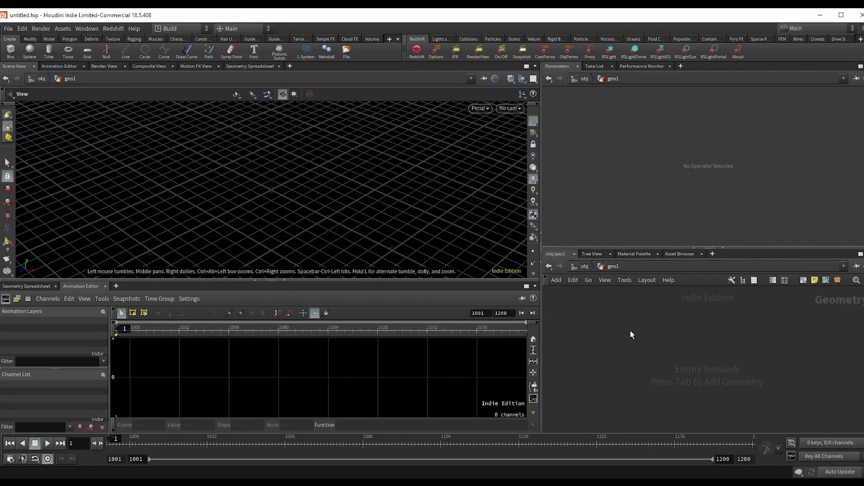
Add a Tube node to the empty geometry network
{"action": "key", "text": "Tab"}
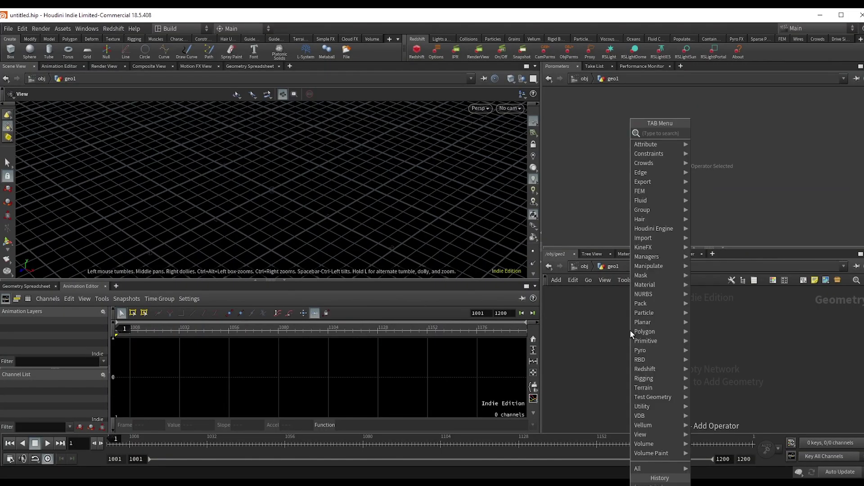
{"action": "type", "text": "tub"}
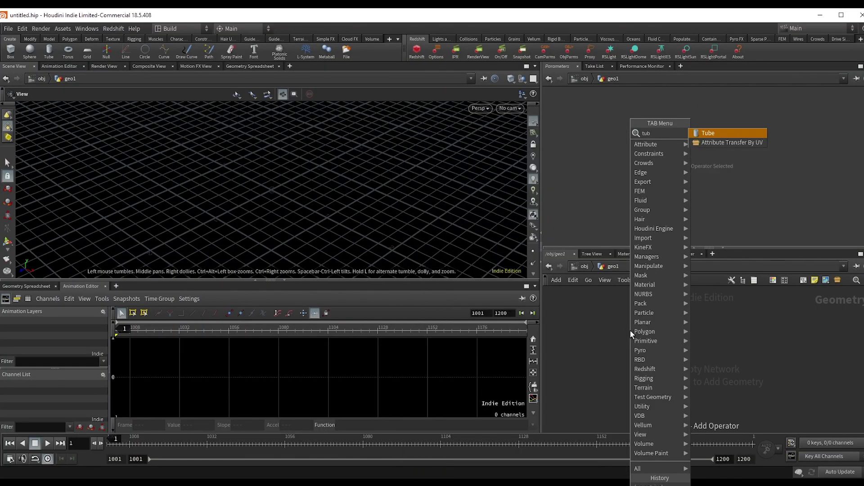
{"action": "key", "text": "Return"}
{"action": "left_click", "coordinate": [630, 331]}
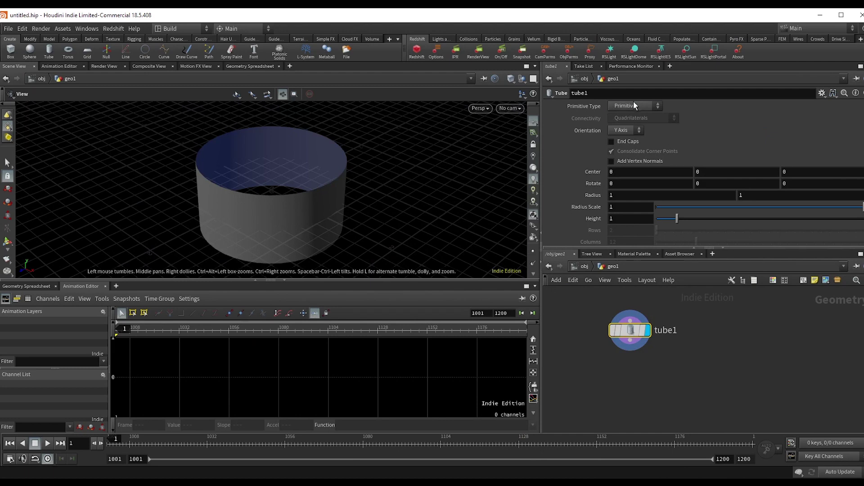
Set the tube's primitive type to Polygon and enable its end caps
{"action": "left_click", "coordinate": [634, 104]}
{"action": "left_click", "coordinate": [628, 124]}
{"action": "scroll", "coordinate": [354, 211], "scroll_direction": "down", "scroll_amount": 3}
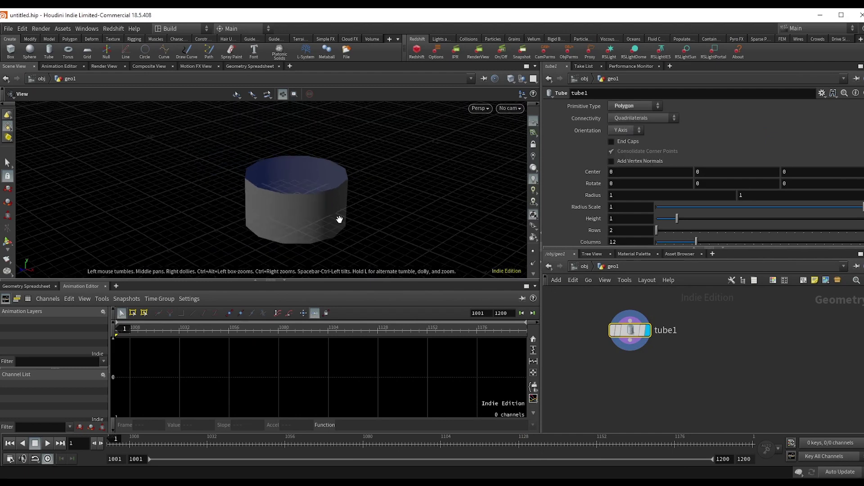
{"action": "left_click", "coordinate": [611, 142]}
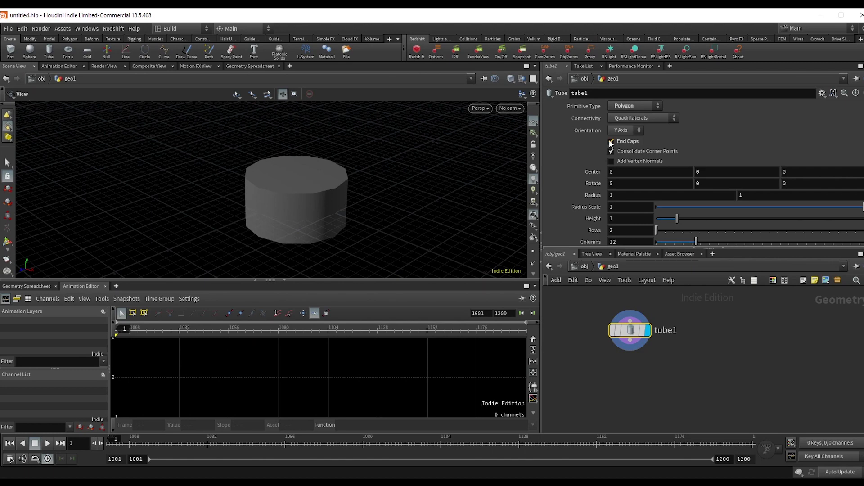
Link the tube's Y center to its height with the expression ch("height")/2 so its base sits on the ground
{"action": "right_click", "coordinate": [615, 221]}
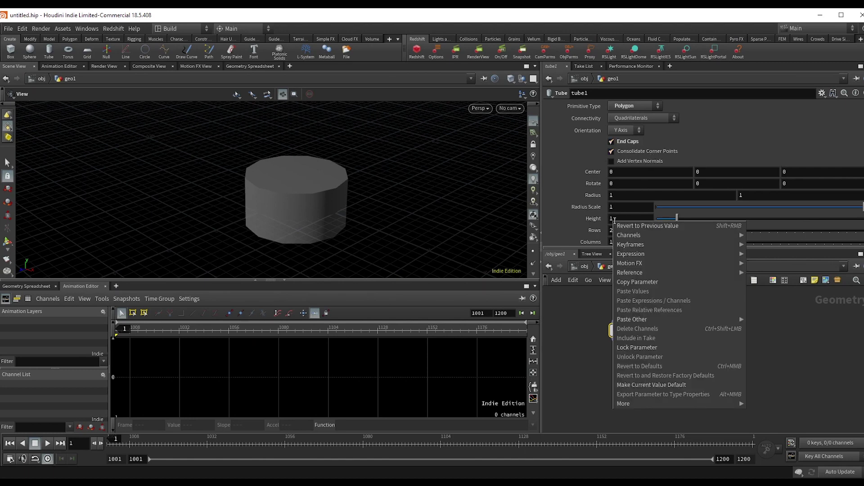
{"action": "left_click", "coordinate": [637, 280]}
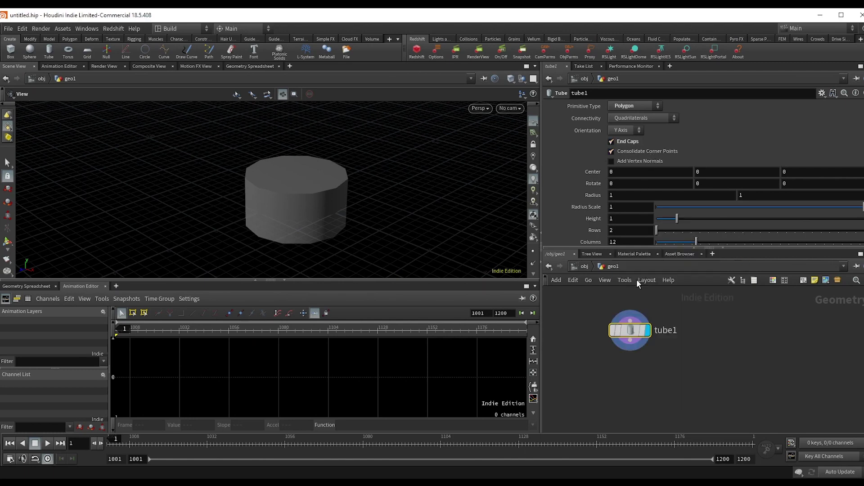
{"action": "right_click", "coordinate": [710, 172]}
{"action": "left_click", "coordinate": [715, 262]}
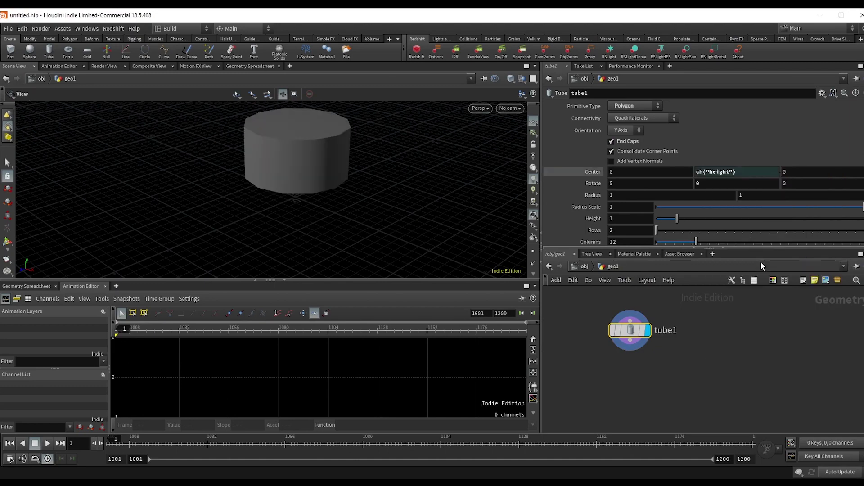
{"action": "left_click_drag", "start_coordinate": [450, 189], "coordinate": [393, 171]}
{"action": "left_click", "coordinate": [744, 173]}
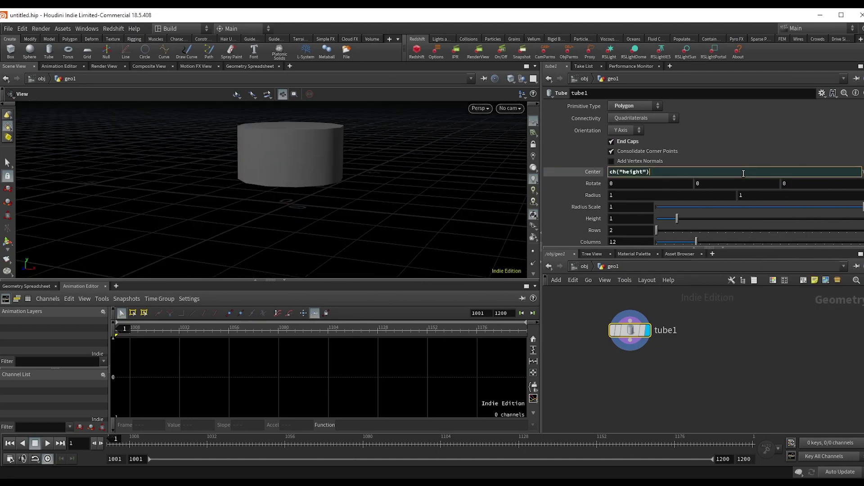
{"action": "key", "text": "Return"}
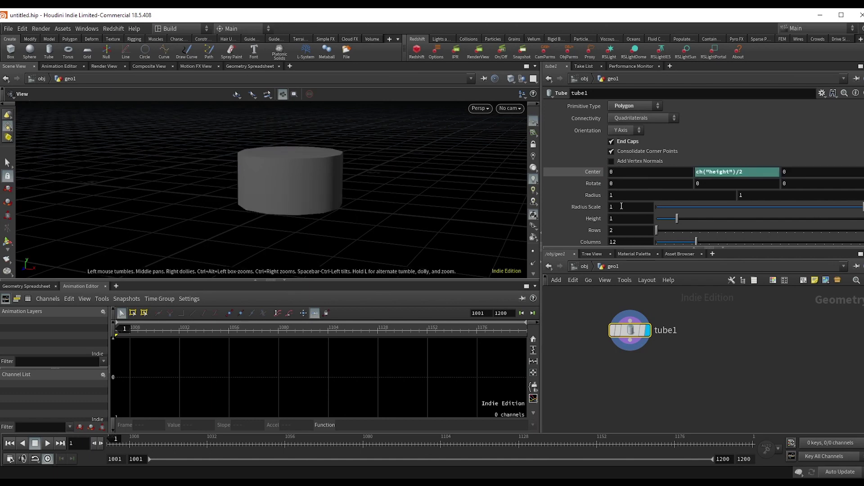
Set the tube's height to 5 and its rows to 5
{"action": "type", "text": "5"}
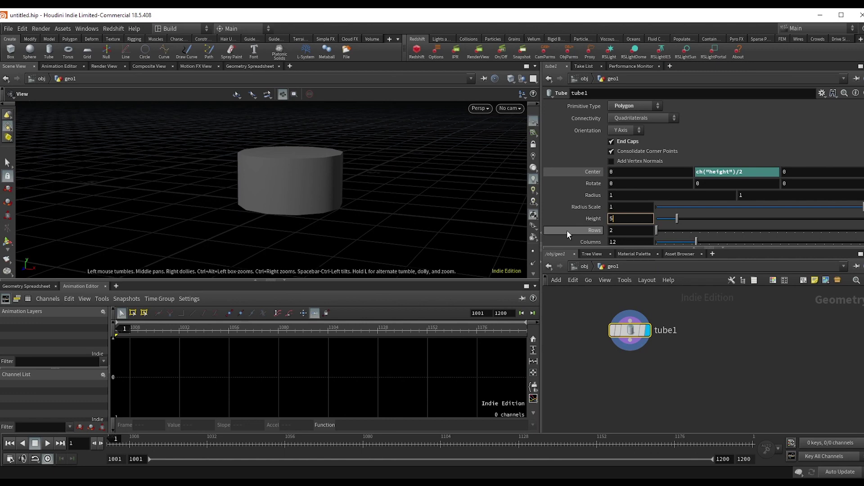
{"action": "key", "text": "Return"}
{"action": "scroll", "coordinate": [333, 212], "scroll_direction": "down", "scroll_amount": 4}
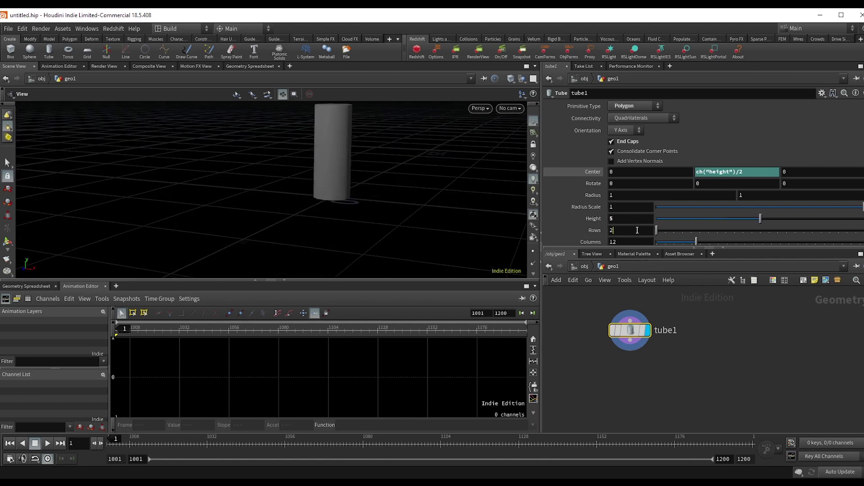
{"action": "left_click_drag", "start_coordinate": [637, 230], "coordinate": [555, 229]}
{"action": "type", "text": "5"}
{"action": "key", "text": "Return"}
{"action": "middle_click_drag", "start_coordinate": [382, 185], "coordinate": [381, 199]}
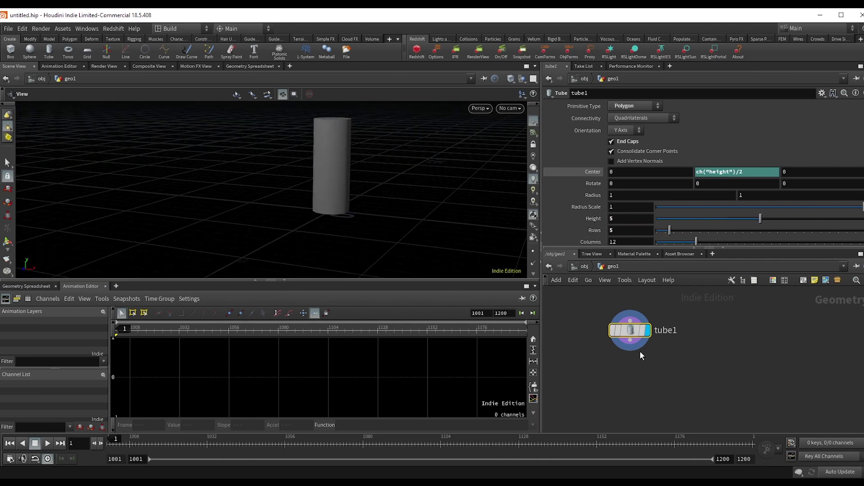
Add a Bend node connected to the tube's output
{"action": "left_click", "coordinate": [630, 340]}
{"action": "middle_click_drag", "start_coordinate": [635, 371], "coordinate": [641, 366]}
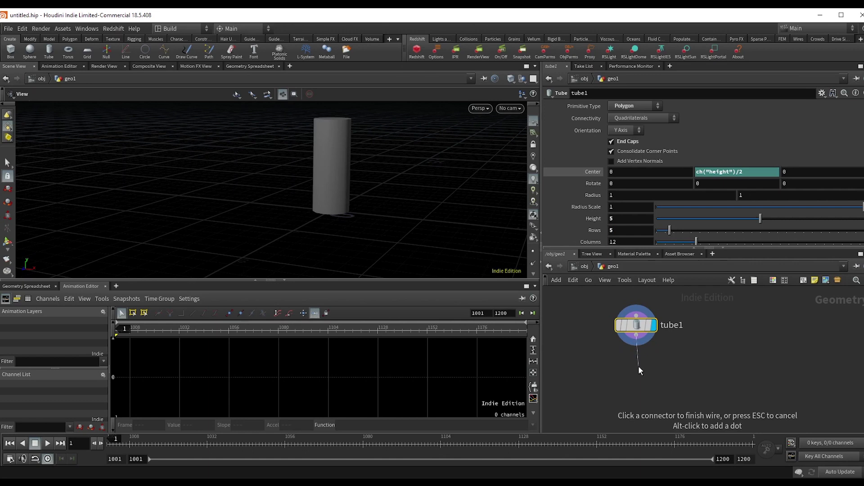
{"action": "left_click", "coordinate": [639, 370]}
{"action": "key", "text": "Escape"}
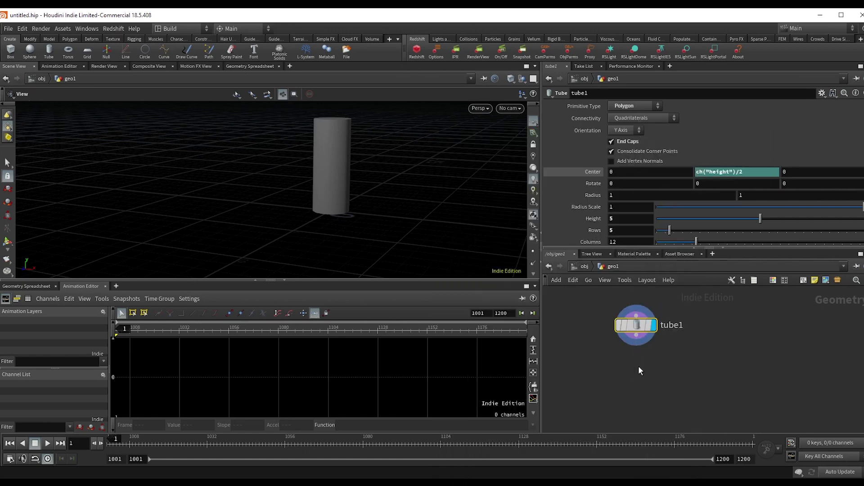
{"action": "left_click", "coordinate": [639, 367]}
Set the Bend node's capture direction to 0, 1, 0 and show its handles in the viewport
{"action": "scroll", "coordinate": [570, 210], "scroll_direction": "down", "scroll_amount": 5}
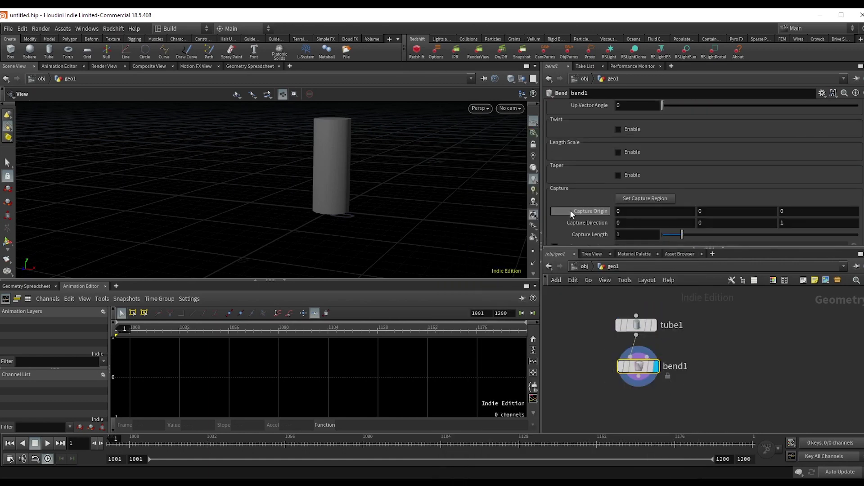
{"action": "left_click", "coordinate": [720, 223]}
{"action": "key", "text": "Tab"}
{"action": "type", "text": "0"}
{"action": "key", "text": "Return"}
{"action": "key", "text": "Return"}
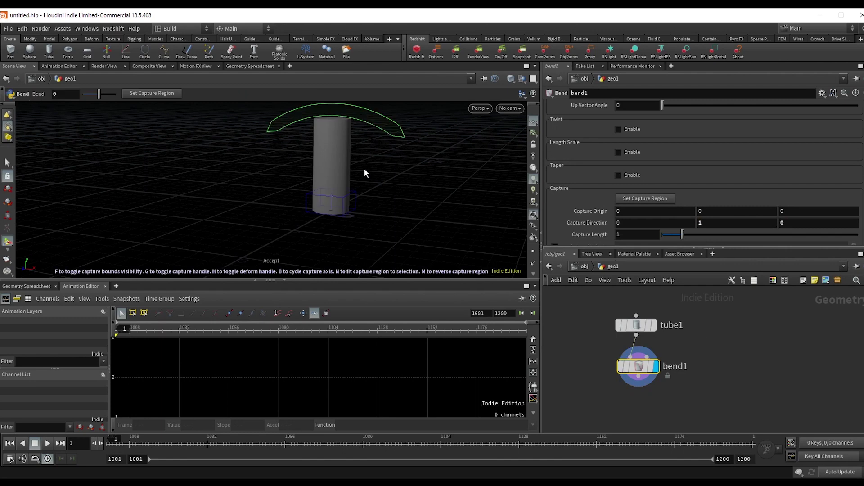
Link the bend's capture length to the tube's height with a relative reference, ch("../tube1/height")
{"action": "scroll", "coordinate": [697, 173], "scroll_direction": "up", "scroll_amount": 3}
{"action": "scroll", "coordinate": [688, 175], "scroll_direction": "down", "scroll_amount": 4}
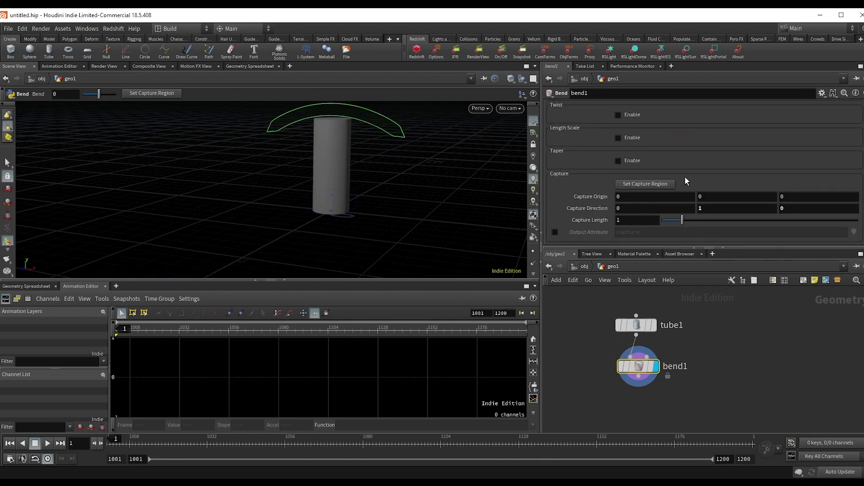
{"action": "right_click", "coordinate": [623, 224]}
{"action": "left_click", "coordinate": [657, 313]}
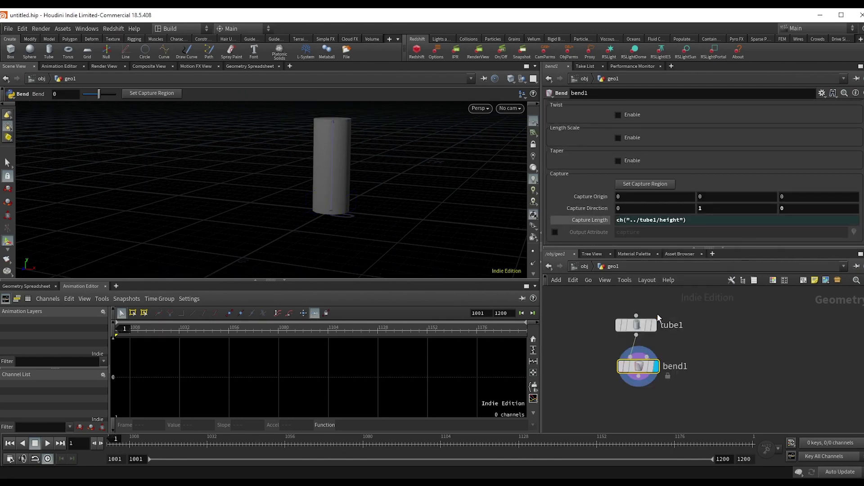
{"action": "left_click_drag", "start_coordinate": [358, 154], "coordinate": [405, 140], "text": "alt"}
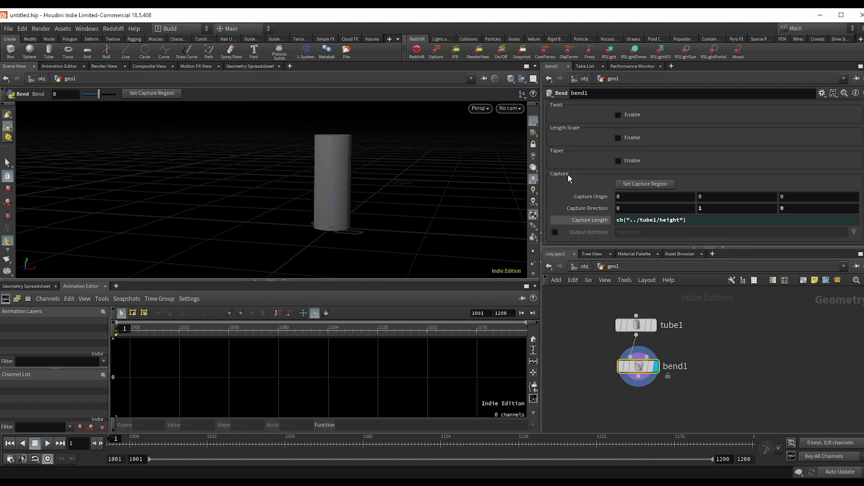
Enable the bend's taper with a profile ramp and set the ramp's interpolation to B-Spline
{"action": "left_click", "coordinate": [620, 160]}
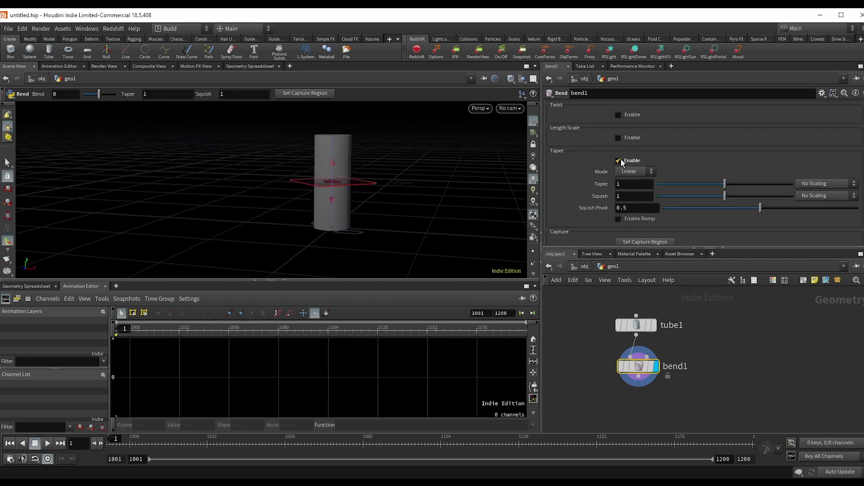
{"action": "left_click", "coordinate": [619, 218]}
{"action": "scroll", "coordinate": [583, 208], "scroll_direction": "down", "scroll_amount": 4}
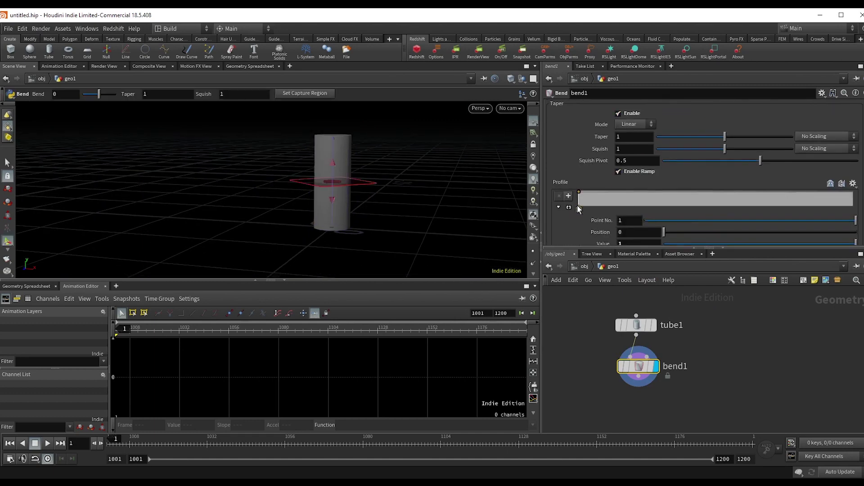
{"action": "left_click", "coordinate": [641, 221]}
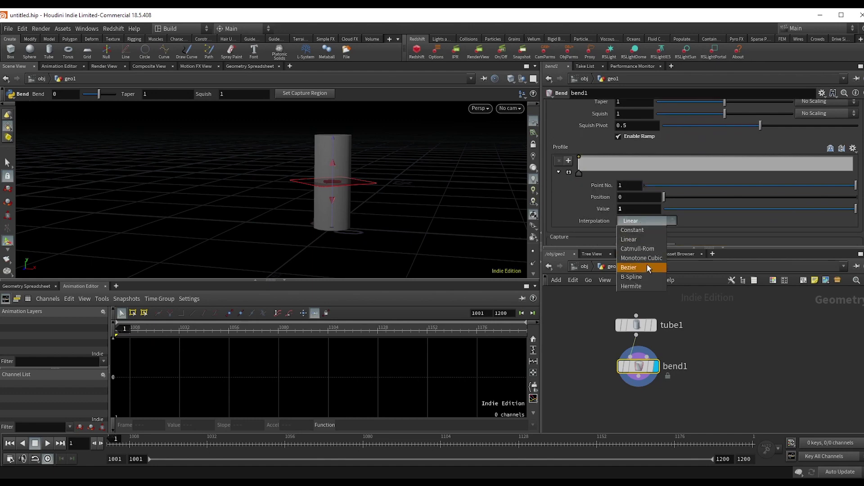
{"action": "left_click", "coordinate": [630, 272]}
Shape the taper profile with a start value of about 0.67, a point of value 1 at about 0.76, and 0 at the end
{"action": "left_click_drag", "start_coordinate": [835, 160], "coordinate": [862, 174]}
{"action": "left_click_drag", "start_coordinate": [792, 169], "coordinate": [786, 157]}
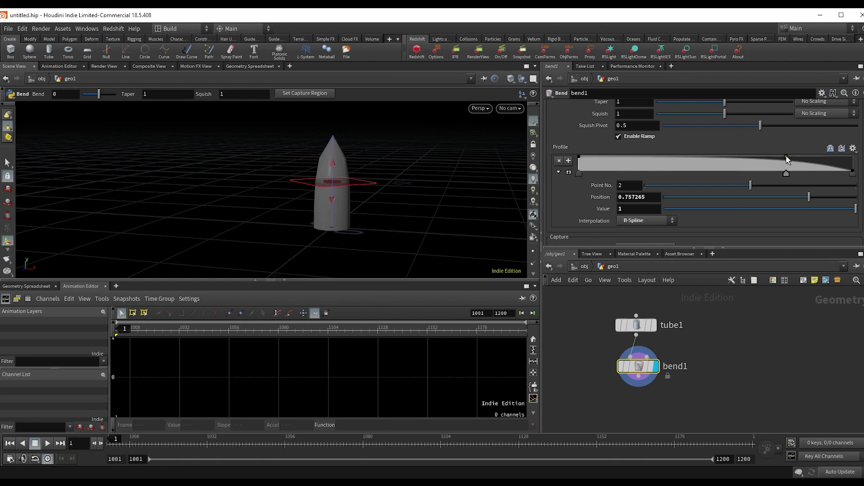
{"action": "left_click_drag", "start_coordinate": [578, 159], "coordinate": [578, 162]}
{"action": "left_click_drag", "start_coordinate": [326, 203], "coordinate": [372, 190], "text": "alt"}
{"action": "key", "text": "Escape"}
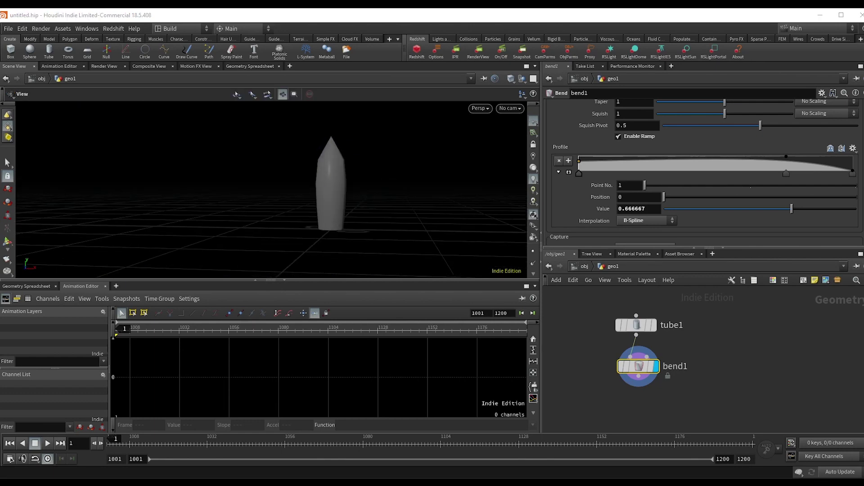
Add a PolyExtrude node after the bend and make it the displayed node
{"action": "left_click", "coordinate": [648, 347]}
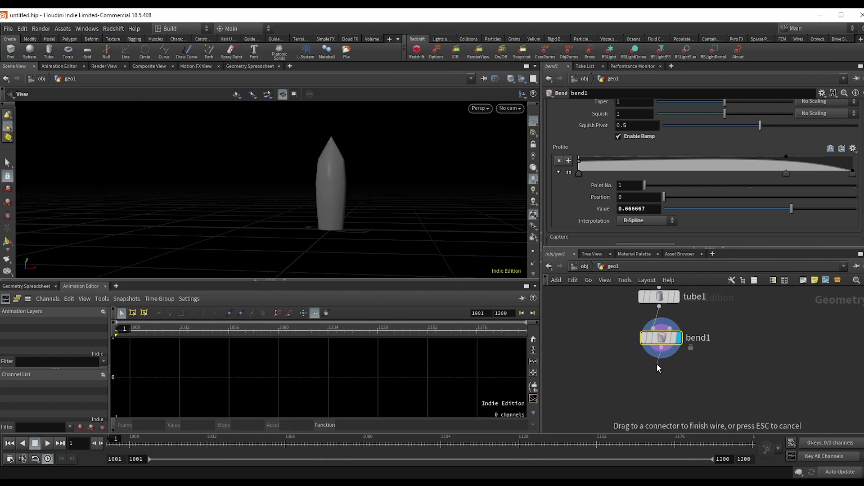
{"action": "left_click", "coordinate": [658, 364]}
{"action": "type", "text": "polye"}
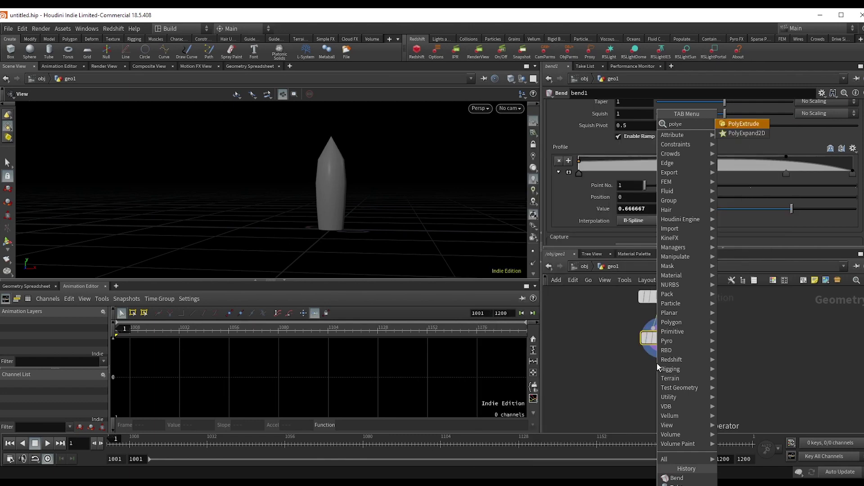
{"action": "key", "text": "Return"}
{"action": "left_click", "coordinate": [657, 362]}
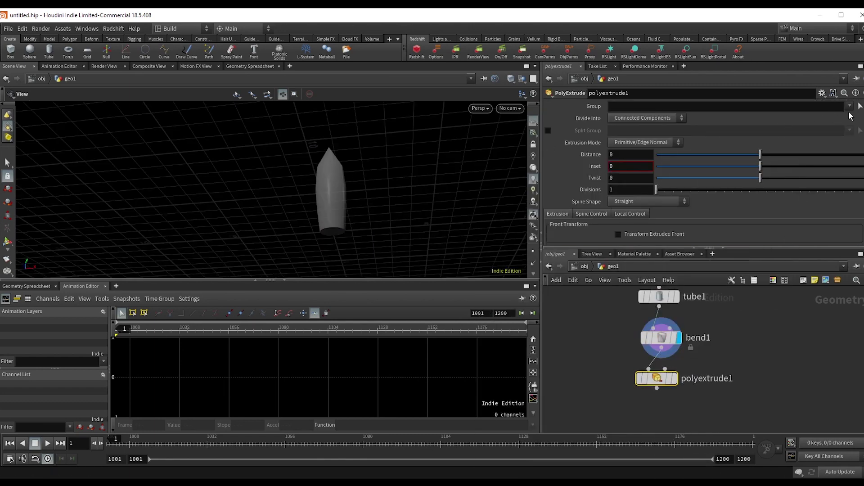
{"action": "left_click", "coordinate": [675, 378]}
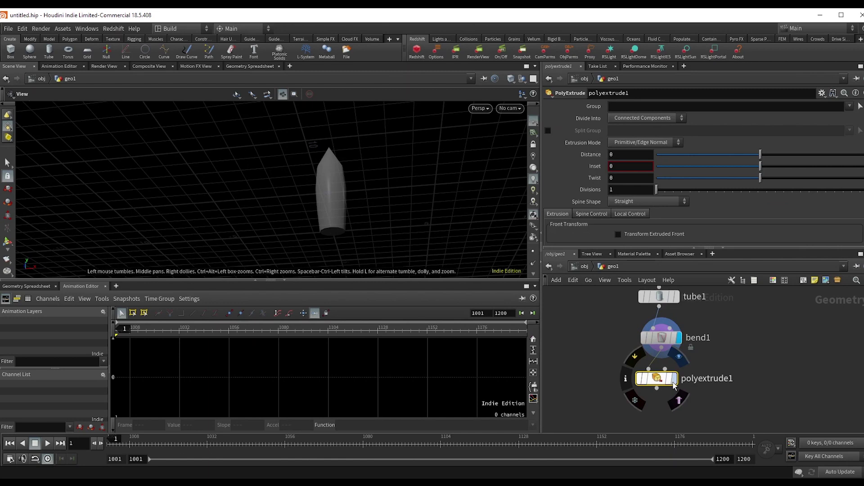
Assign the shape's bottom cap face as the PolyExtrude node's group
{"action": "left_click", "coordinate": [858, 106]}
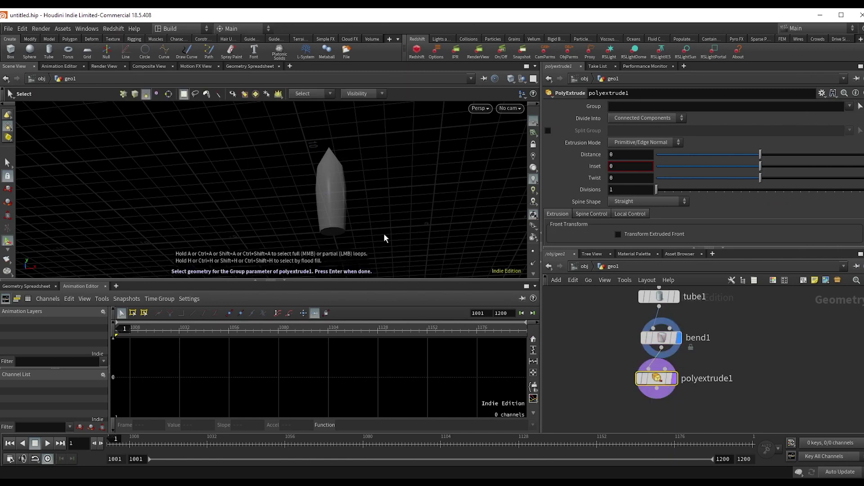
{"action": "left_click", "coordinate": [328, 233]}
{"action": "key", "text": "Return"}
Switch the viewport to wireframe and extrude the bottom cap with a distance of 0.009 and an inset of 0.144
{"action": "key", "text": "w"}
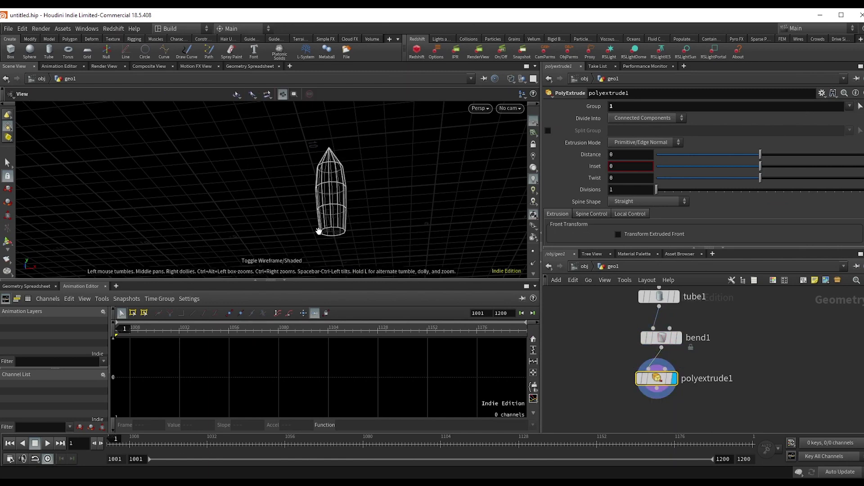
{"action": "scroll", "coordinate": [318, 232], "scroll_direction": "up", "scroll_amount": 4}
{"action": "mouse_move", "coordinate": [763, 154]}
{"action": "left_mouse_down"}
{"action": "mouse_move", "coordinate": [758, 171]}
{"action": "mouse_move", "coordinate": [775, 181]}
{"action": "mouse_move", "coordinate": [761, 155]}
{"action": "left_mouse_up"}
Enable the PolyExtrude node's front group output, extrudeFront
{"action": "scroll", "coordinate": [619, 195], "scroll_direction": "down", "scroll_amount": 4}
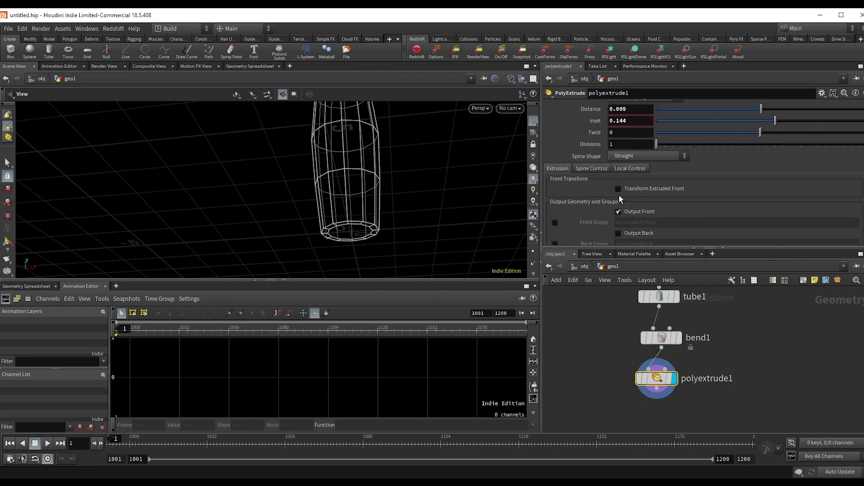
{"action": "left_click", "coordinate": [554, 189]}
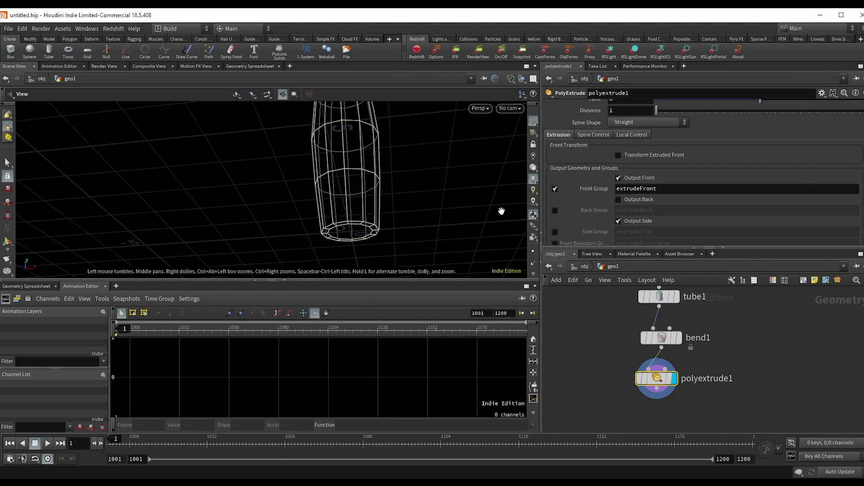
{"action": "mouse_move", "coordinate": [377, 234]}
{"action": "left_mouse_down"}
{"action": "mouse_move", "coordinate": [373, 207]}
{"action": "mouse_move", "coordinate": [364, 229]}
{"action": "left_mouse_up"}
Duplicate the PolyExtrude node and wire the displayed copy below the original
{"action": "middle_click_drag", "start_coordinate": [706, 391], "coordinate": [709, 363]}
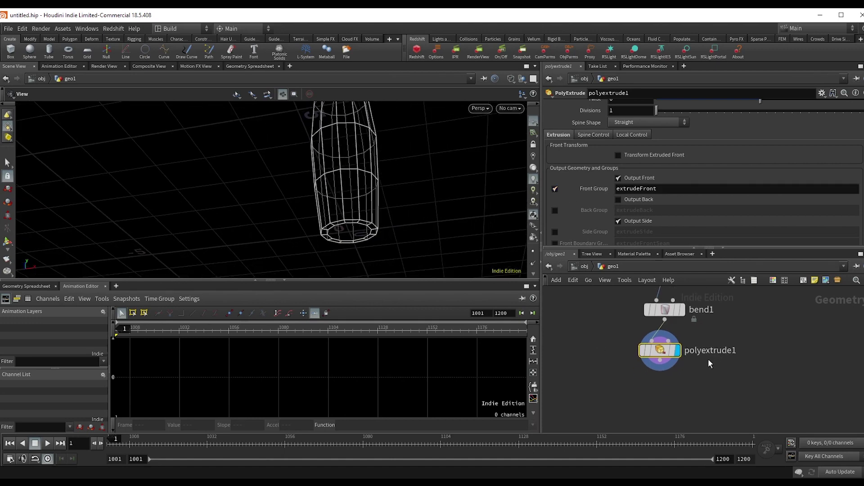
{"action": "left_click_drag", "start_coordinate": [664, 355], "coordinate": [654, 391], "text": "alt"}
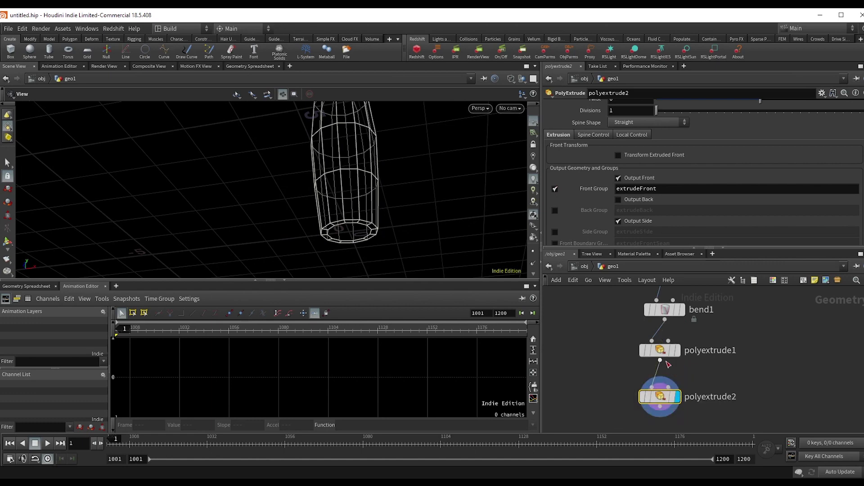
Set the second PolyExtrude node's group to extrudeFront
{"action": "scroll", "coordinate": [738, 139], "scroll_direction": "up", "scroll_amount": 4}
{"action": "left_click_drag", "start_coordinate": [608, 106], "coordinate": [844, 108]}
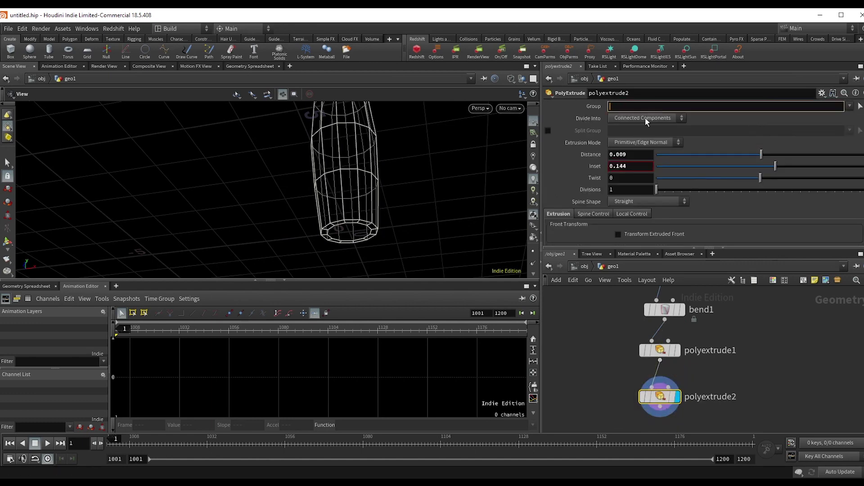
{"action": "key", "text": "BackSpace"}
{"action": "key", "text": "Return"}
{"action": "left_click", "coordinate": [852, 117]}
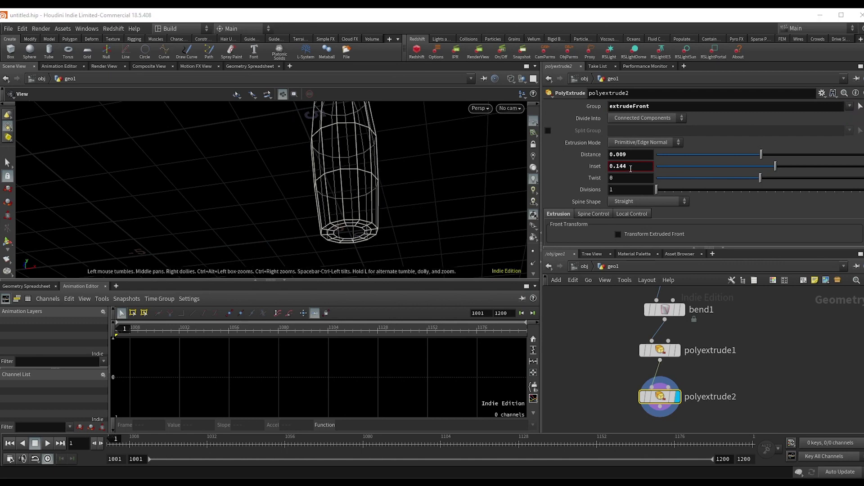
Set the second PolyExtrude's inset to 0 and distance to -0.315, and return the viewport to shaded display
{"action": "left_click_drag", "start_coordinate": [630, 167], "coordinate": [600, 170]}
{"action": "type", "text": "0"}
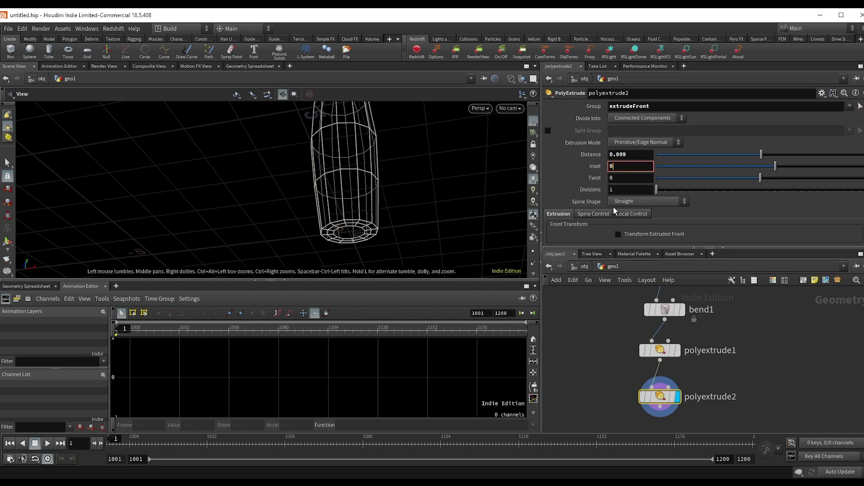
{"action": "key", "text": "Return"}
{"action": "left_click_drag", "start_coordinate": [761, 155], "coordinate": [719, 155]}
{"action": "left_click_drag", "start_coordinate": [285, 228], "coordinate": [463, 231]}
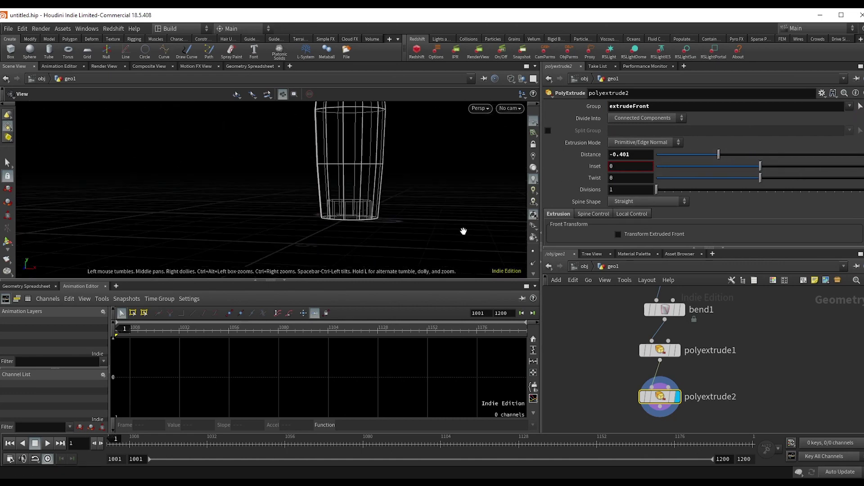
{"action": "left_click", "coordinate": [724, 160]}
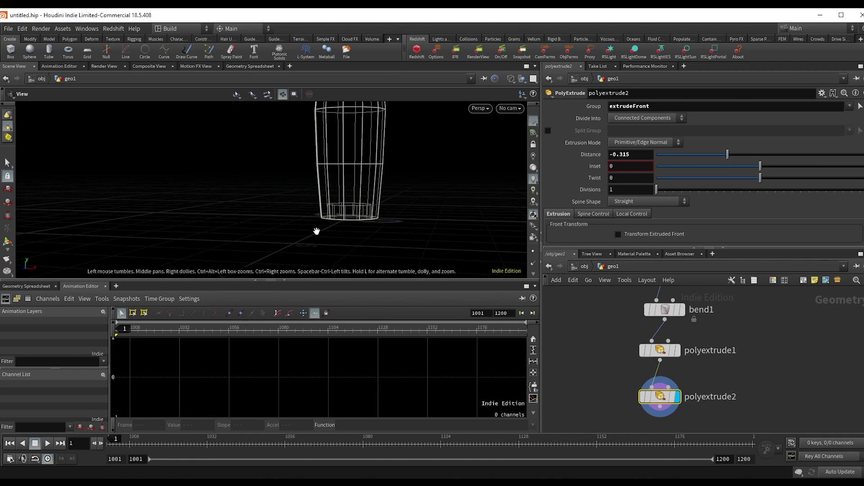
{"action": "mouse_move", "coordinate": [318, 231]}
{"action": "left_mouse_down"}
{"action": "mouse_move", "coordinate": [360, 179]}
{"action": "mouse_move", "coordinate": [360, 152]}
{"action": "mouse_move", "coordinate": [344, 216]}
{"action": "left_mouse_up"}
{"action": "key", "text": "w"}
Add a Subdivide node below the second PolyExtrude and display its result
{"action": "scroll", "coordinate": [343, 165], "scroll_direction": "down", "scroll_amount": 4}
{"action": "middle_click_drag", "start_coordinate": [756, 404], "coordinate": [756, 379]}
{"action": "scroll", "coordinate": [752, 380], "scroll_direction": "down", "scroll_amount": 1}
{"action": "scroll", "coordinate": [679, 394], "scroll_direction": "up", "scroll_amount": 1}
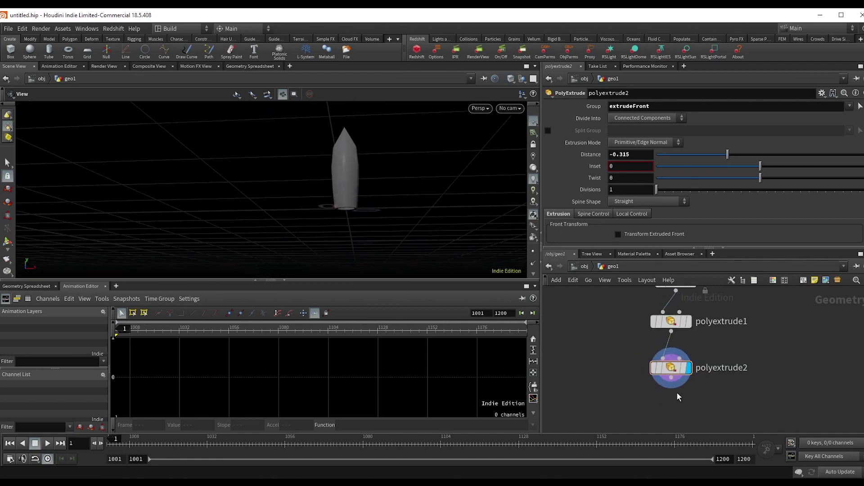
{"action": "left_click", "coordinate": [673, 388]}
{"action": "key", "text": "Tab"}
{"action": "type", "text": "sub"}
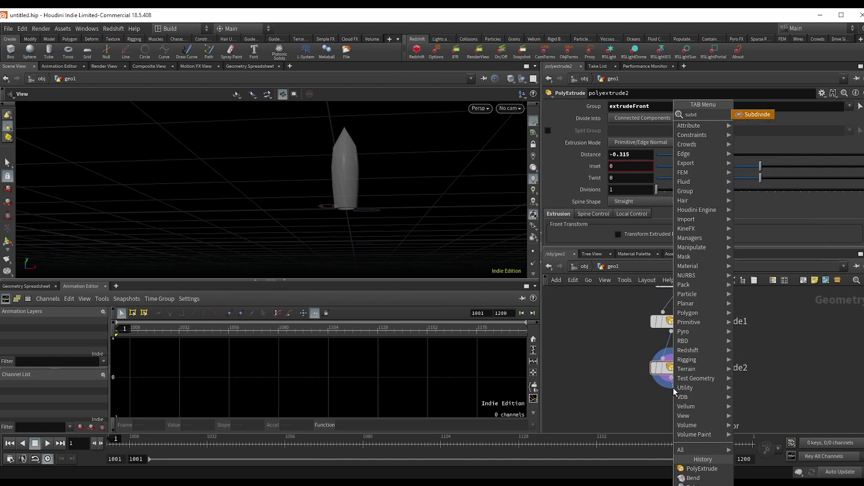
{"action": "key", "text": "Return"}
{"action": "left_click", "coordinate": [669, 408]}
{"action": "left_click_drag", "start_coordinate": [356, 215], "coordinate": [376, 226]}
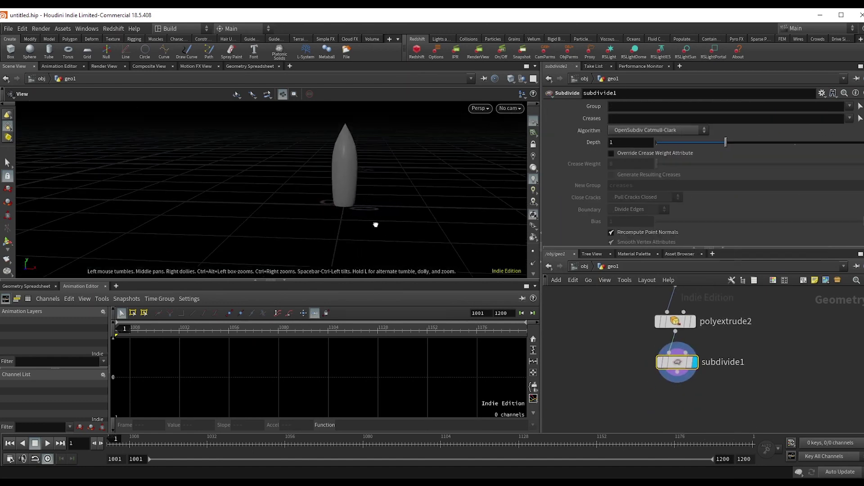
Add a Transform node below the Subdivide node and make it the displayed node
{"action": "scroll", "coordinate": [720, 353], "scroll_direction": "down", "scroll_amount": 3}
{"action": "left_click_drag", "start_coordinate": [732, 406], "coordinate": [678, 300]}
{"action": "middle_click_drag", "start_coordinate": [729, 374], "coordinate": [720, 312]}
{"action": "scroll", "coordinate": [714, 310], "scroll_direction": "up", "scroll_amount": 2}
{"action": "left_click", "coordinate": [679, 338]}
{"action": "key", "text": "Tab"}
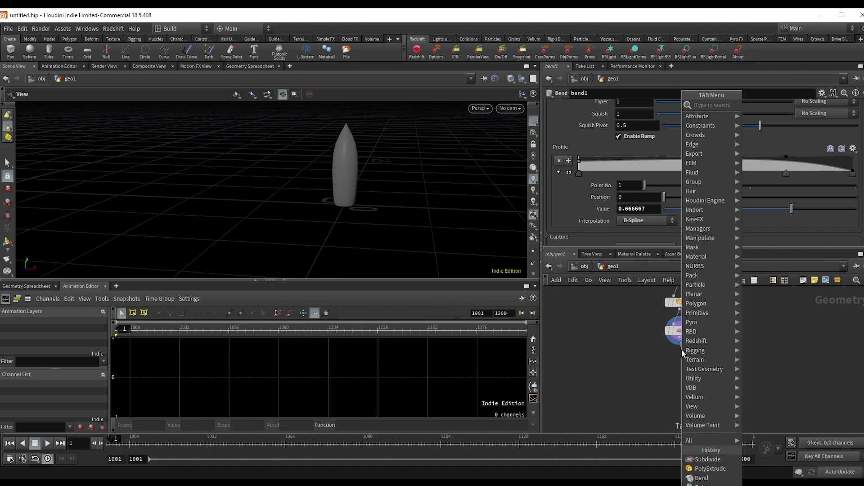
{"action": "type", "text": "transf"}
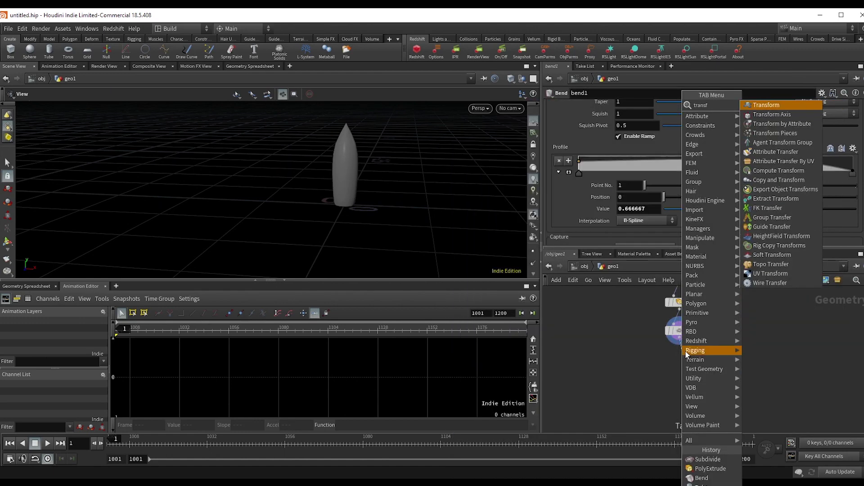
{"action": "key", "text": "Return"}
{"action": "left_click", "coordinate": [682, 357]}
{"action": "left_click", "coordinate": [695, 360]}
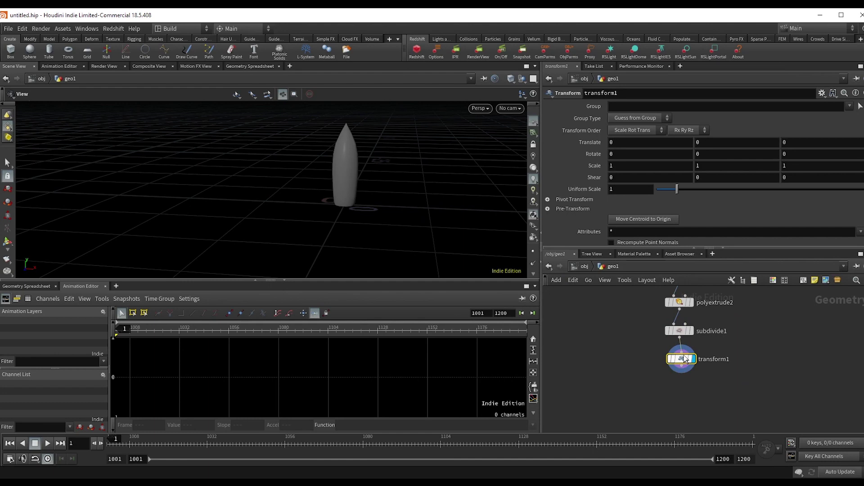
Drive the Transform node's X rotation with the expression sin($F*30)
{"action": "left_click", "coordinate": [620, 155]}
{"action": "type", "text": "$F"}
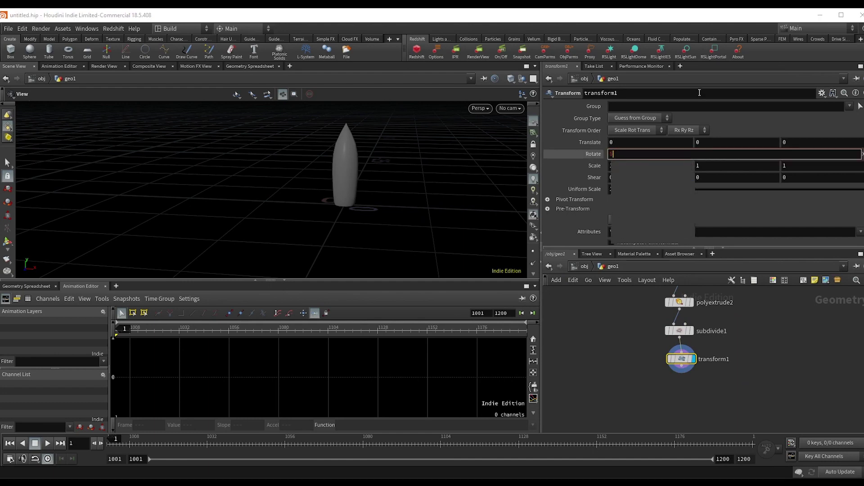
{"action": "key", "text": "BackSpace"}
{"action": "key", "text": "BackSpace"}
{"action": "type", "text": "sin"}
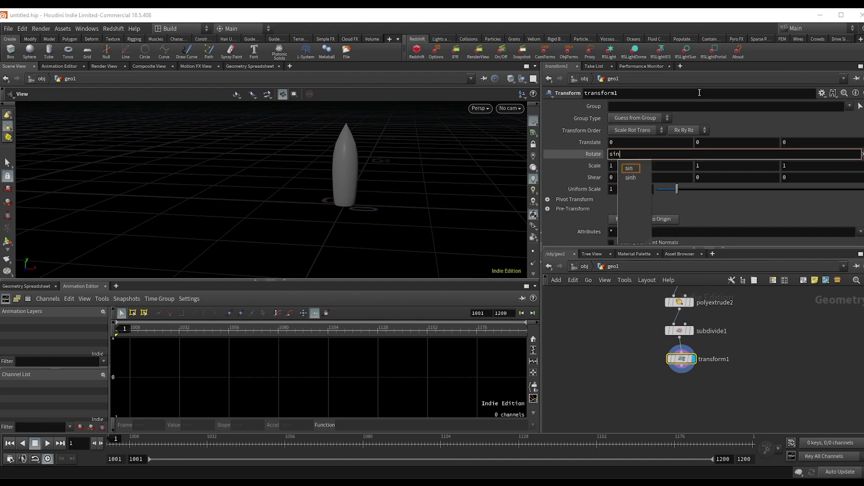
{"action": "type", "text": "($F"}
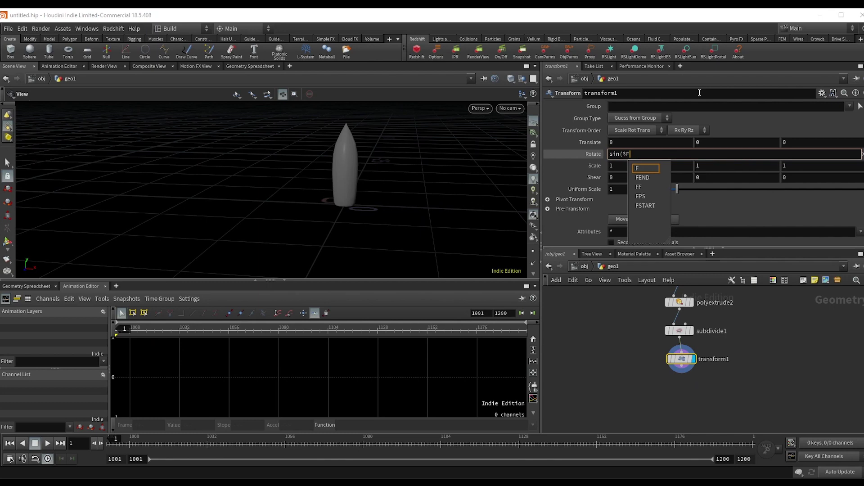
{"action": "type", "text": "*30)"}
{"action": "key", "text": "Return"}
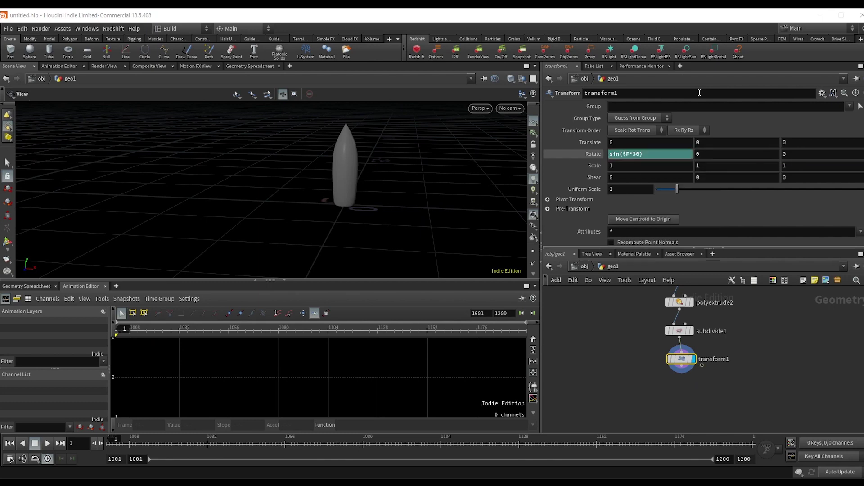
Multiply the X rotation expression by fit($F,1001,1100,0,3) and scrub the timeline to preview the wobble
{"action": "left_click_drag", "start_coordinate": [138, 438], "coordinate": [473, 457]}
{"action": "left_click", "coordinate": [658, 156]}
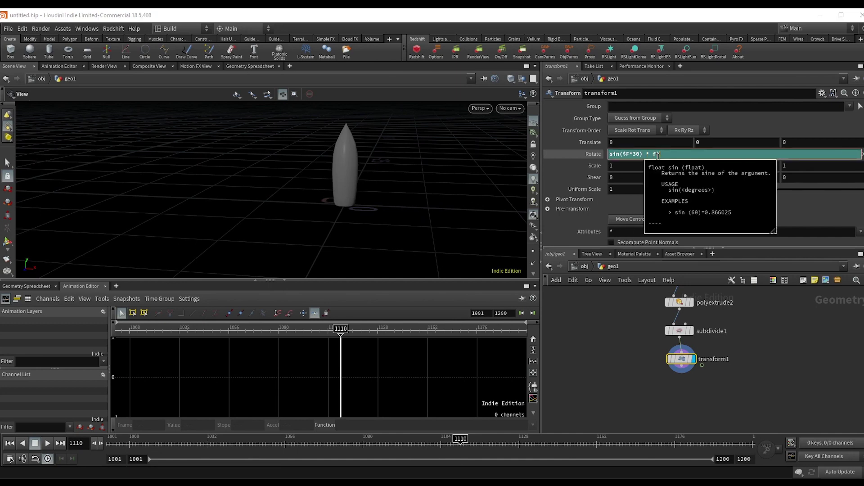
{"action": "type", "text": "* fit($F,1001,1100,0,"}
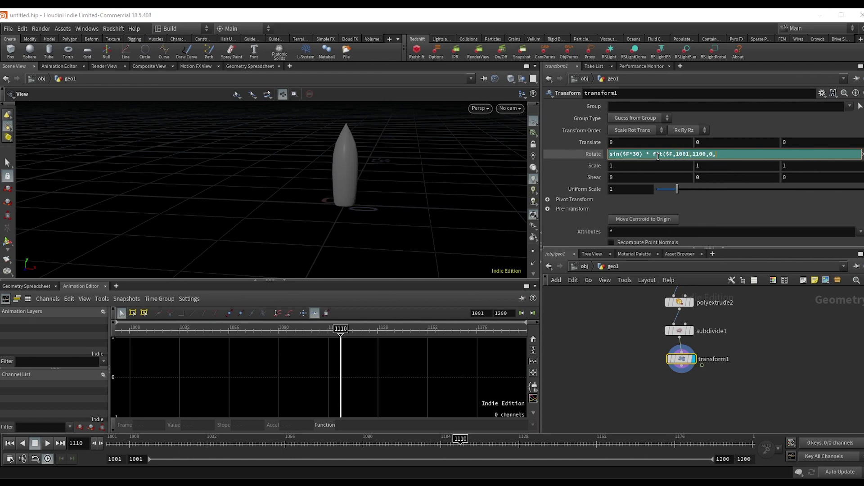
{"action": "type", "text": "3)"}
{"action": "key", "text": "Return"}
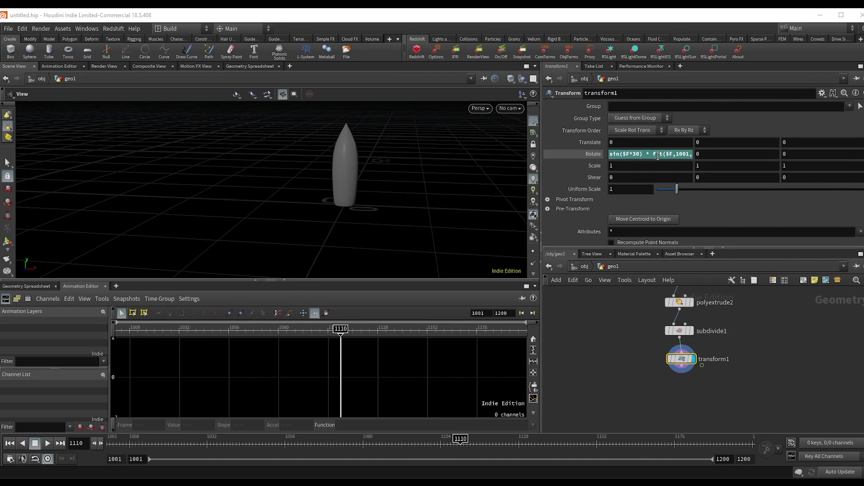
{"action": "left_click_drag", "start_coordinate": [134, 447], "coordinate": [651, 449]}
{"action": "left_click_drag", "start_coordinate": [405, 189], "coordinate": [288, 216]}
{"action": "left_click_drag", "start_coordinate": [130, 443], "coordinate": [122, 443]}
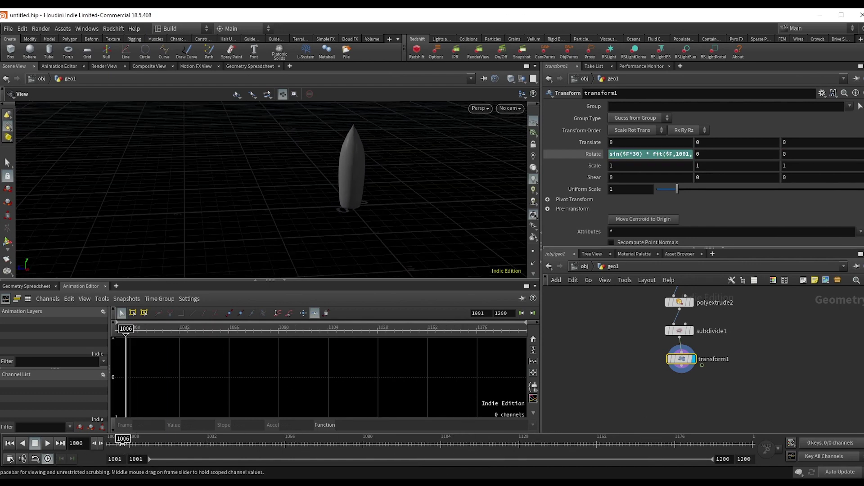
Set the Z rotation expression to cos($F*25) * fit($F,1001,1100,0,3) and preview the motion along the timeline
{"action": "left_click", "coordinate": [654, 154]}
{"action": "left_click", "coordinate": [754, 124]}
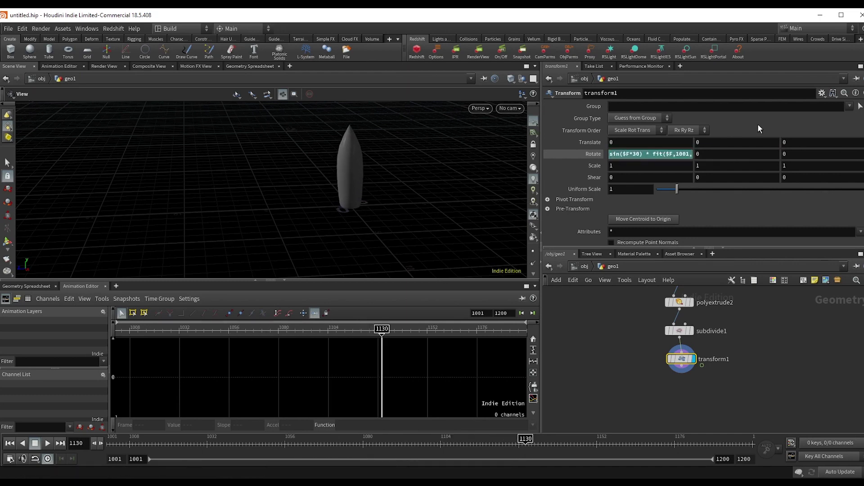
{"action": "double_click", "coordinate": [784, 153]}
{"action": "type", "text": "sin($F*30) * fit($F,1001,1100,0,3)"}
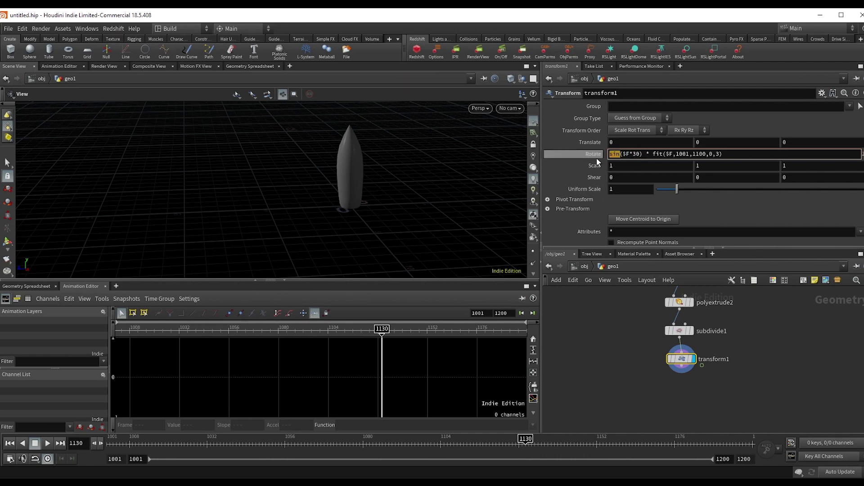
{"action": "type", "text": "cos($F*"}
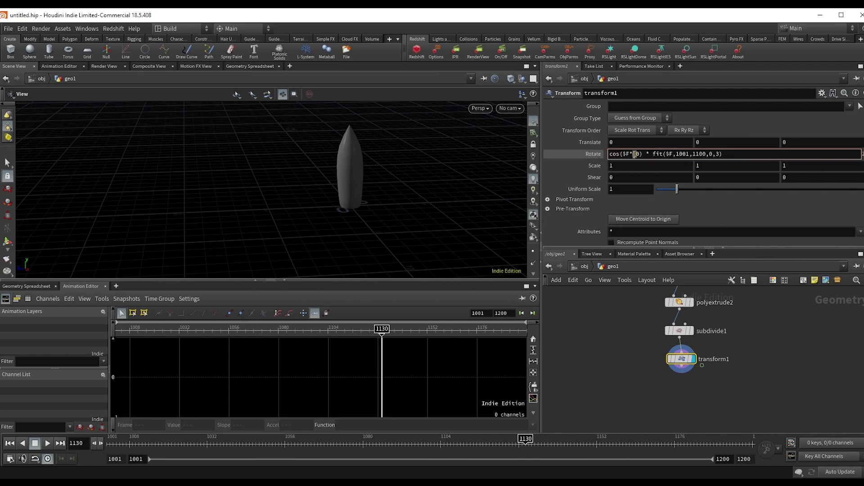
{"action": "type", "text": "25"}
{"action": "key", "text": "Return"}
{"action": "left_click_drag", "start_coordinate": [418, 239], "coordinate": [395, 210]}
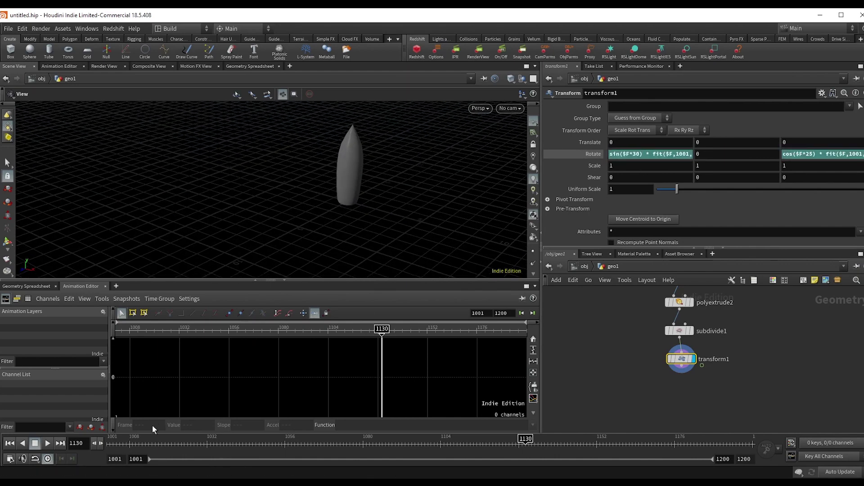
{"action": "left_click_drag", "start_coordinate": [162, 444], "coordinate": [685, 450]}
Raise the body by setting the first Transform's Y translation to 1
{"action": "scroll", "coordinate": [687, 376], "scroll_direction": "up", "scroll_amount": 2}
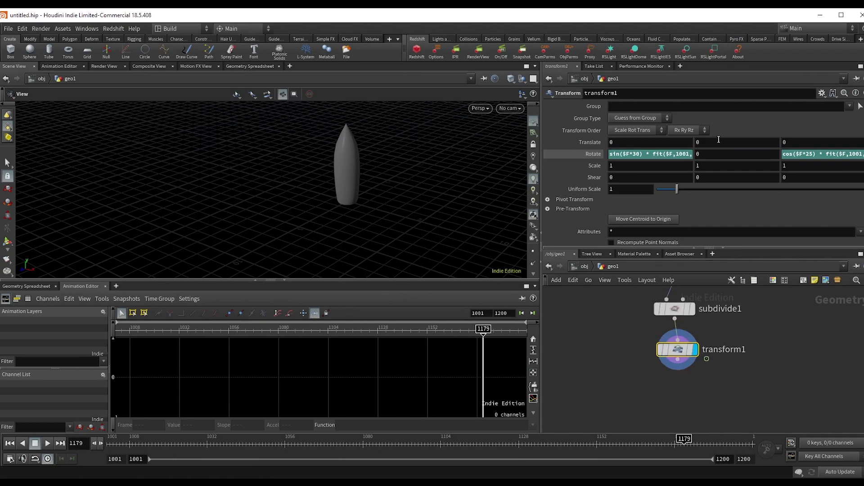
{"action": "left_click_drag", "start_coordinate": [719, 141], "coordinate": [638, 167]}
{"action": "type", "text": "1"}
{"action": "left_click", "coordinate": [701, 411]}
Add a second Transform node wired below the first one and display it
{"action": "left_click_drag", "start_coordinate": [679, 351], "coordinate": [675, 350]}
{"action": "left_click", "coordinate": [675, 359]}
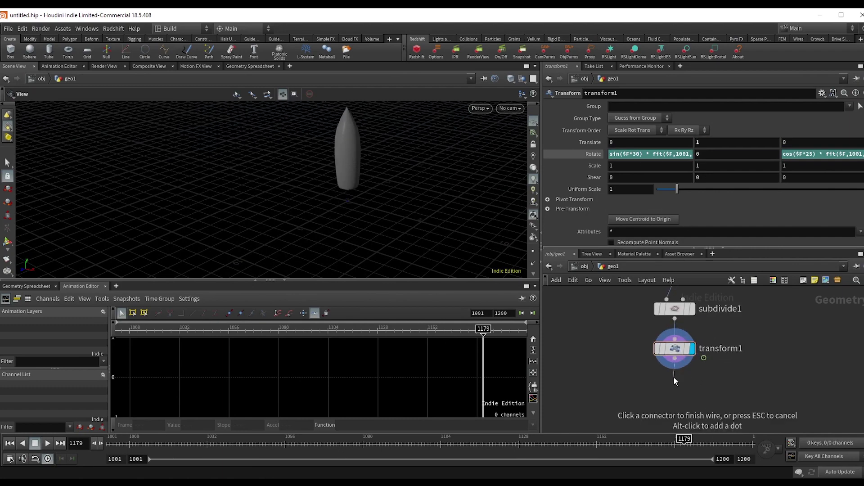
{"action": "left_click", "coordinate": [674, 376]}
{"action": "type", "text": "transf"}
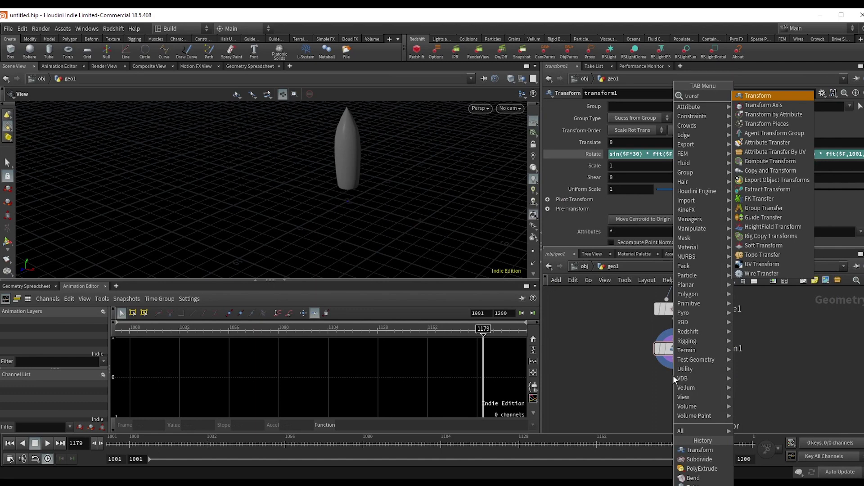
{"action": "key", "text": "Return"}
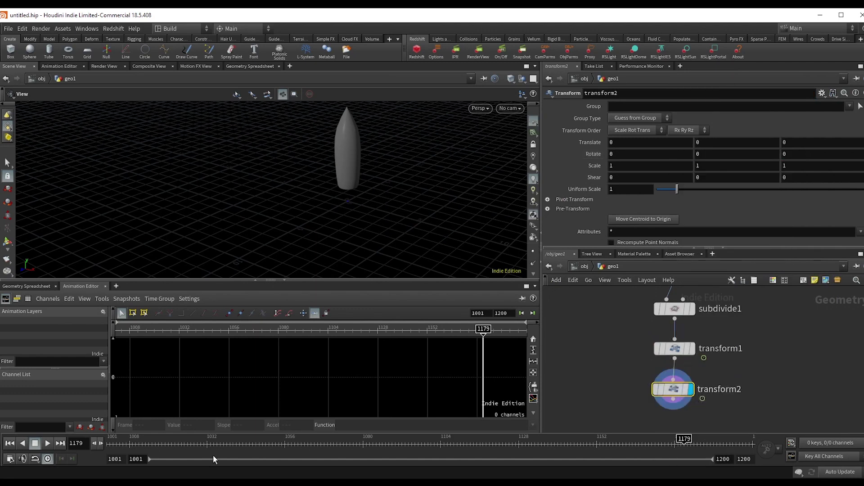
Keyframe the second Transform's Y translation at 0 on frame 1001 and at 10 on frame 1200
{"action": "left_click", "coordinate": [10, 443]}
{"action": "left_click", "coordinate": [734, 145], "text": "alt"}
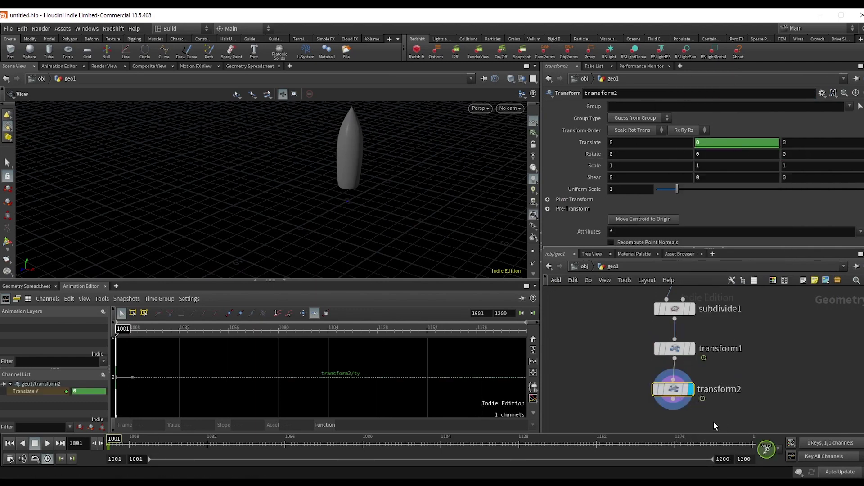
{"action": "left_click_drag", "start_coordinate": [714, 443], "coordinate": [754, 443]}
{"action": "left_click", "coordinate": [716, 143]}
{"action": "type", "text": "10"}
{"action": "key", "text": "Return"}
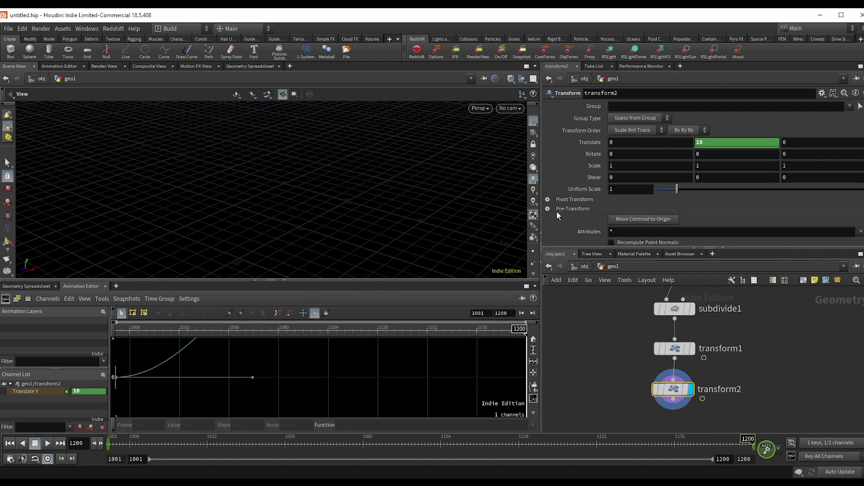
Reshape the Y translation curve into a slow start and fast finish, steepening the last keyframe's tangent to a slope of about 12.1
{"action": "key", "text": "h"}
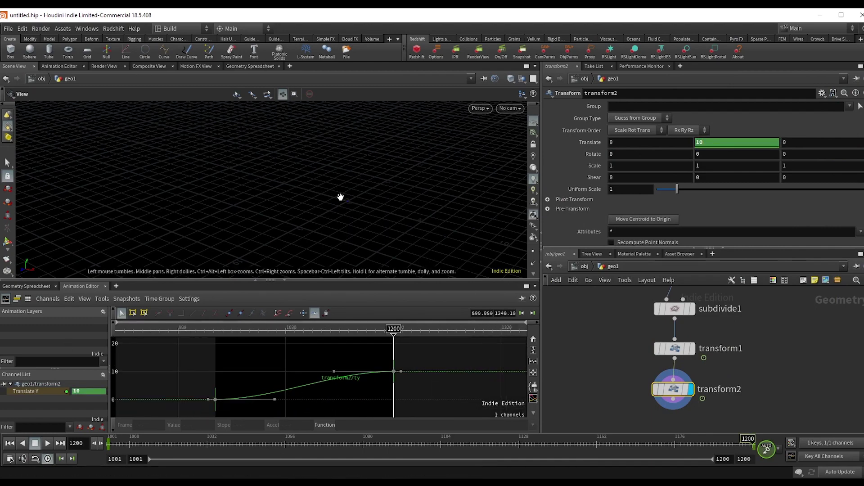
{"action": "scroll", "coordinate": [337, 400], "scroll_direction": "up", "scroll_amount": 3}
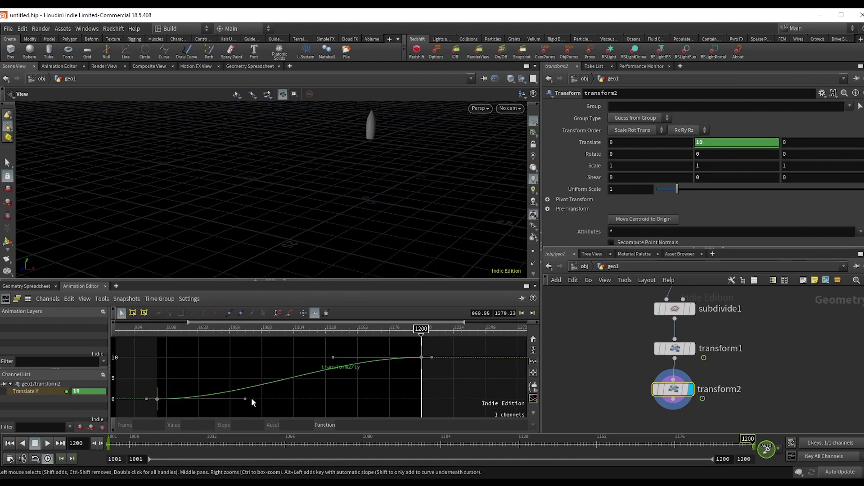
{"action": "left_click_drag", "start_coordinate": [245, 399], "coordinate": [389, 399]}
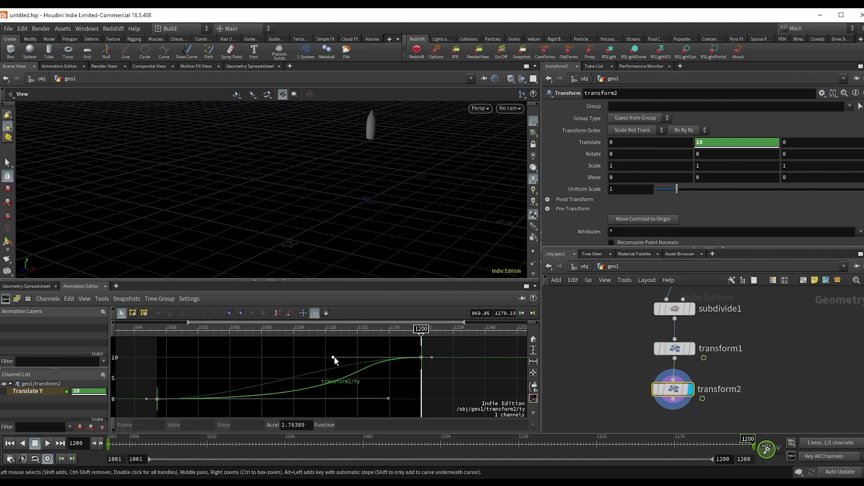
{"action": "left_click_drag", "start_coordinate": [333, 358], "coordinate": [399, 392]}
Preview the launch on the timeline and adjust the first keyframe's tangent to a slope of about 0.064
{"action": "left_click_drag", "start_coordinate": [225, 445], "coordinate": [100, 458]}
{"action": "left_click", "coordinate": [47, 443]}
{"action": "scroll", "coordinate": [475, 186], "scroll_direction": "up", "scroll_amount": 4}
{"action": "mouse_move", "coordinate": [439, 191]}
{"action": "left_mouse_down"}
{"action": "mouse_move", "coordinate": [476, 186]}
{"action": "mouse_move", "coordinate": [437, 193]}
{"action": "left_mouse_up"}
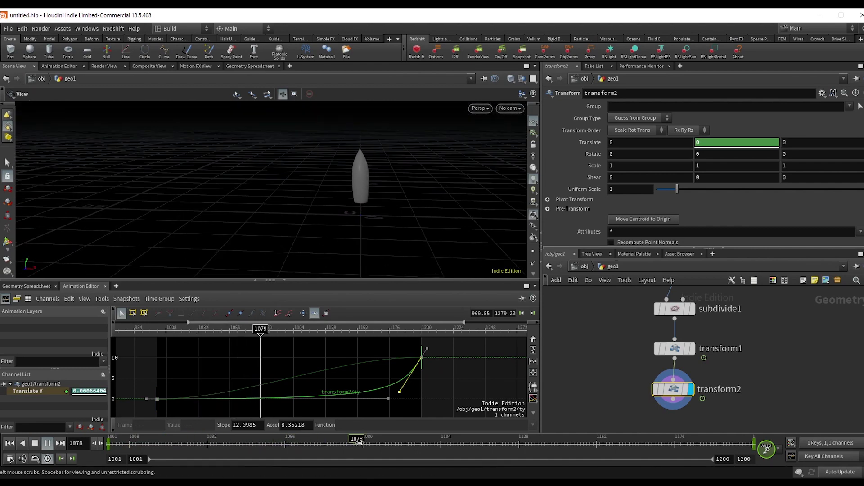
{"action": "left_click_drag", "start_coordinate": [360, 442], "coordinate": [682, 447]}
{"action": "left_click_drag", "start_coordinate": [388, 399], "coordinate": [382, 397]}
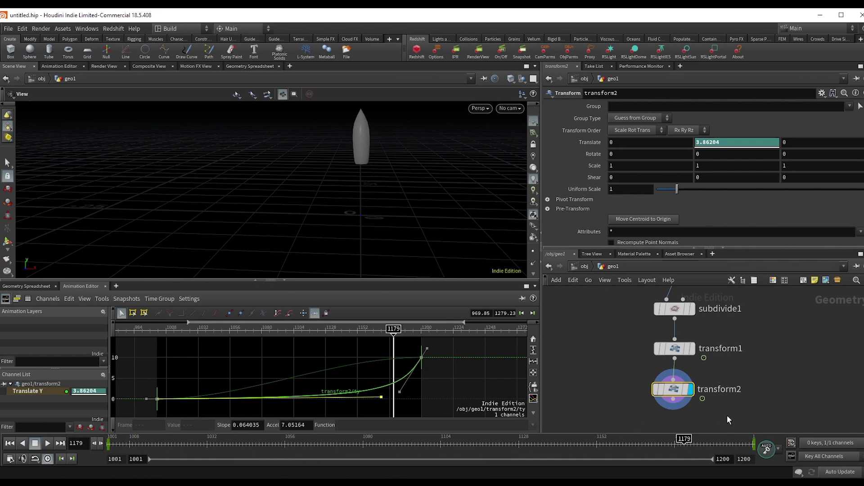
Add a Null node wired below the second Transform and rename it ROCKET
{"action": "left_click", "coordinate": [685, 401]}
{"action": "key", "text": "Tab"}
{"action": "type", "text": "nu"}
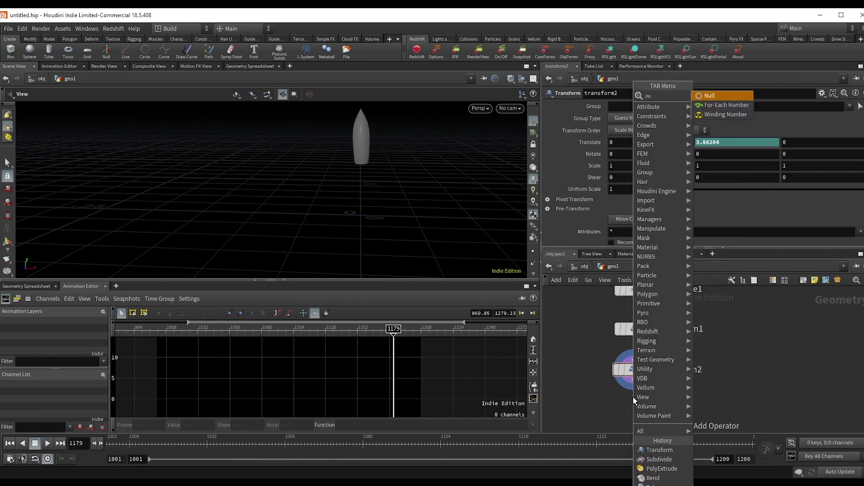
{"action": "key", "text": "Return"}
{"action": "double_click", "coordinate": [661, 409]}
{"action": "type", "text": "ROCKE"}
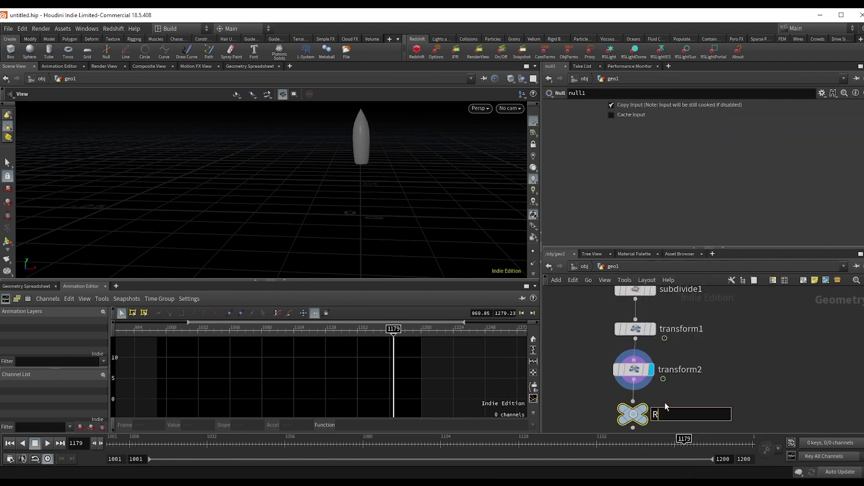
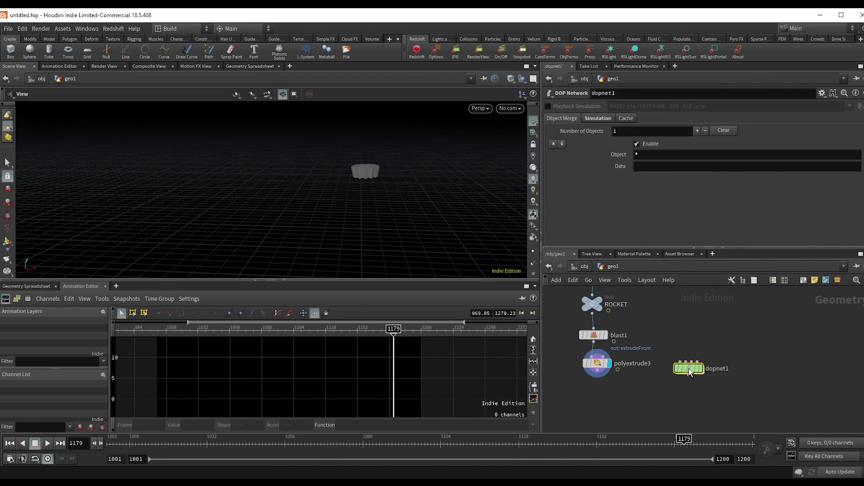
Move dopnet1 aside, apply the Billowy Smoke tool with geo1 as the source object, and scrub the first frames of the simulation
{"action": "left_click", "coordinate": [761, 369]}
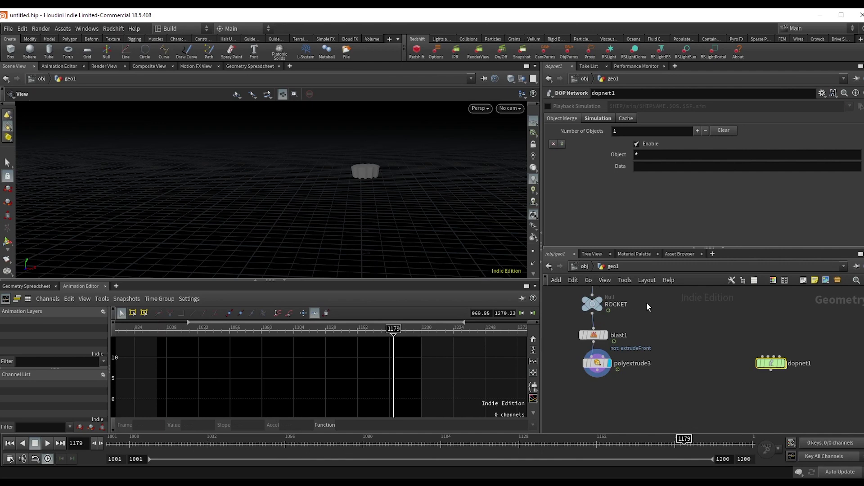
{"action": "left_click", "coordinate": [587, 267]}
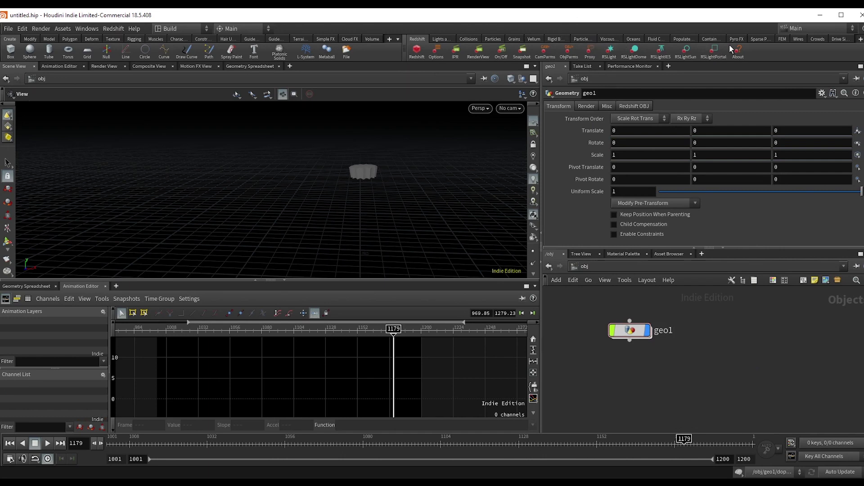
{"action": "double_click", "coordinate": [631, 331]}
{"action": "left_click", "coordinate": [551, 267]}
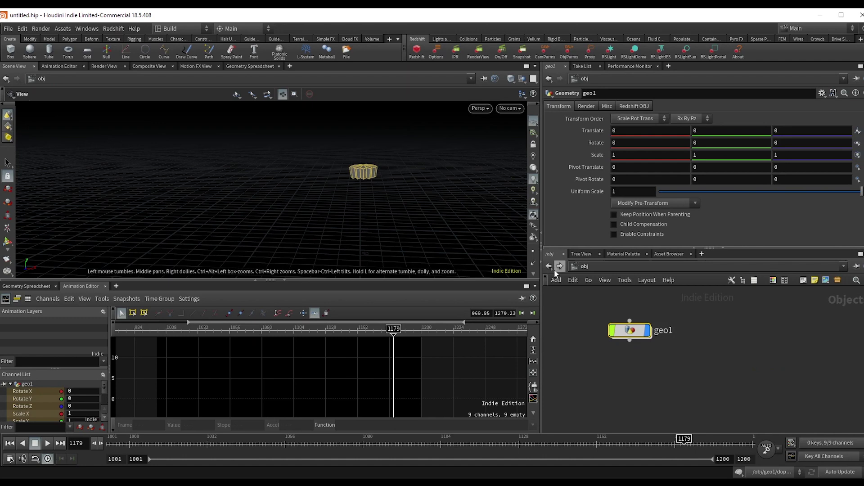
{"action": "left_click", "coordinate": [736, 40]}
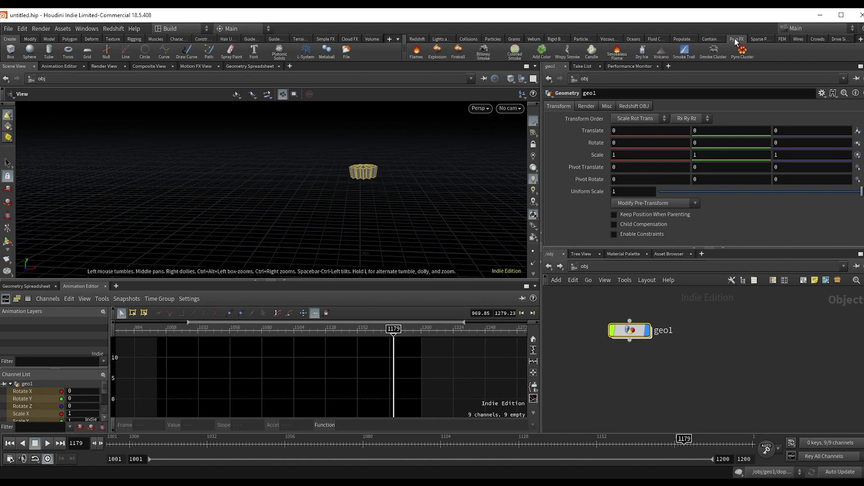
{"action": "left_click", "coordinate": [732, 339]}
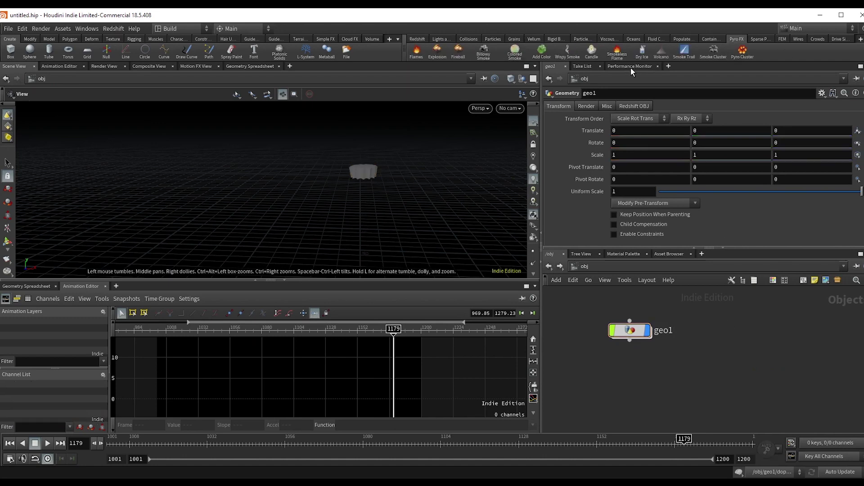
{"action": "left_click", "coordinate": [484, 51]}
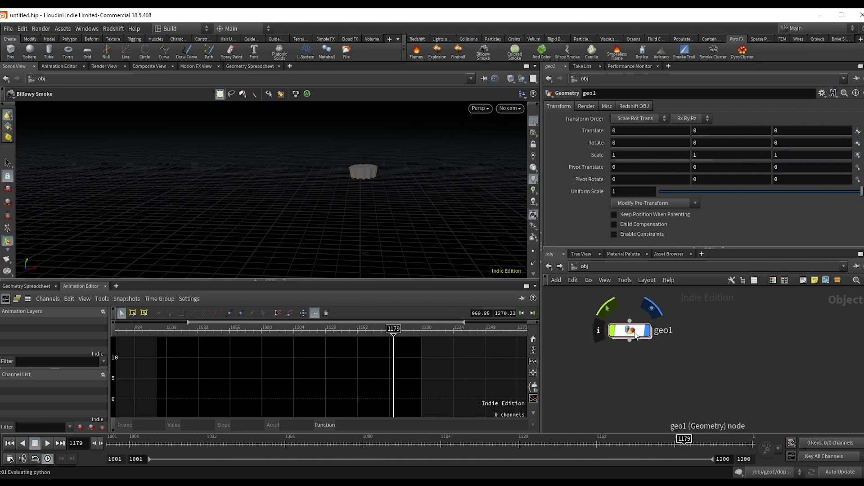
{"action": "left_click", "coordinate": [630, 331]}
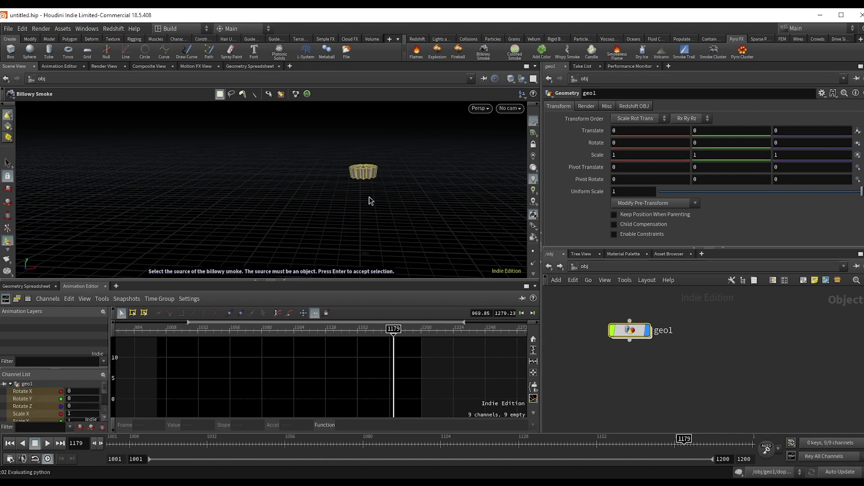
{"action": "key", "text": "Return"}
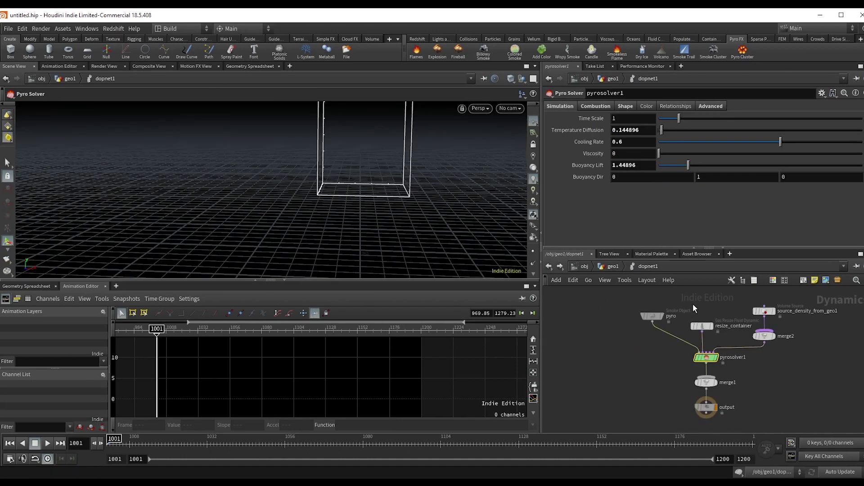
{"action": "left_click", "coordinate": [135, 443]}
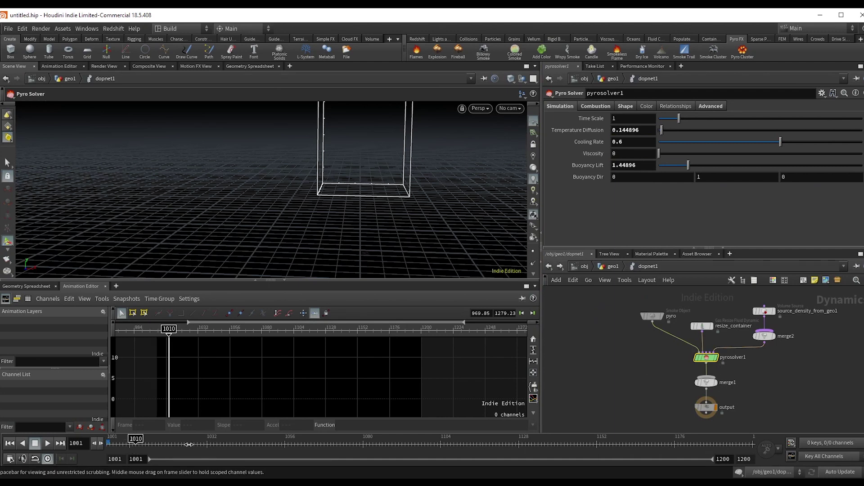
{"action": "left_click_drag", "start_coordinate": [189, 444], "coordinate": [108, 445]}
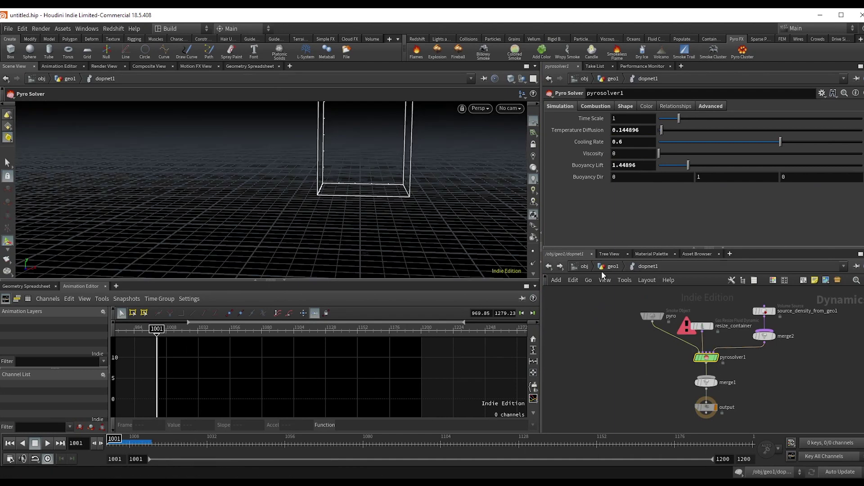
Inside geo1, delete the RENDER null, move dopnet1 beside the source chain, and display OUT_density
{"action": "left_click", "coordinate": [603, 268]}
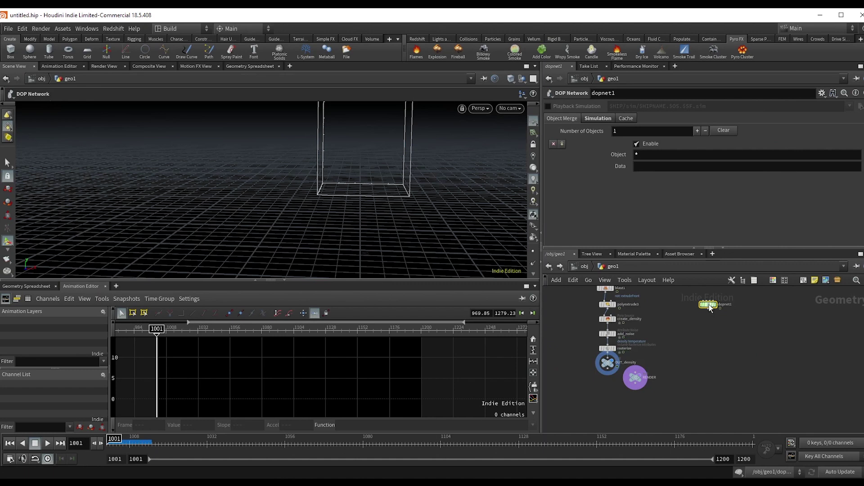
{"action": "left_click_drag", "start_coordinate": [678, 356], "coordinate": [630, 390]}
{"action": "key", "text": "Delete"}
{"action": "left_click_drag", "start_coordinate": [708, 306], "coordinate": [685, 360]}
{"action": "scroll", "coordinate": [612, 363], "scroll_direction": "up", "scroll_amount": 3}
{"action": "left_click", "coordinate": [612, 363]}
{"action": "scroll", "coordinate": [684, 370], "scroll_direction": "down", "scroll_amount": 3}
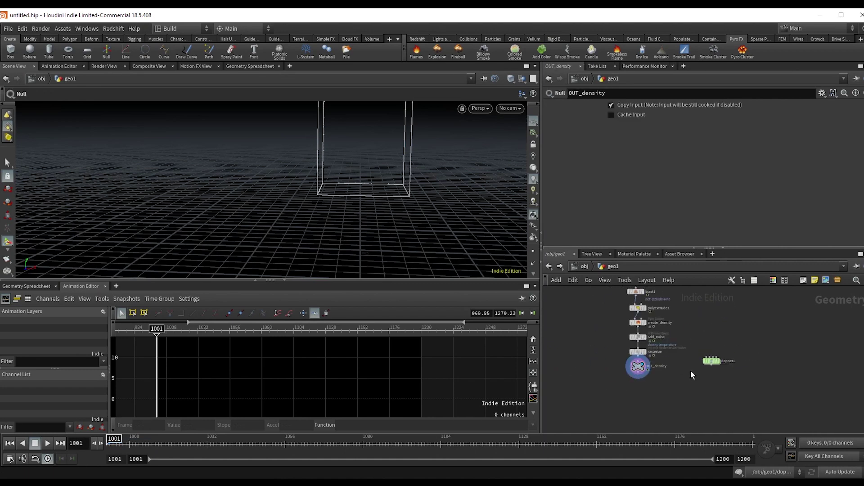
Delete the pyro_import object at object level, then go back inside geo1 and frame the smoke source
{"action": "left_click", "coordinate": [583, 267]}
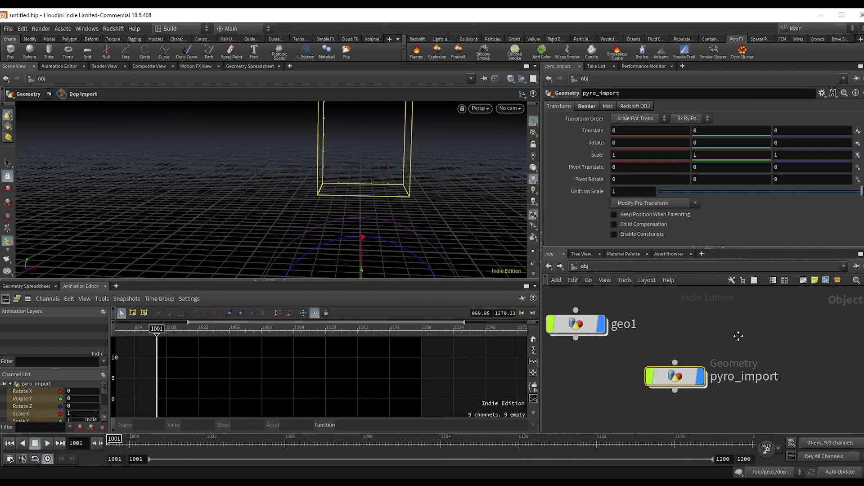
{"action": "middle_click_drag", "start_coordinate": [738, 336], "coordinate": [784, 340]}
{"action": "key", "text": "Delete"}
{"action": "left_click", "coordinate": [637, 334]}
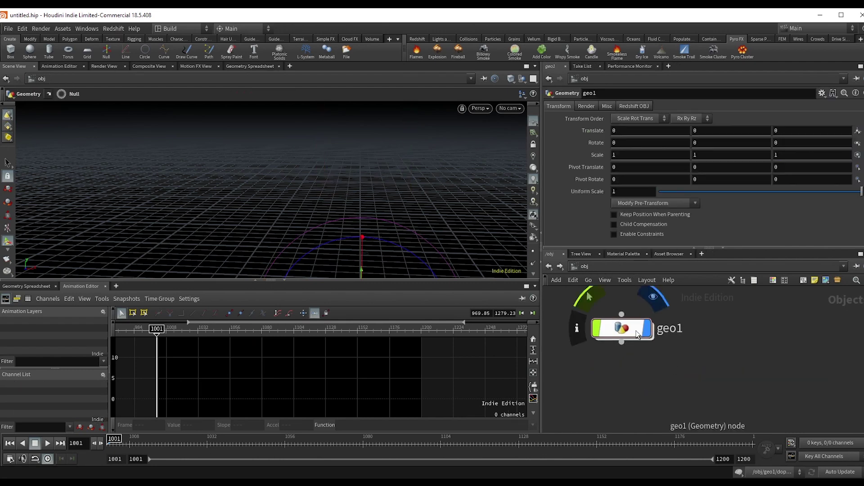
{"action": "left_click", "coordinate": [634, 334]}
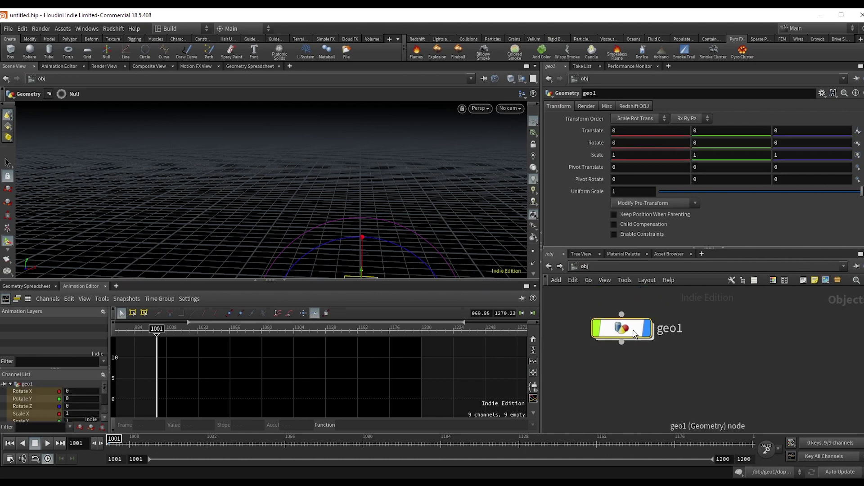
{"action": "double_click", "coordinate": [635, 334]}
{"action": "key", "text": "space+g"}
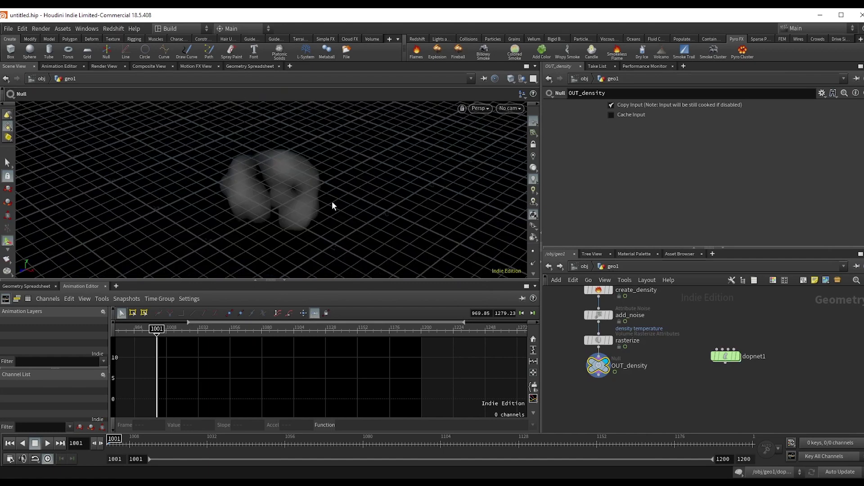
{"action": "left_click_drag", "start_coordinate": [331, 203], "coordinate": [330, 183], "text": "alt"}
{"action": "right_click_drag", "start_coordinate": [330, 183], "coordinate": [276, 216], "text": "alt"}
{"action": "left_click_drag", "start_coordinate": [276, 217], "coordinate": [296, 203], "text": "alt"}
{"action": "key", "text": "Return"}
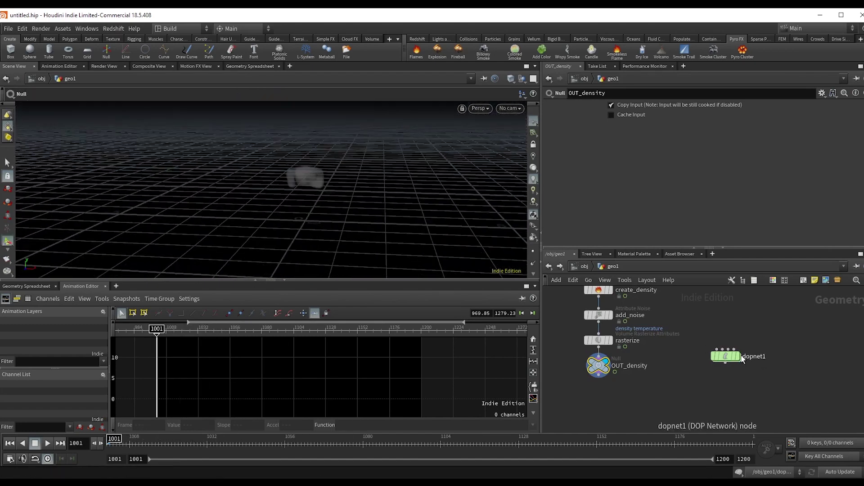
Open dopnet1, play the pyro simulation to check for smoke, and stop playback
{"action": "double_click", "coordinate": [726, 356]}
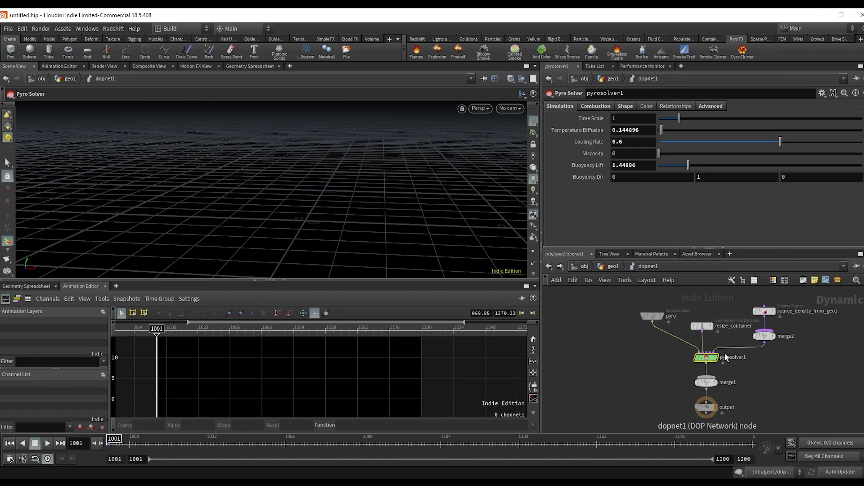
{"action": "left_click", "coordinate": [44, 444]}
{"action": "key", "text": "Escape"}
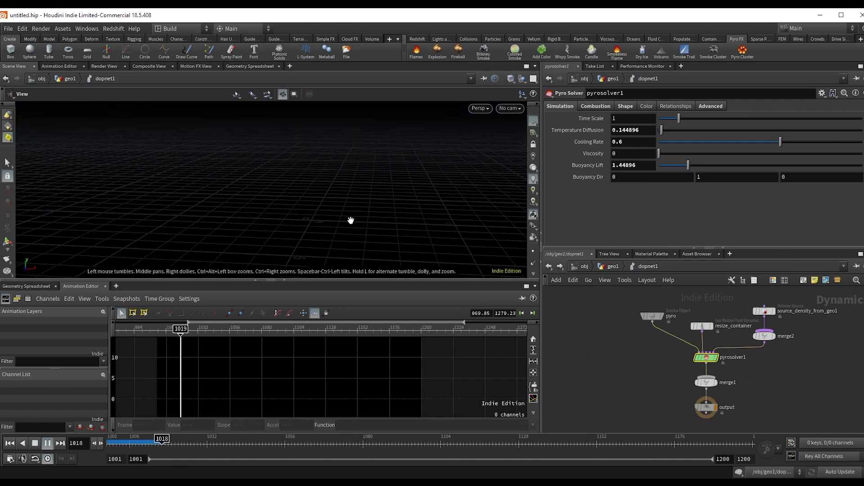
{"action": "left_click", "coordinate": [35, 443]}
{"action": "scroll", "coordinate": [706, 332], "scroll_direction": "up", "scroll_amount": 2}
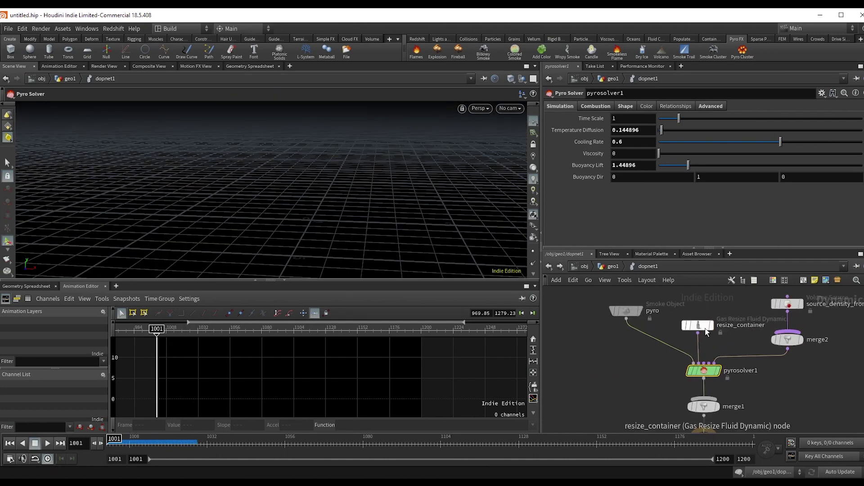
Turn off Clamp To Maximum in the Max Bounds settings of the resize_container node
{"action": "left_click", "coordinate": [704, 328]}
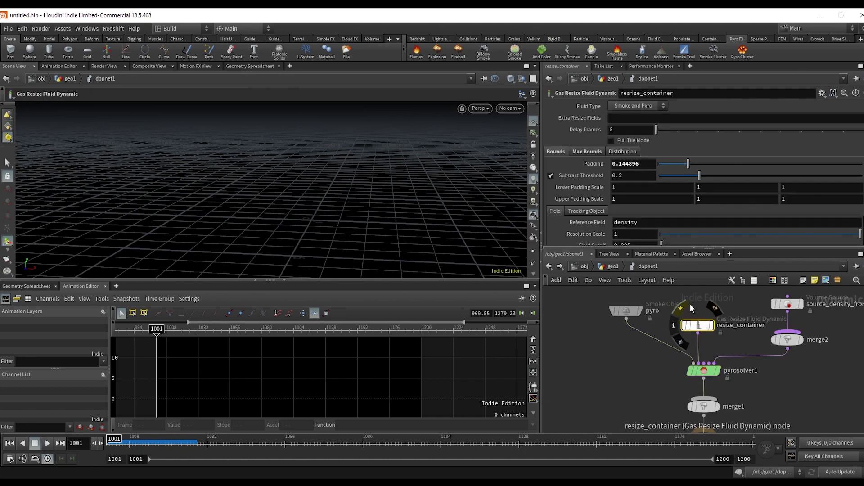
{"action": "left_click", "coordinate": [587, 151]}
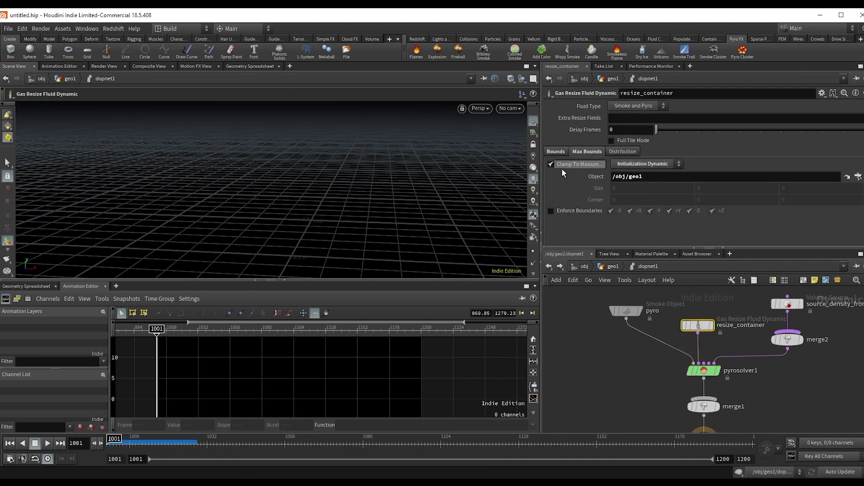
{"action": "scroll", "coordinate": [798, 412], "scroll_direction": "up", "scroll_amount": 1}
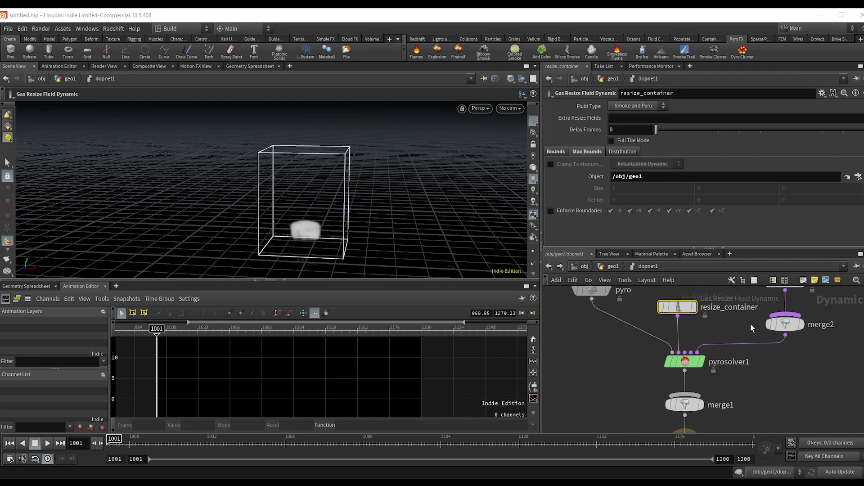
{"action": "middle_click_drag", "start_coordinate": [785, 366], "coordinate": [773, 360]}
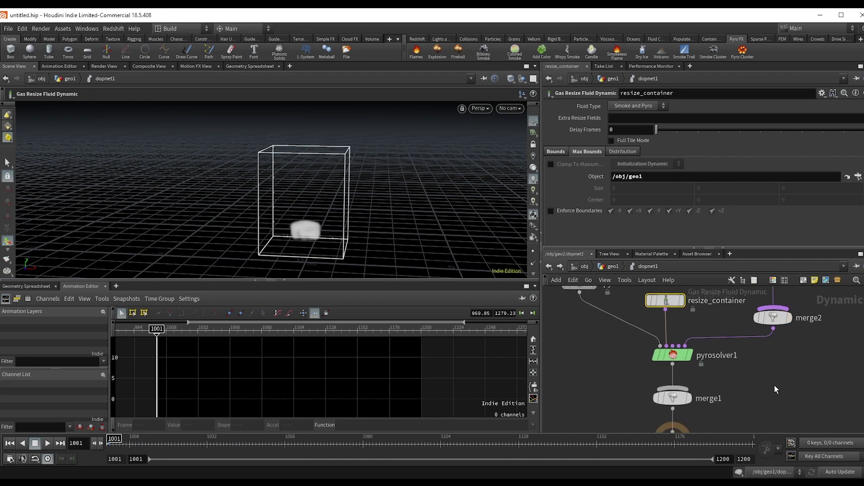
Play the smoke simulation to examine how the plume and its container grow, and return to frame 1001
{"action": "left_click", "coordinate": [46, 444]}
{"action": "key", "text": "Escape"}
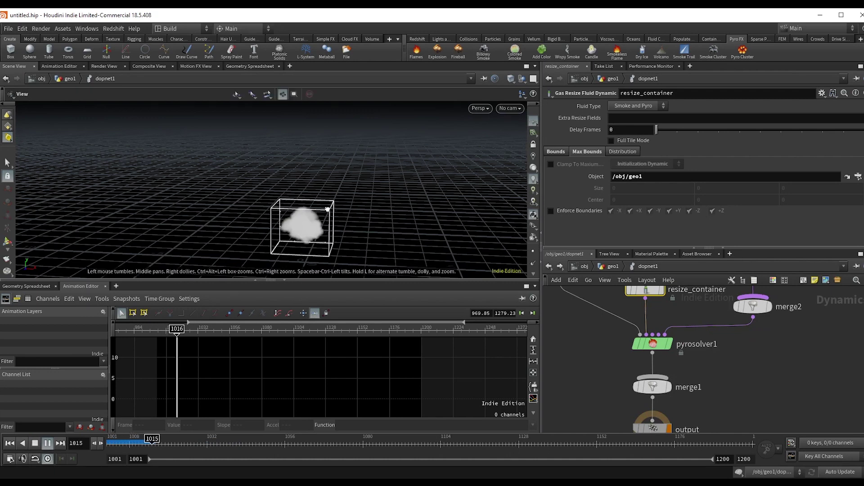
{"action": "left_click_drag", "start_coordinate": [327, 209], "coordinate": [259, 297]}
{"action": "left_click", "coordinate": [48, 445]}
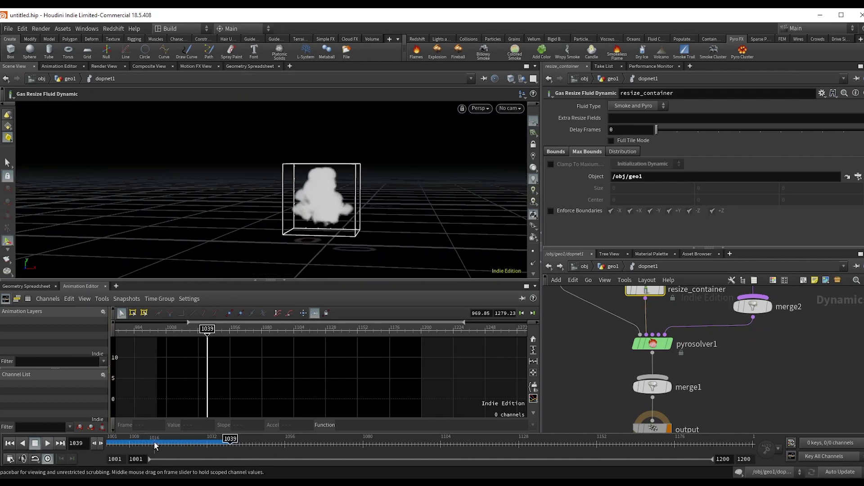
{"action": "left_click_drag", "start_coordinate": [155, 446], "coordinate": [107, 445]}
In geo1, display the create_density node and insert an Attribute Create node between it and add_noise
{"action": "left_click", "coordinate": [599, 267]}
{"action": "middle_click_drag", "start_coordinate": [613, 365], "coordinate": [695, 312]}
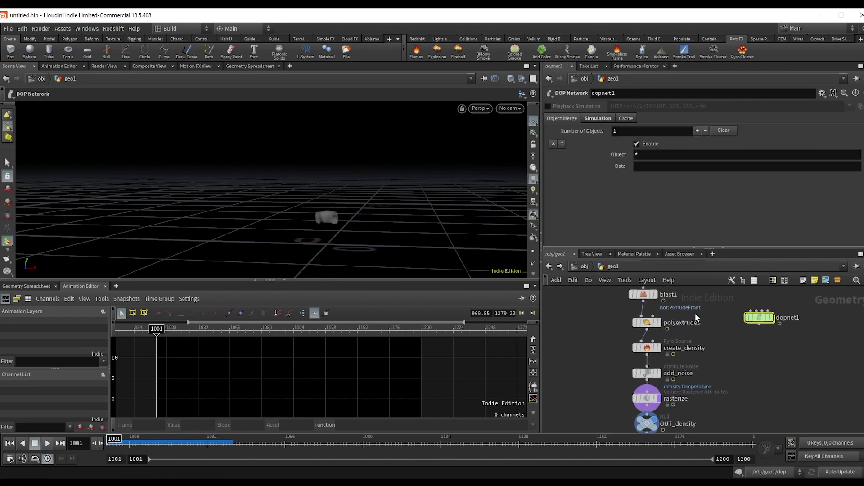
{"action": "left_click", "coordinate": [658, 347]}
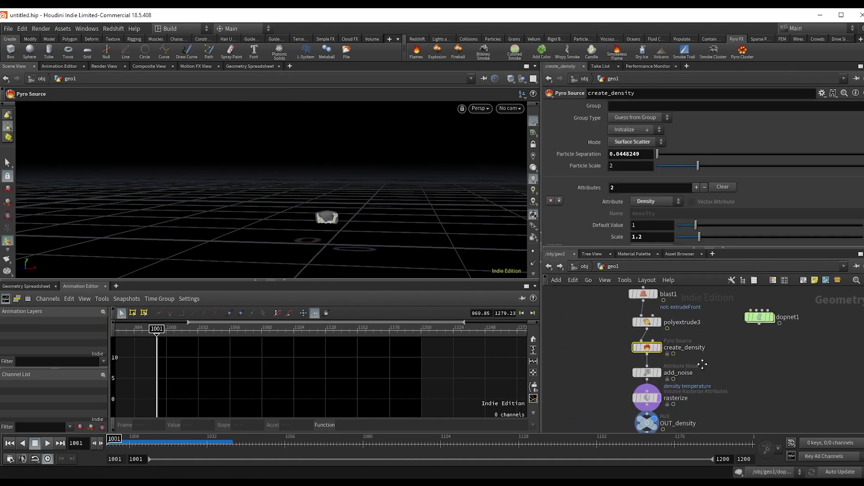
{"action": "scroll", "coordinate": [661, 342], "scroll_direction": "up", "scroll_amount": 2}
{"action": "key", "text": "Tab"}
{"action": "type", "text": "a"}
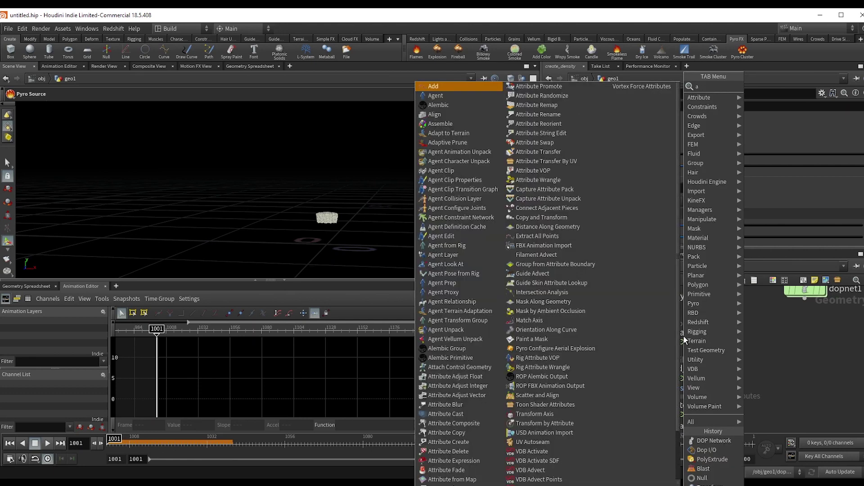
{"action": "type", "text": "ttcrea"}
{"action": "key", "text": "Return"}
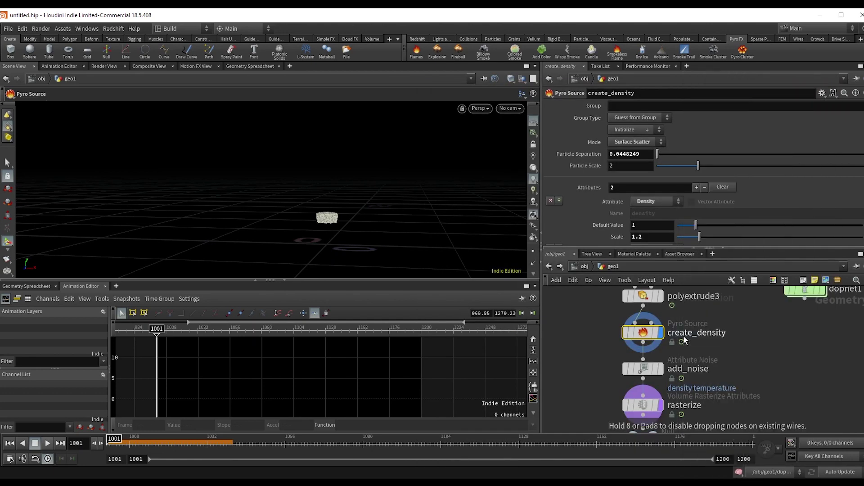
{"action": "left_click", "coordinate": [658, 354]}
{"action": "left_click", "coordinate": [659, 356]}
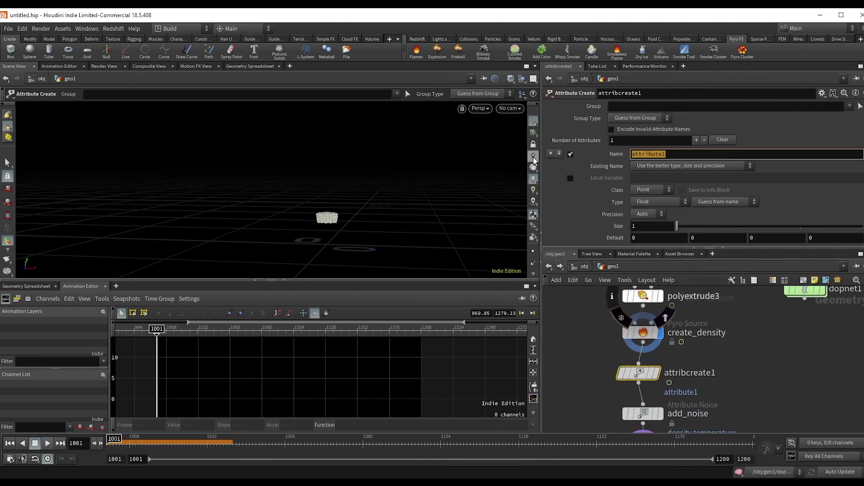
Name the created attribute v, set its size to 3, and give it a Y value of -2
{"action": "type", "text": "v"}
{"action": "key", "text": "Return"}
{"action": "scroll", "coordinate": [715, 209], "scroll_direction": "down", "scroll_amount": 2}
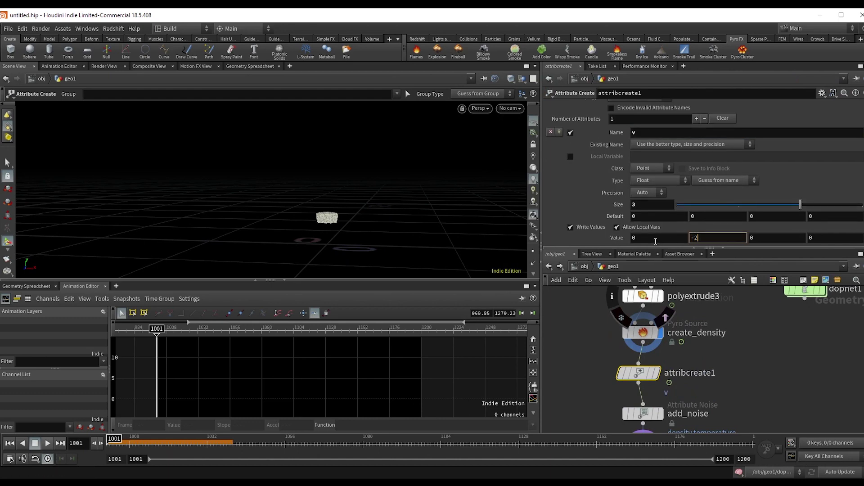
{"action": "left_click_drag", "start_coordinate": [635, 376], "coordinate": [640, 379]}
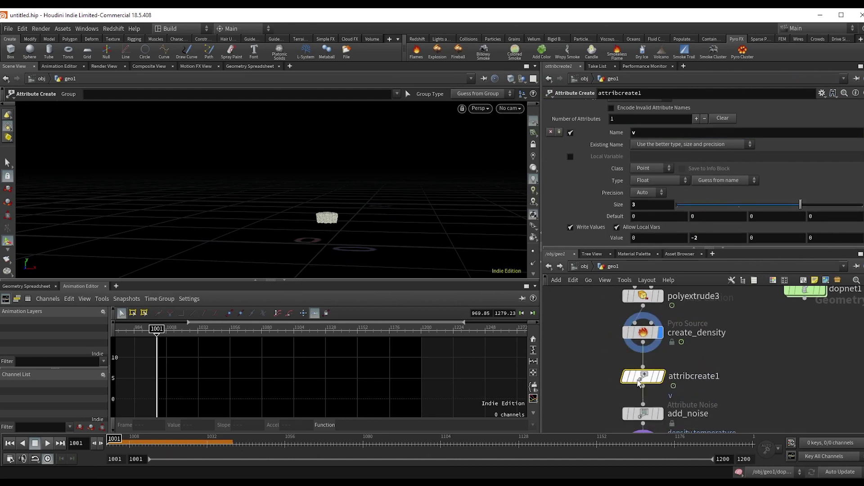
Display the rasterize node and check its Attributes list for v
{"action": "middle_click_drag", "start_coordinate": [714, 373], "coordinate": [717, 307]}
{"action": "left_click", "coordinate": [649, 386]}
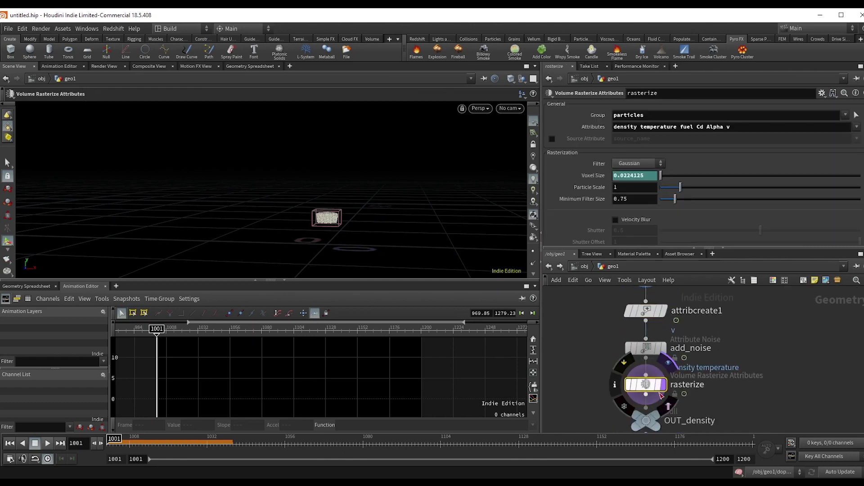
{"action": "left_click", "coordinate": [665, 386]}
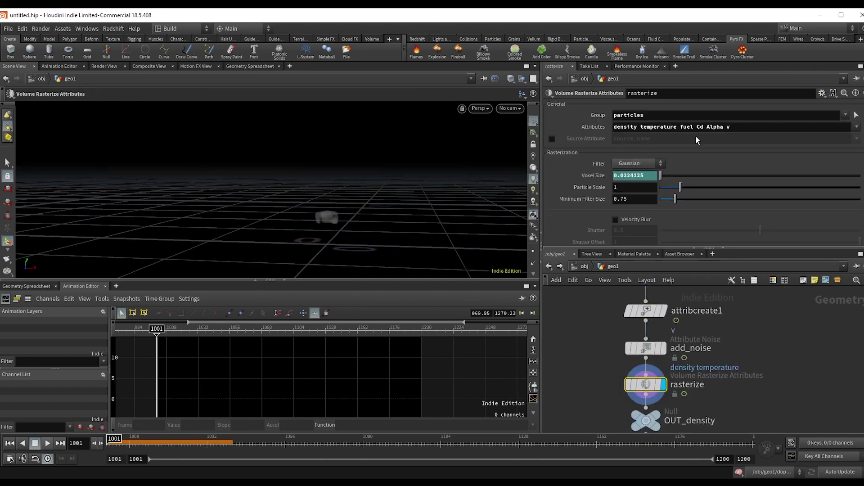
Open dopnet1 and examine the velocity source and target fields of the source_density_from_geo1 node
{"action": "scroll", "coordinate": [714, 351], "scroll_direction": "down", "scroll_amount": 4}
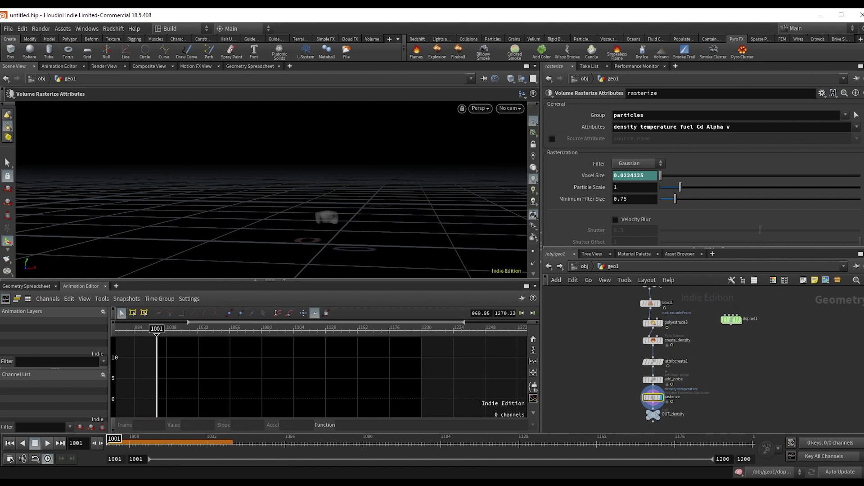
{"action": "scroll", "coordinate": [747, 311], "scroll_direction": "up", "scroll_amount": 2}
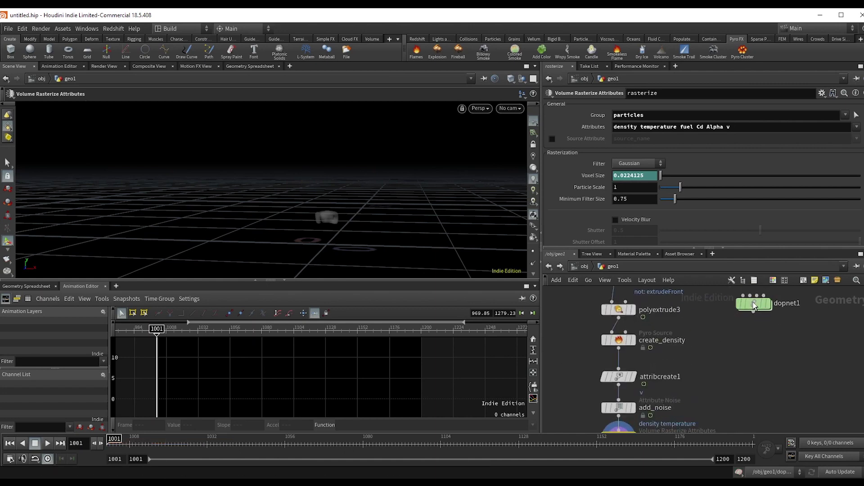
{"action": "double_click", "coordinate": [755, 307]}
{"action": "scroll", "coordinate": [748, 316], "scroll_direction": "down", "scroll_amount": 3}
{"action": "left_click", "coordinate": [725, 325]}
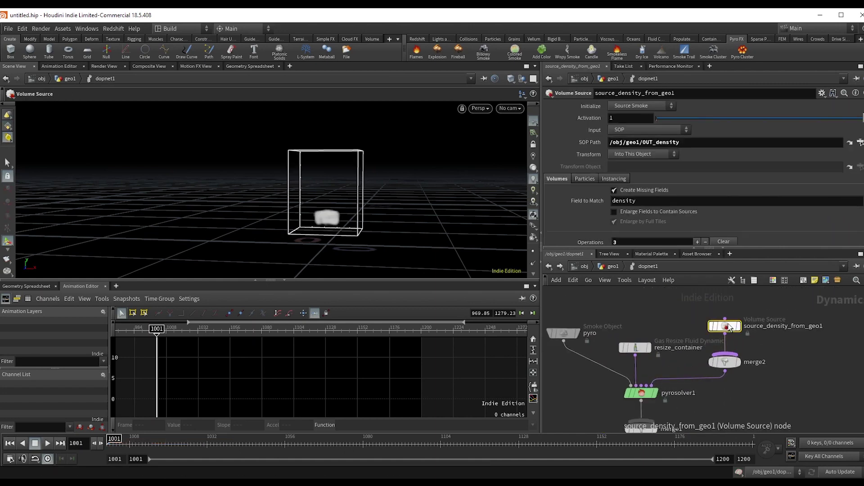
{"action": "scroll", "coordinate": [637, 228], "scroll_direction": "down", "scroll_amount": 6}
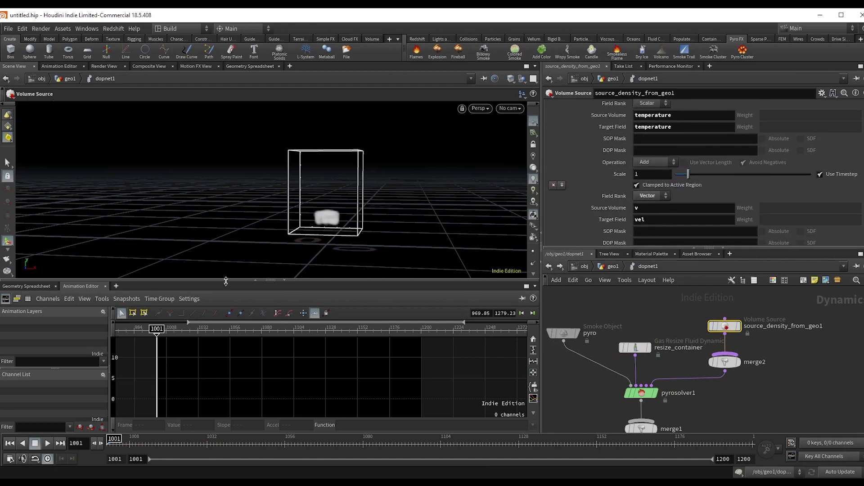
Play the smoke simulation, hiding the viewport's reference grid, and return to frame 1001
{"action": "mouse_move", "coordinate": [325, 212]}
{"action": "left_mouse_down", "text": "alt"}
{"action": "mouse_move", "coordinate": [341, 218]}
{"action": "mouse_move", "coordinate": [328, 217]}
{"action": "left_mouse_up", "text": "alt"}
{"action": "key", "text": "Return"}
{"action": "left_click", "coordinate": [46, 443]}
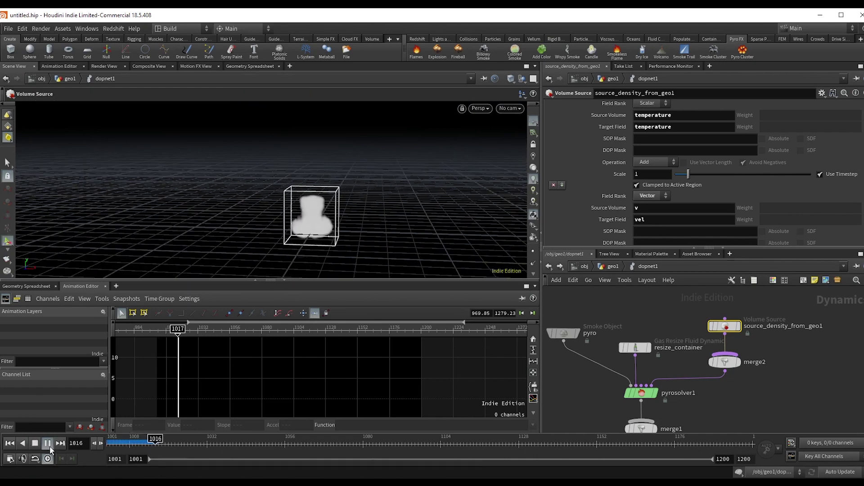
{"action": "key", "text": "Escape"}
{"action": "left_click_drag", "start_coordinate": [304, 242], "coordinate": [309, 247]}
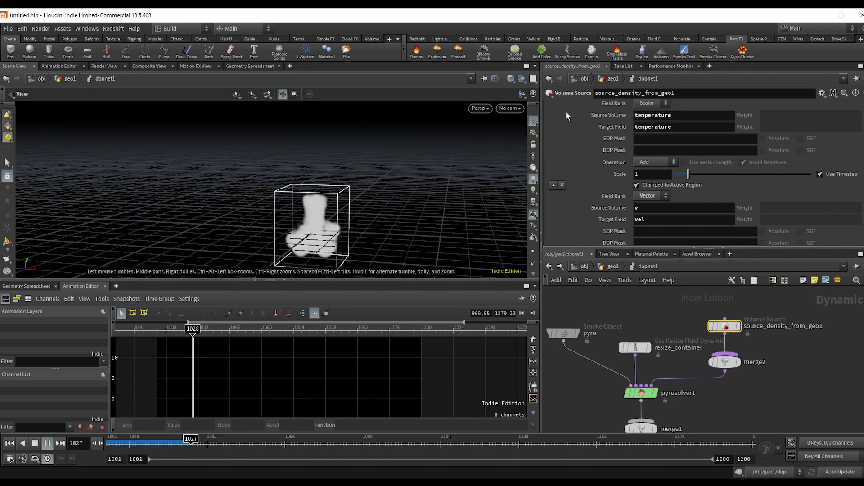
{"action": "left_click", "coordinate": [532, 121]}
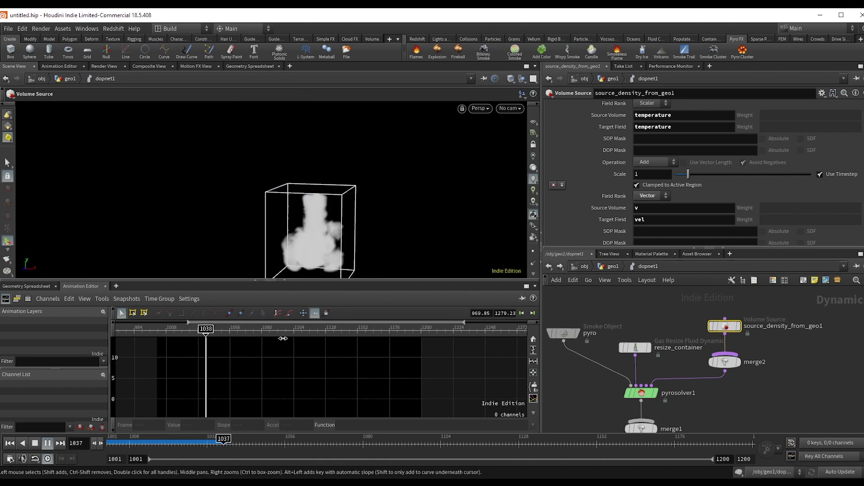
{"action": "left_click_drag", "start_coordinate": [128, 446], "coordinate": [89, 440]}
Set the Division Size of the pyro smoke object to 0.1
{"action": "left_click", "coordinate": [565, 336]}
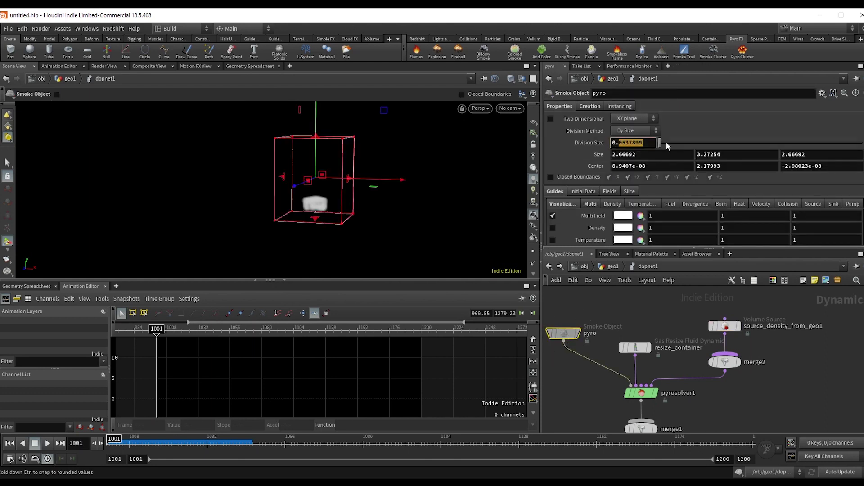
{"action": "type", "text": "1"}
{"action": "key", "text": "Return"}
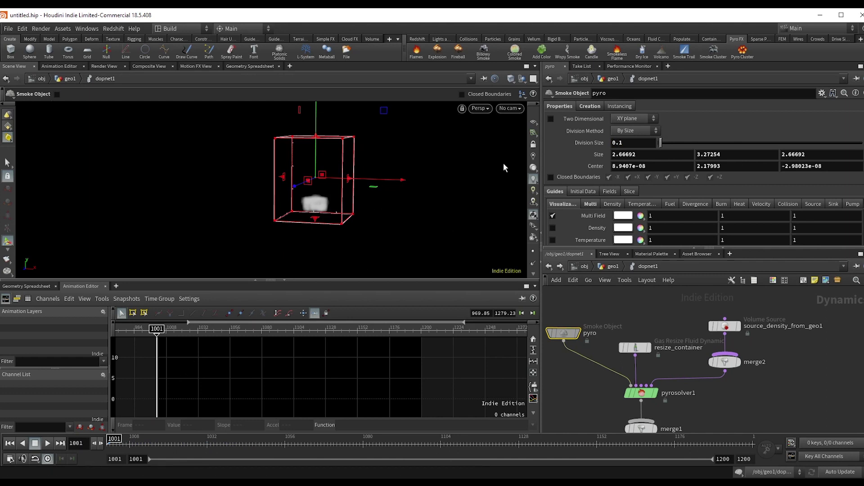
{"action": "key", "text": "Escape"}
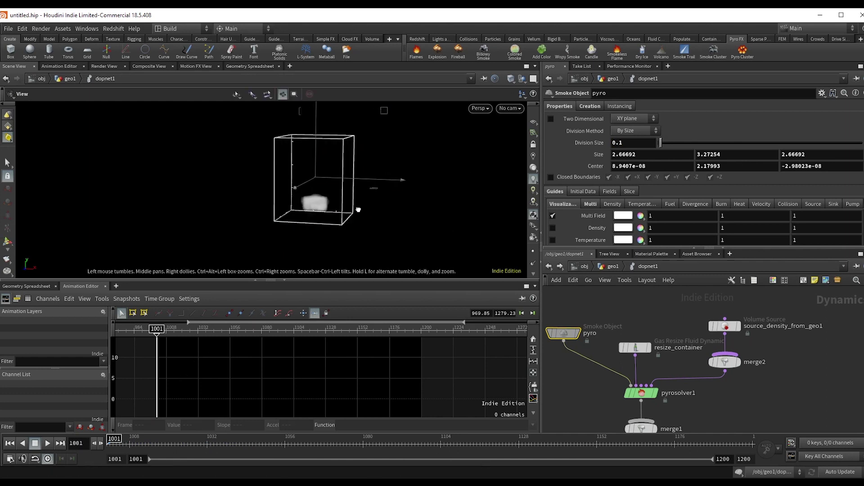
{"action": "key", "text": "Return"}
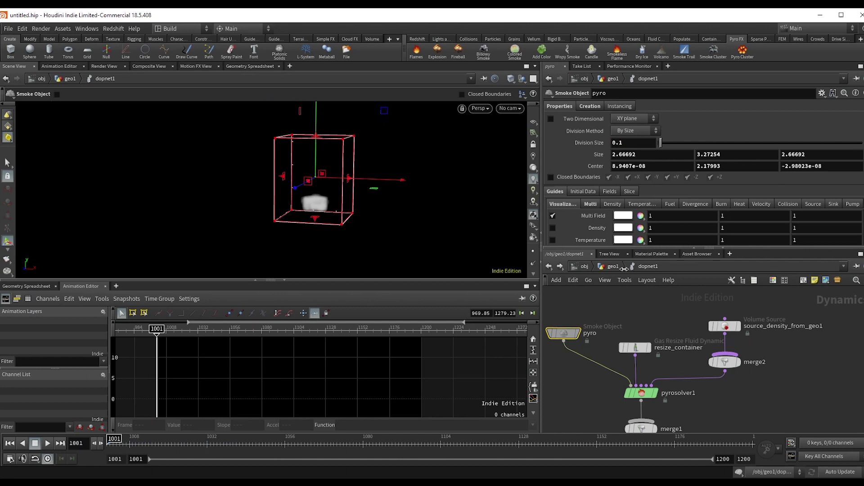
Play the simulation at the coarser resolution to examine how the smoke travels downward
{"action": "middle_click_drag", "start_coordinate": [645, 314], "coordinate": [674, 291]}
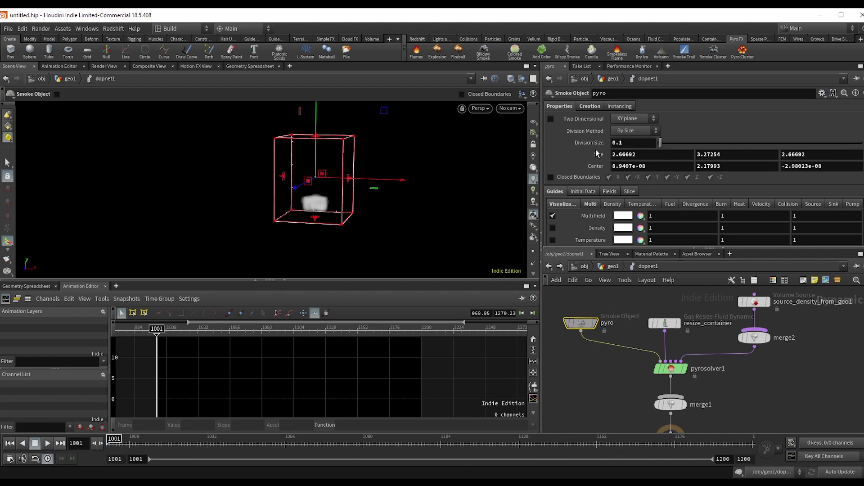
{"action": "key", "text": "Escape"}
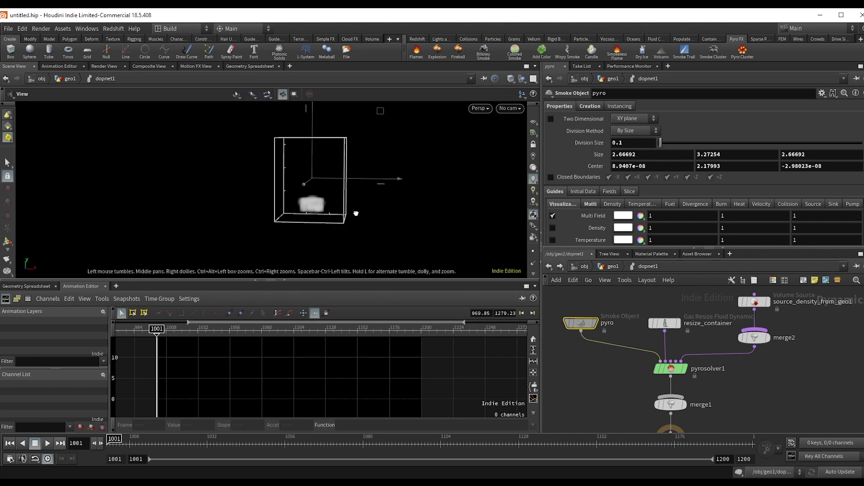
{"action": "left_click_drag", "start_coordinate": [359, 212], "coordinate": [361, 218]}
{"action": "key", "text": "Return"}
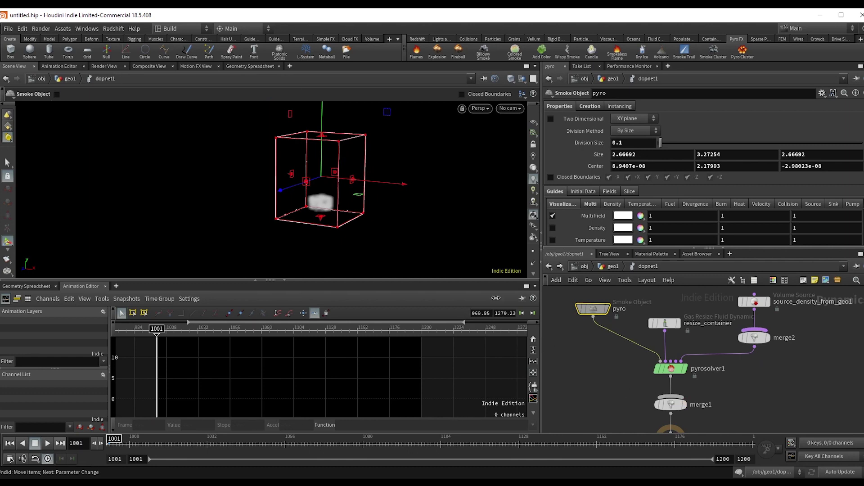
{"action": "left_click_drag", "start_coordinate": [435, 249], "coordinate": [392, 243], "text": "alt"}
{"action": "left_click", "coordinate": [47, 443]}
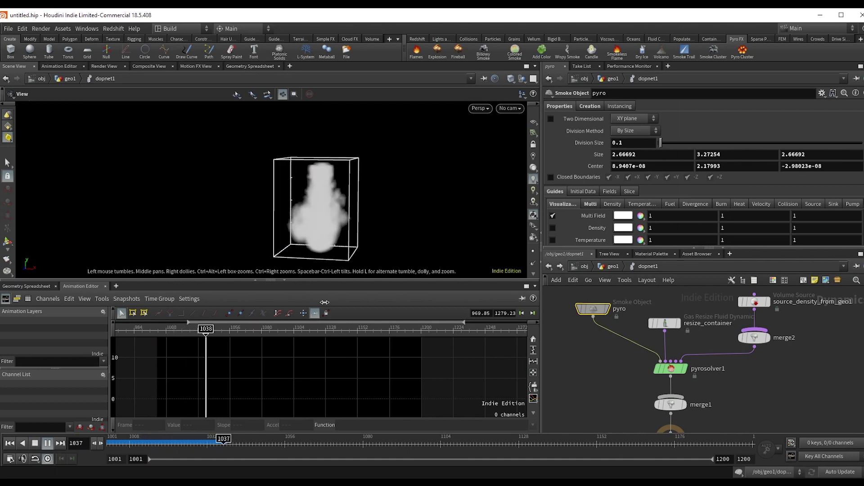
{"action": "left_click", "coordinate": [48, 443]}
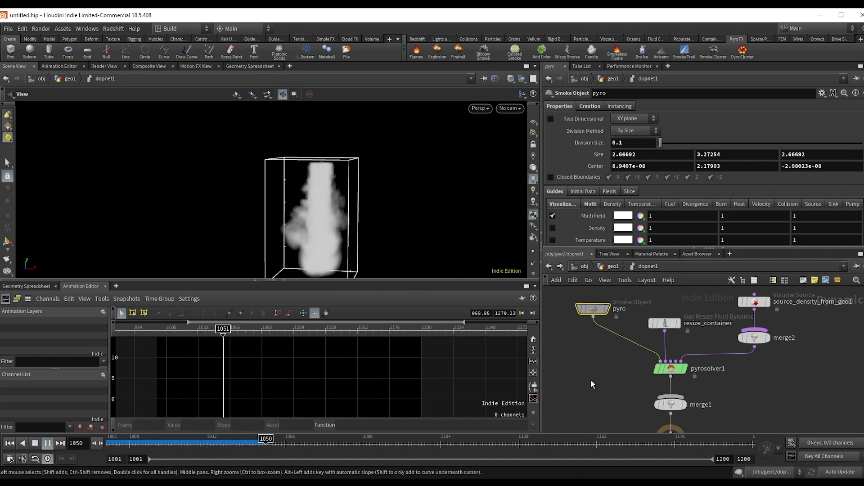
Add a Ground Plane node beside pyrosolver1 in dopnet1 and return to frame 1001
{"action": "middle_click_drag", "start_coordinate": [592, 366], "coordinate": [608, 353]}
{"action": "key", "text": "Tab"}
{"action": "type", "text": "gro"}
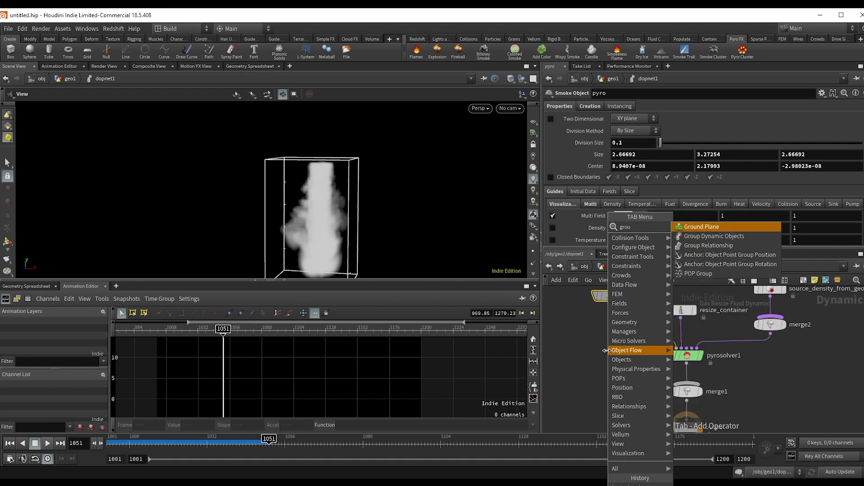
{"action": "key", "text": "Return"}
{"action": "left_click", "coordinate": [606, 350]}
{"action": "left_click", "coordinate": [10, 443]}
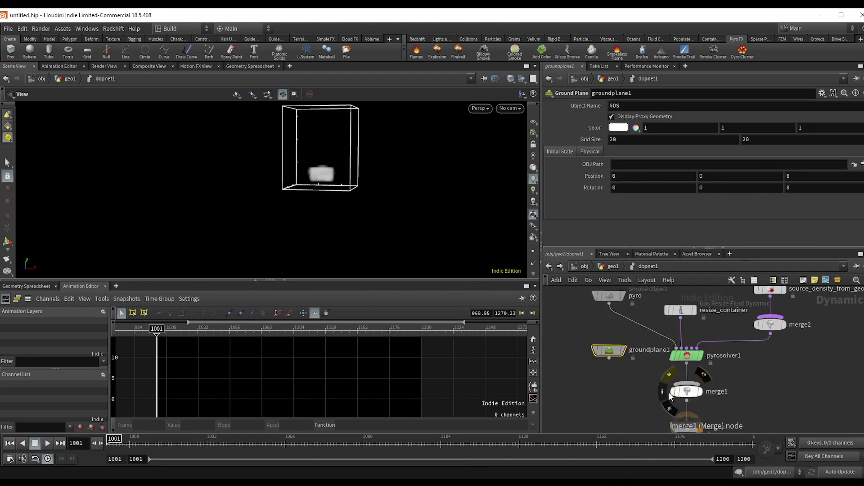
Connect the ground plane to merge1 and reorder the inputs so groundplane1 comes before pyrosolver1
{"action": "left_click_drag", "start_coordinate": [609, 358], "coordinate": [685, 382]}
{"action": "left_click", "coordinate": [692, 396]}
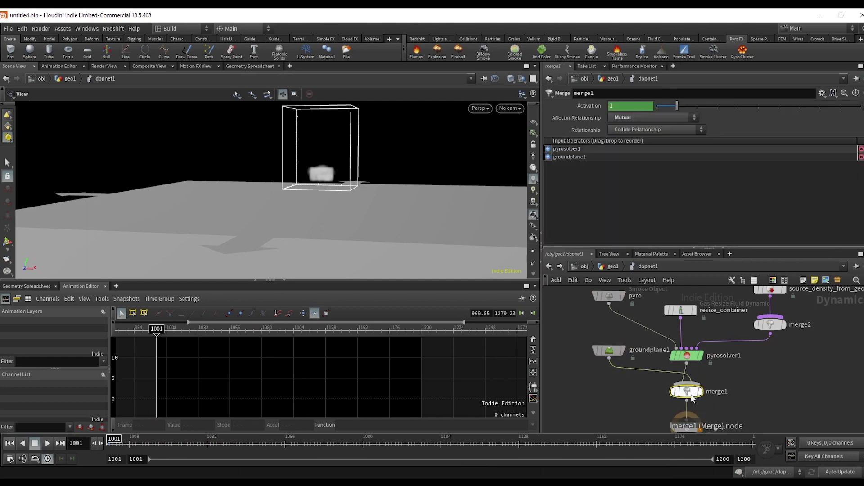
{"action": "key", "text": "shift+r"}
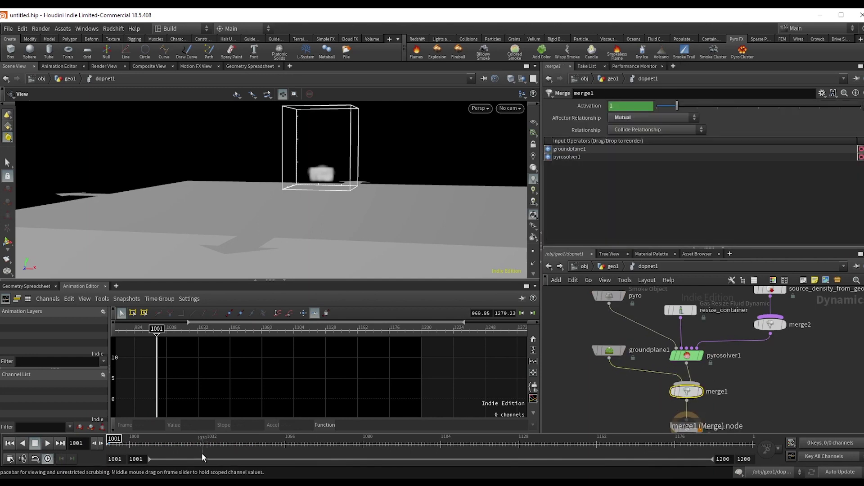
Play the simulation to examine how the smoke spreads over the ground plane, and return to frame 1001
{"action": "left_click", "coordinate": [47, 444]}
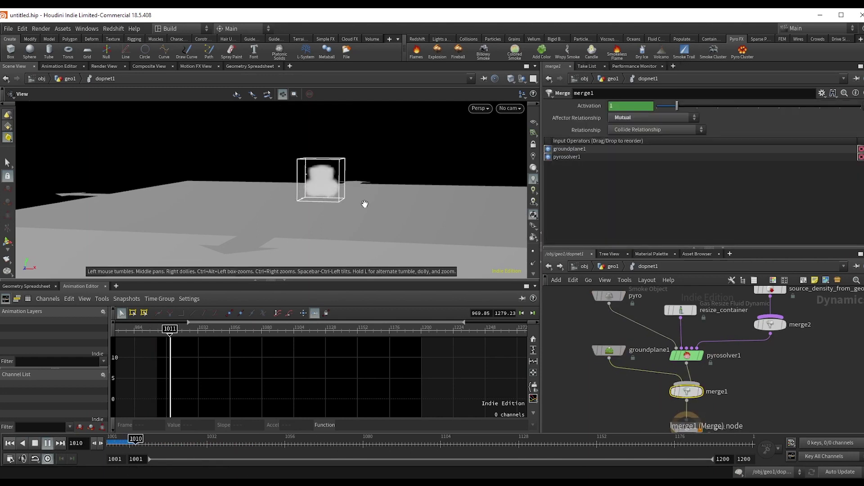
{"action": "left_click_drag", "start_coordinate": [328, 198], "coordinate": [372, 198]}
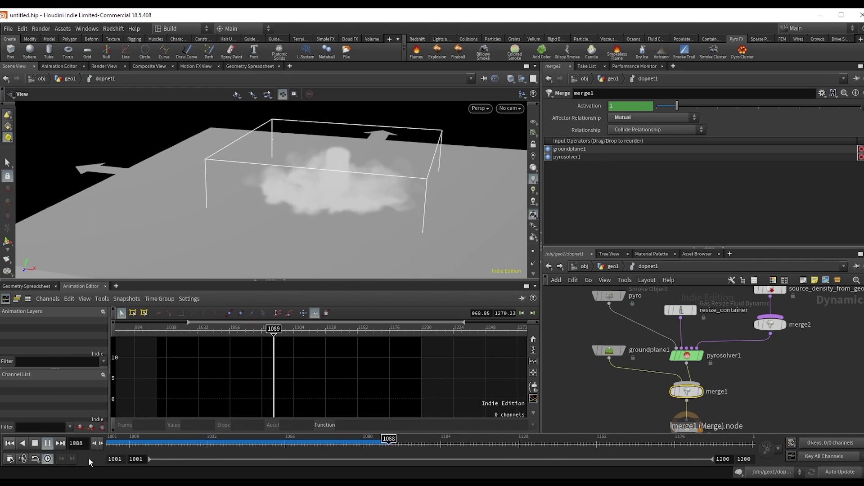
{"action": "left_click", "coordinate": [50, 444]}
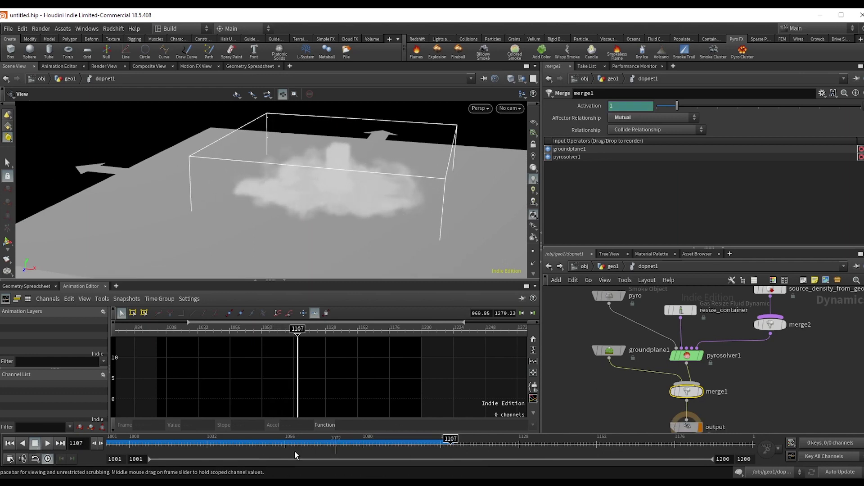
{"action": "left_click", "coordinate": [9, 445]}
Set the Dissipation of the pyrosolver1 node's shape settings to 0.05
{"action": "left_click", "coordinate": [687, 356]}
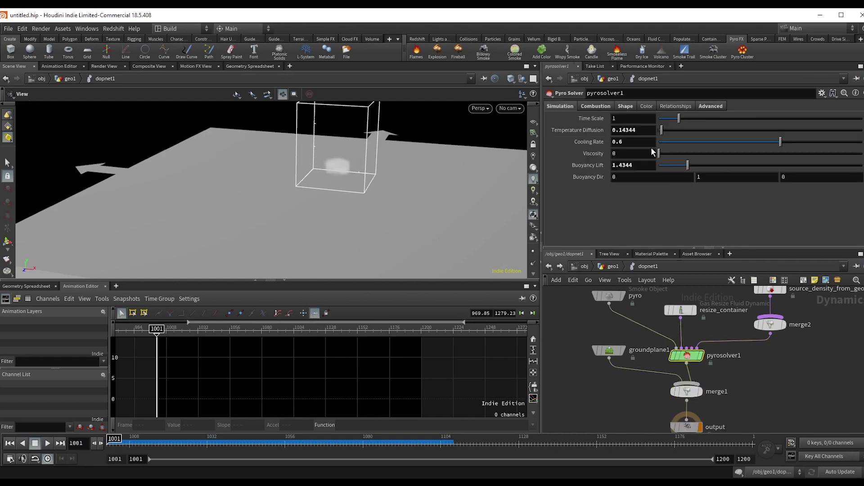
{"action": "left_click", "coordinate": [625, 106]}
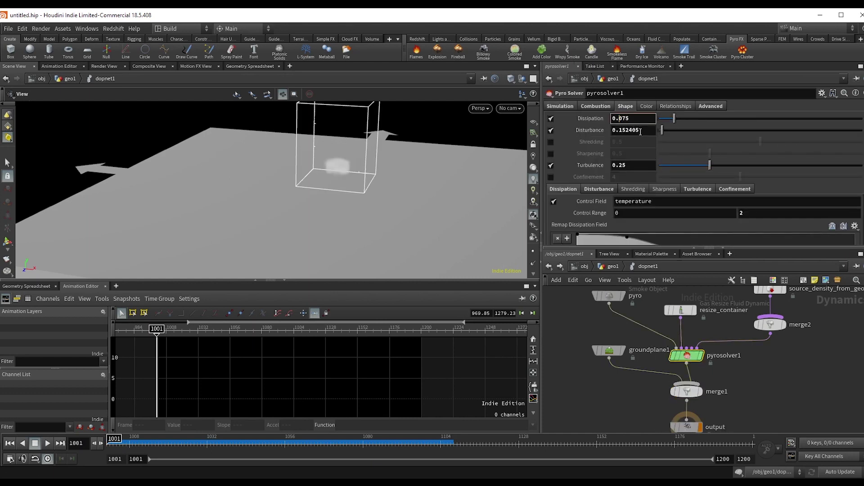
In geo1, increase the density attribute setting of the create_density node to 10
{"action": "left_click", "coordinate": [605, 268]}
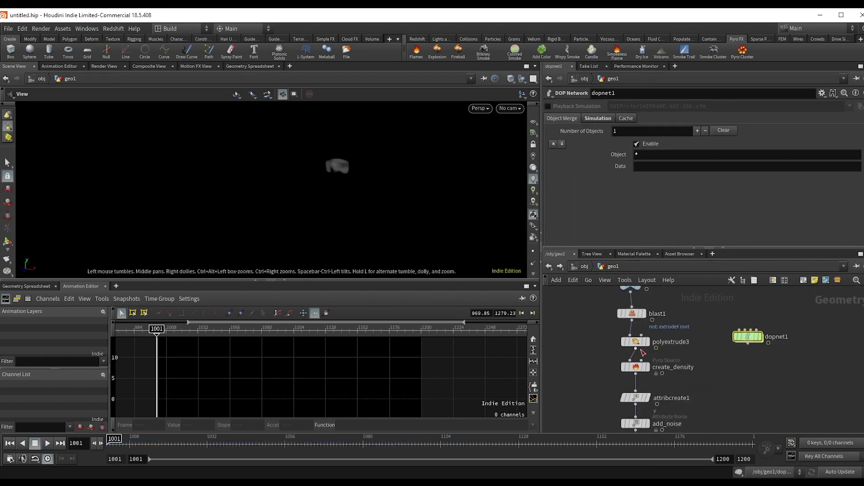
{"action": "left_click", "coordinate": [635, 367]}
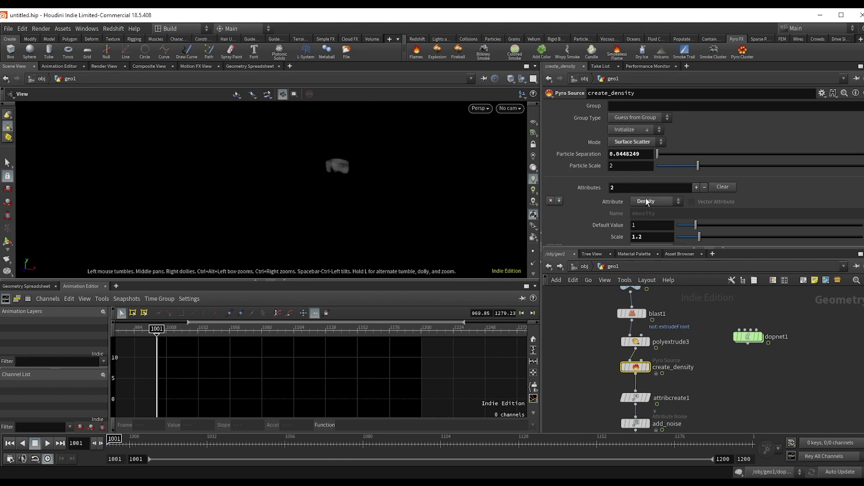
{"action": "type", "text": "10"}
{"action": "key", "text": "Return"}
Reopen dopnet1, play the simulation to examine the denser smoke on the ground, and stop playback
{"action": "left_click", "coordinate": [750, 340]}
{"action": "double_click", "coordinate": [750, 339]}
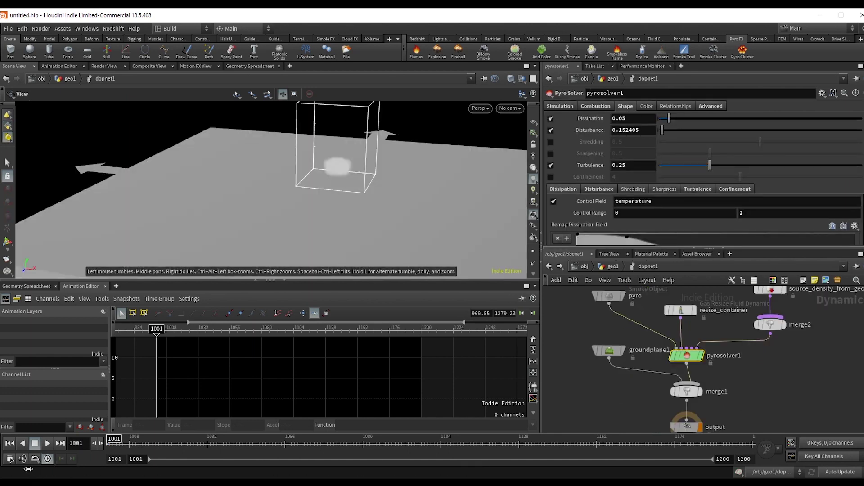
{"action": "left_click", "coordinate": [46, 444]}
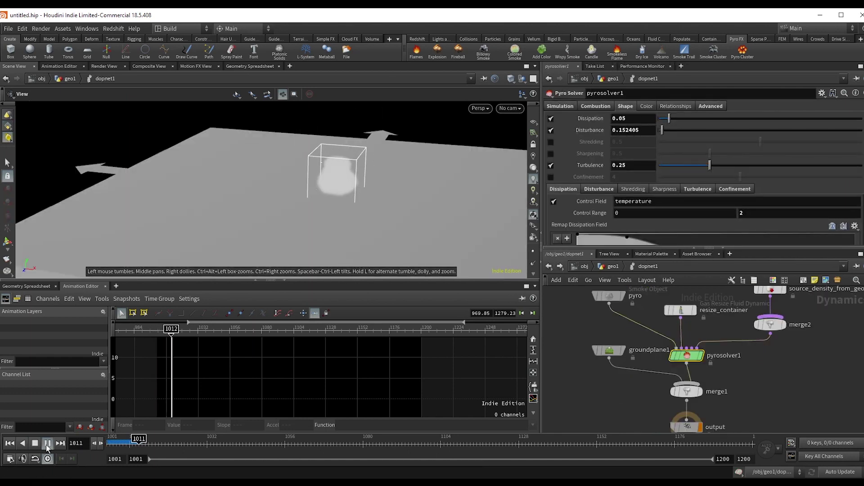
{"action": "left_click", "coordinate": [47, 443]}
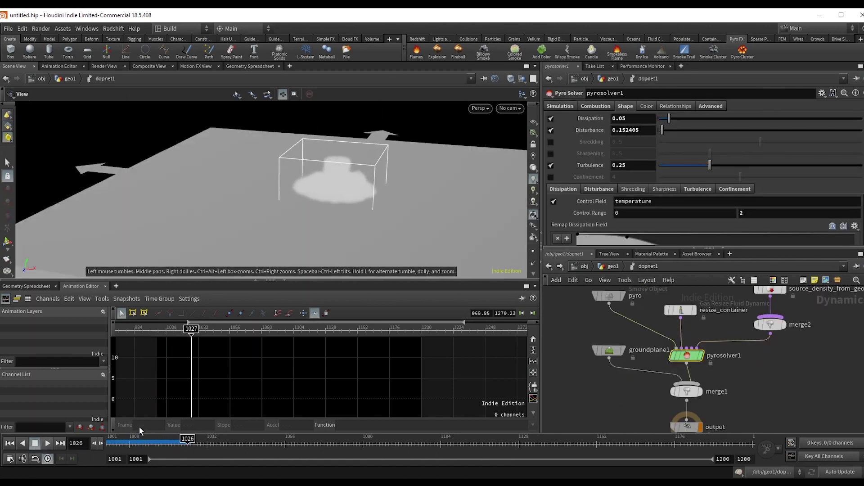
Return to geo1, add a Dop I/O node beside dopnet1, and display it
{"action": "key", "text": "u"}
{"action": "key", "text": "Tab"}
{"action": "type", "text": "dopio"}
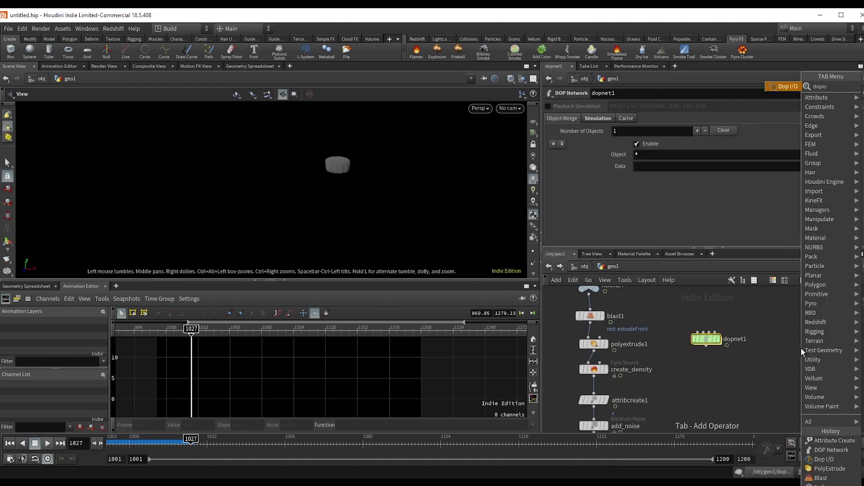
{"action": "key", "text": "Return"}
{"action": "left_click", "coordinate": [800, 348]}
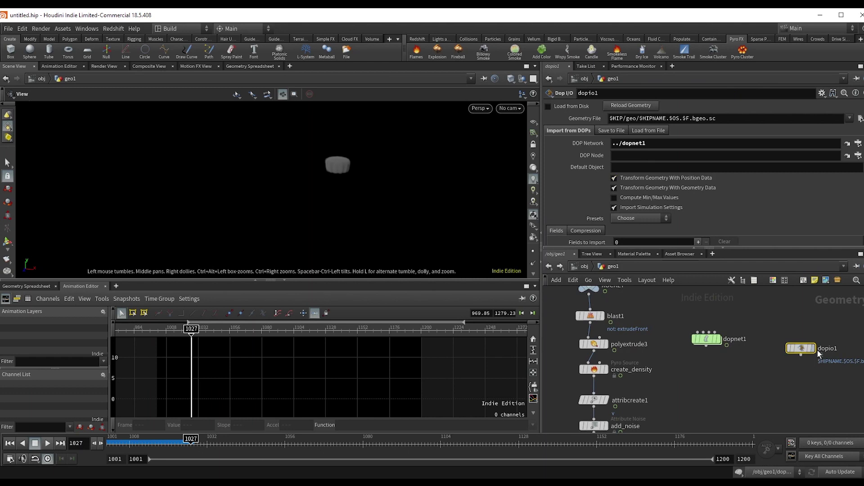
{"action": "left_click", "coordinate": [812, 348]}
{"action": "left_click_drag", "start_coordinate": [797, 351], "coordinate": [800, 342]}
Set the DOP Node of the dopio1 node to ../dopnet1/pyro
{"action": "left_click_drag", "start_coordinate": [705, 341], "coordinate": [665, 158]}
{"action": "left_click", "coordinate": [663, 156]}
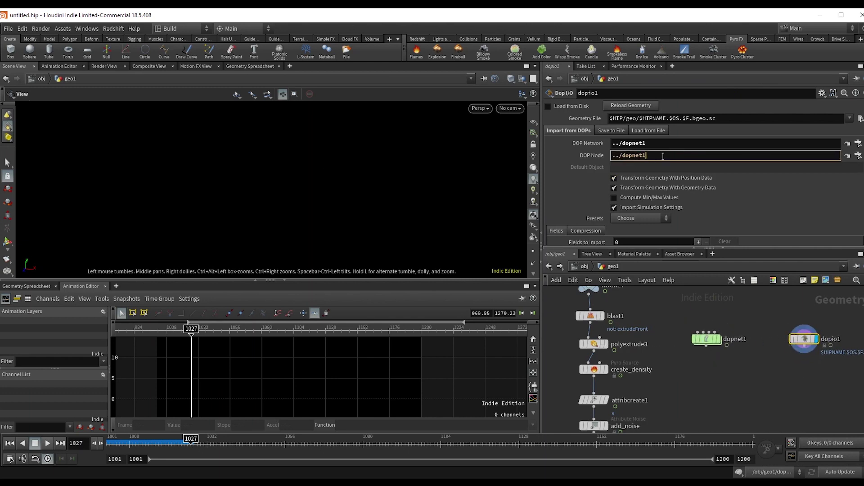
{"action": "type", "text": "/"}
{"action": "type", "text": "pyro"}
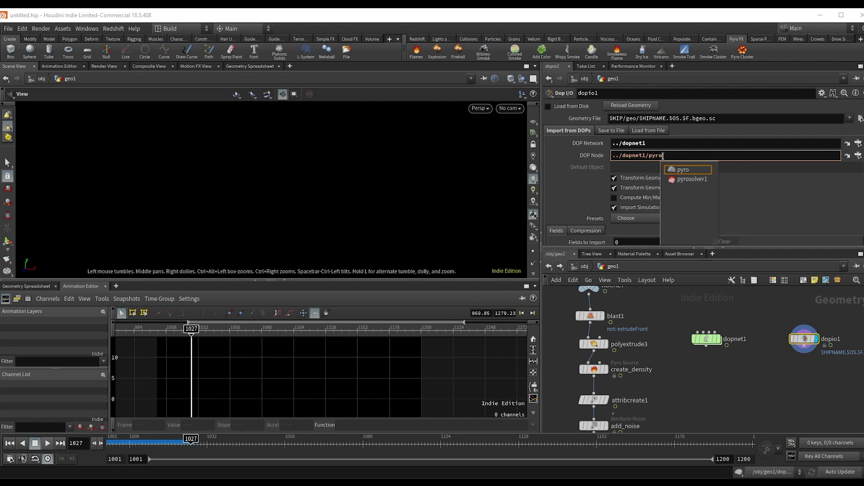
{"action": "key", "text": "Return"}
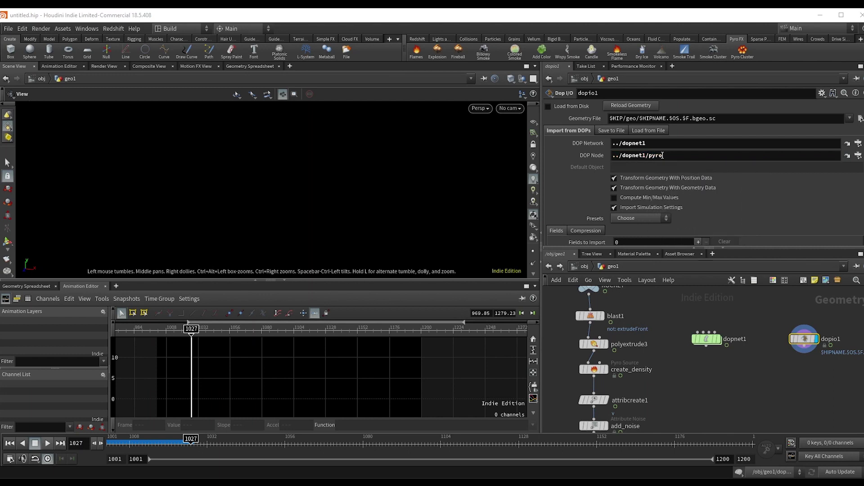
Apply the Smoke preset to the dopio1 node's imported fields and frame the resulting smoke
{"action": "scroll", "coordinate": [722, 201], "scroll_direction": "down", "scroll_amount": 2}
{"action": "left_click", "coordinate": [639, 182]}
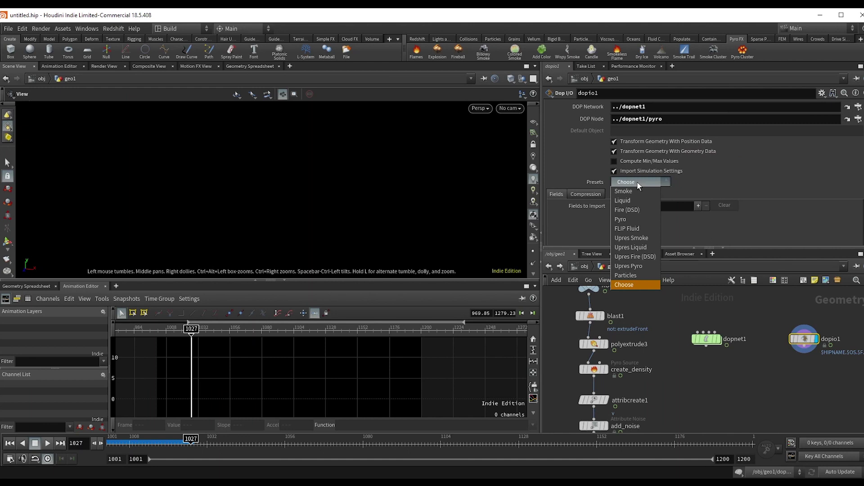
{"action": "left_click", "coordinate": [631, 190]}
{"action": "right_click_drag", "start_coordinate": [307, 191], "coordinate": [360, 191]}
{"action": "left_click_drag", "start_coordinate": [360, 191], "coordinate": [516, 187]}
{"action": "right_click_drag", "start_coordinate": [451, 197], "coordinate": [349, 207]}
{"action": "middle_click_drag", "start_coordinate": [423, 201], "coordinate": [376, 209]}
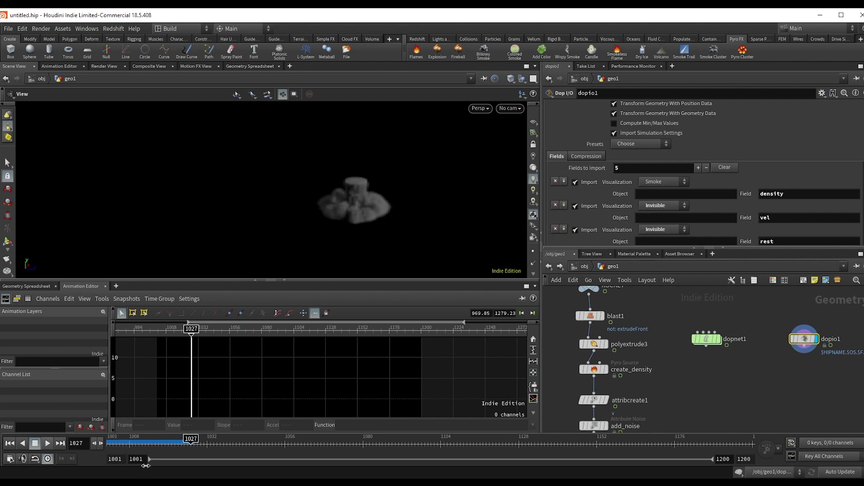
Play the imported smoke from frame 1001 to examine how it spreads, and stop playback
{"action": "left_click_drag", "start_coordinate": [135, 442], "coordinate": [107, 443]}
{"action": "left_click", "coordinate": [45, 444]}
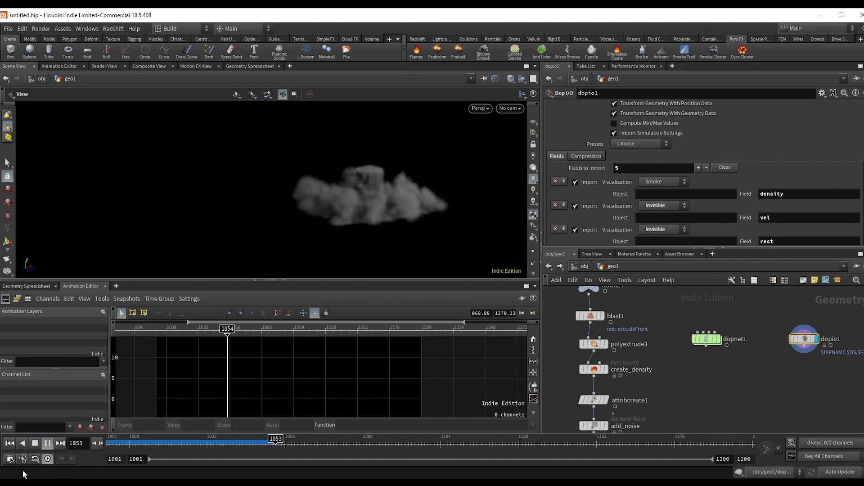
{"action": "left_click", "coordinate": [46, 444]}
Add a Merge node that combines ROCKET with dopio1, and display it
{"action": "scroll", "coordinate": [697, 379], "scroll_direction": "down", "scroll_amount": 4}
{"action": "middle_click_drag", "start_coordinate": [705, 382], "coordinate": [686, 351]}
{"action": "scroll", "coordinate": [647, 329], "scroll_direction": "up", "scroll_amount": 2}
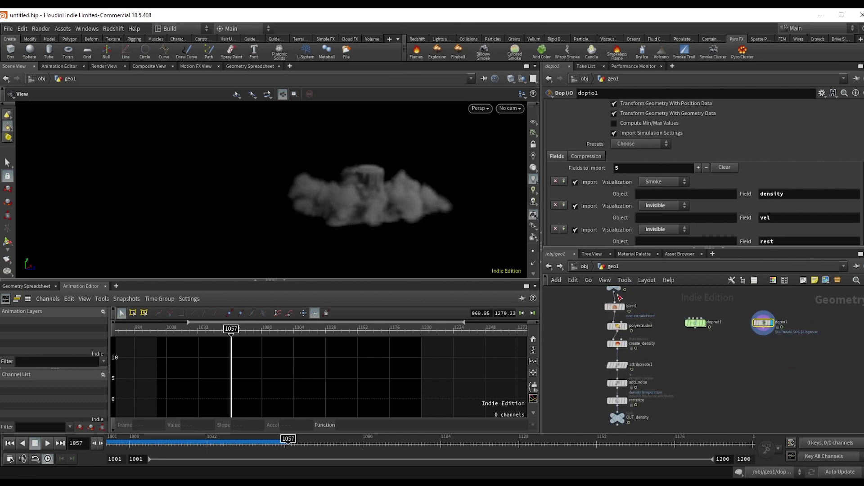
{"action": "left_click", "coordinate": [615, 293]}
{"action": "key", "text": "Tab"}
{"action": "type", "text": "mer"}
{"action": "key", "text": "Return"}
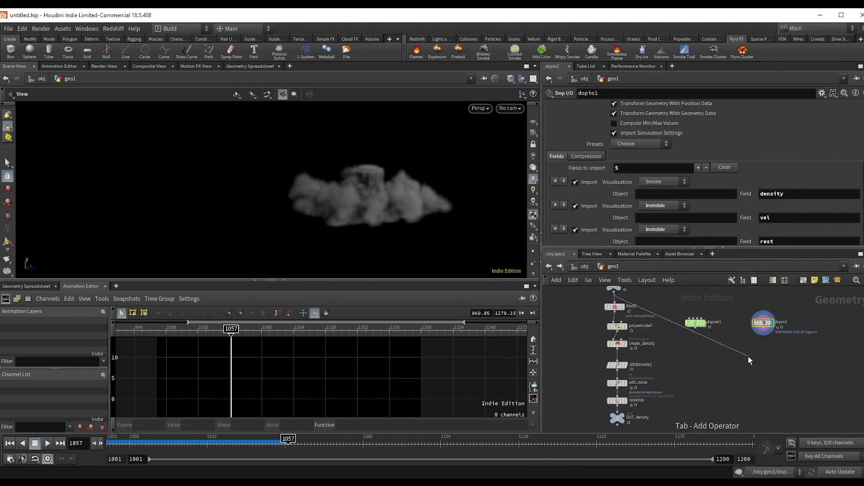
{"action": "left_click", "coordinate": [748, 356]}
{"action": "left_click", "coordinate": [761, 345]}
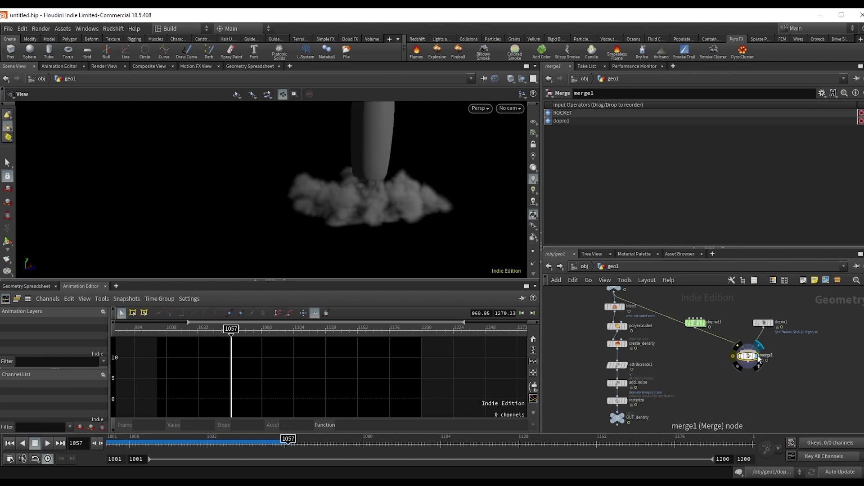
Play the merged rocket and smoke to examine them together, stop playback, and scrub to frame 1091
{"action": "left_click_drag", "start_coordinate": [419, 149], "coordinate": [386, 133]}
{"action": "right_click_drag", "start_coordinate": [386, 132], "coordinate": [333, 215]}
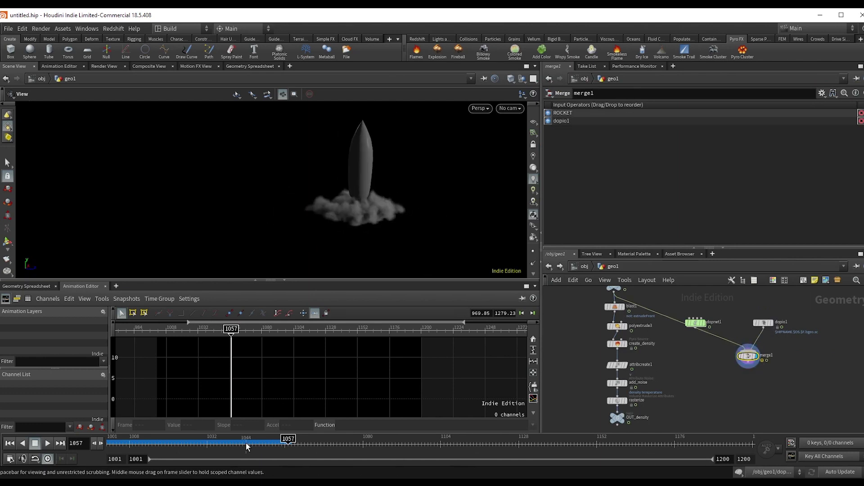
{"action": "left_click_drag", "start_coordinate": [246, 446], "coordinate": [222, 446]}
{"action": "left_click", "coordinate": [47, 443]}
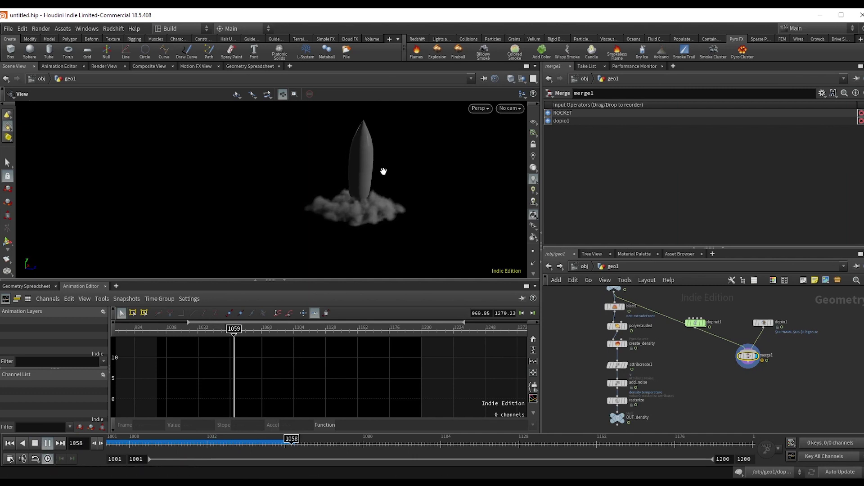
{"action": "right_click_drag", "start_coordinate": [368, 205], "coordinate": [415, 205]}
{"action": "left_click_drag", "start_coordinate": [372, 205], "coordinate": [392, 229]}
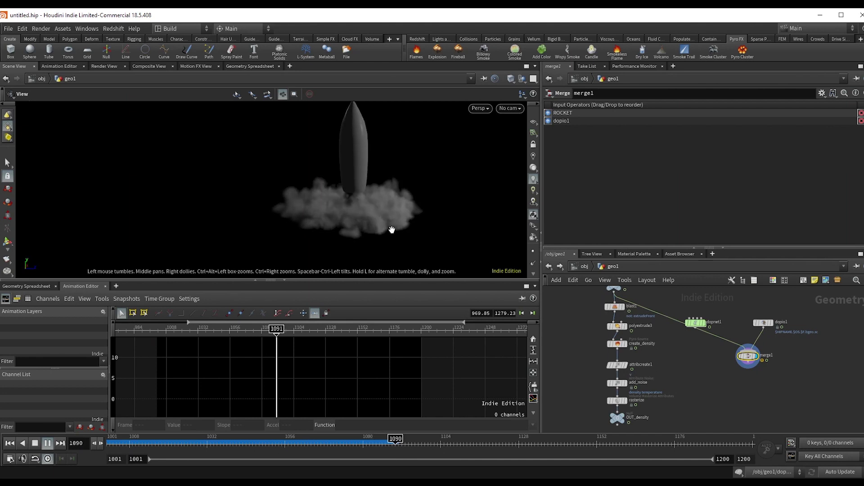
{"action": "middle_click_drag", "start_coordinate": [391, 229], "coordinate": [378, 241]}
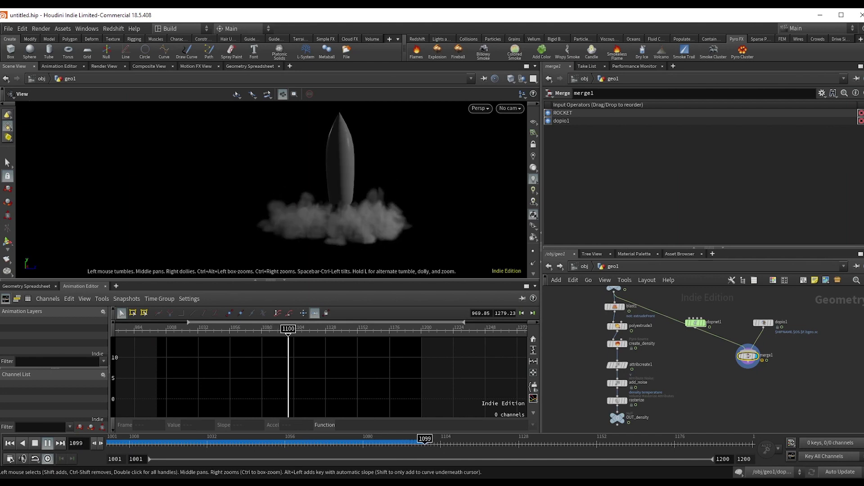
{"action": "left_click", "coordinate": [47, 443]}
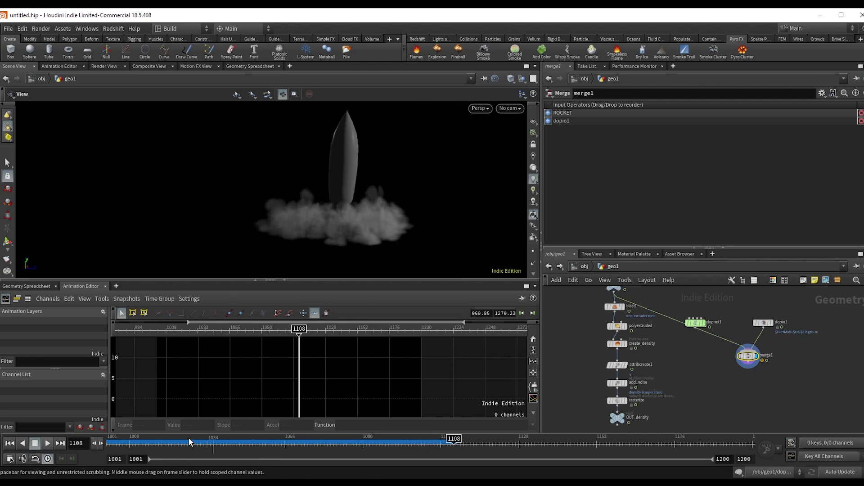
{"action": "left_click_drag", "start_coordinate": [189, 442], "coordinate": [399, 443]}
Insert a Points from Volume node between dopio1 and merge1
{"action": "scroll", "coordinate": [755, 367], "scroll_direction": "up", "scroll_amount": 3}
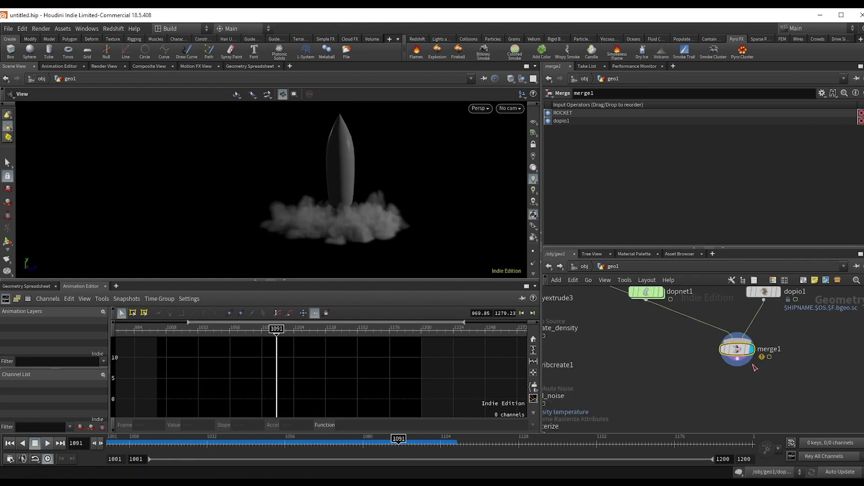
{"action": "key", "text": "Tab"}
{"action": "type", "text": "poi"}
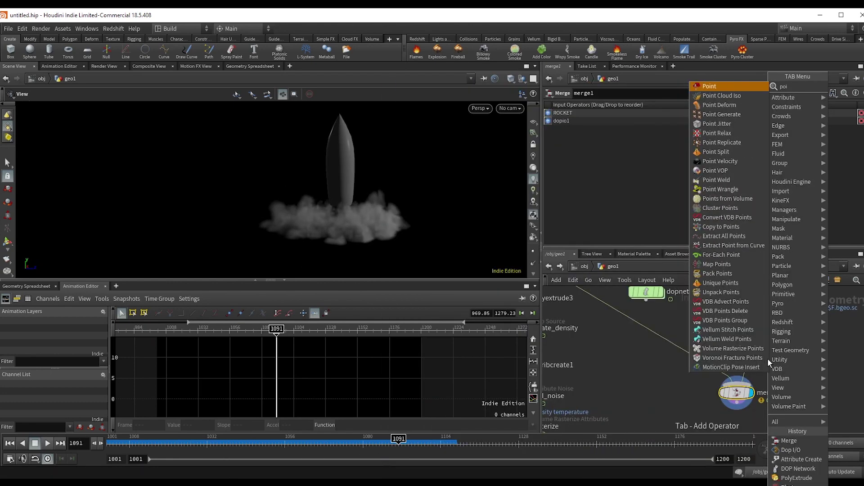
{"action": "type", "text": "nts f"}
{"action": "key", "text": "Return"}
{"action": "left_click", "coordinate": [768, 359]}
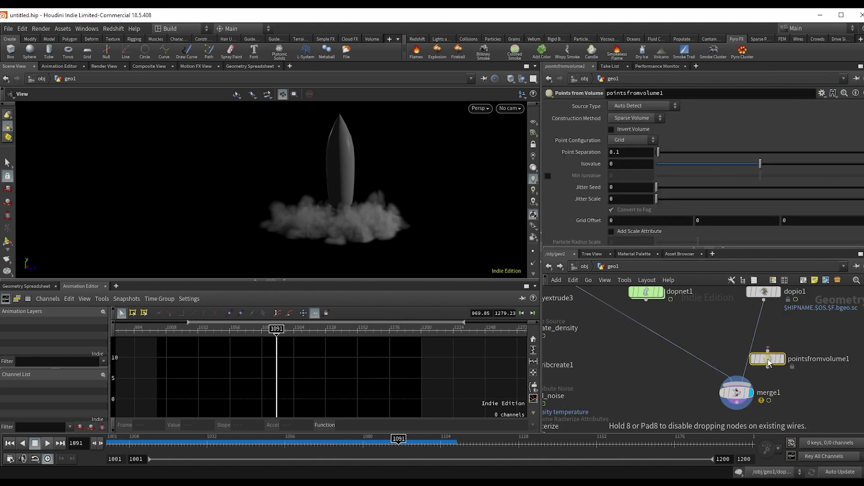
{"action": "left_click_drag", "start_coordinate": [768, 358], "coordinate": [763, 332]}
Set the Point Separation of the pointsfromvolume1 node to 0.06
{"action": "left_click", "coordinate": [629, 152]}
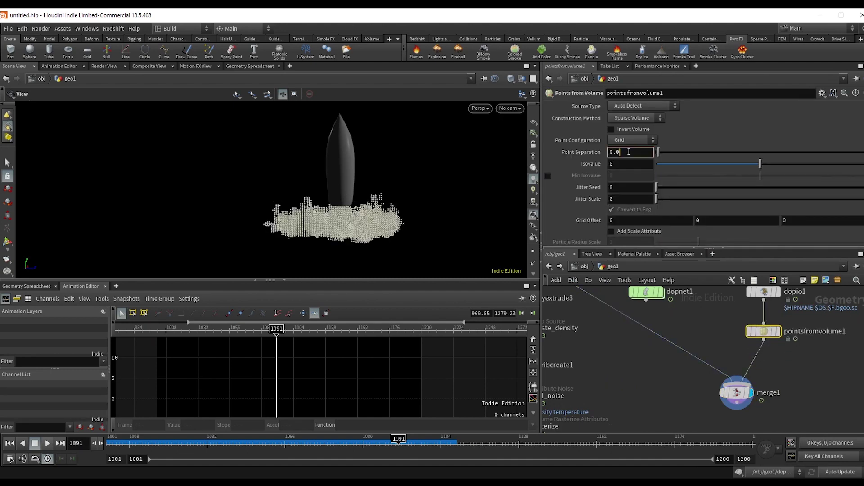
{"action": "type", "text": "06"}
{"action": "key", "text": "Return"}
Add a Box node beside pointsfromvolume1 and make room around it in the network
{"action": "key", "text": "Tab"}
{"action": "type", "text": "box"}
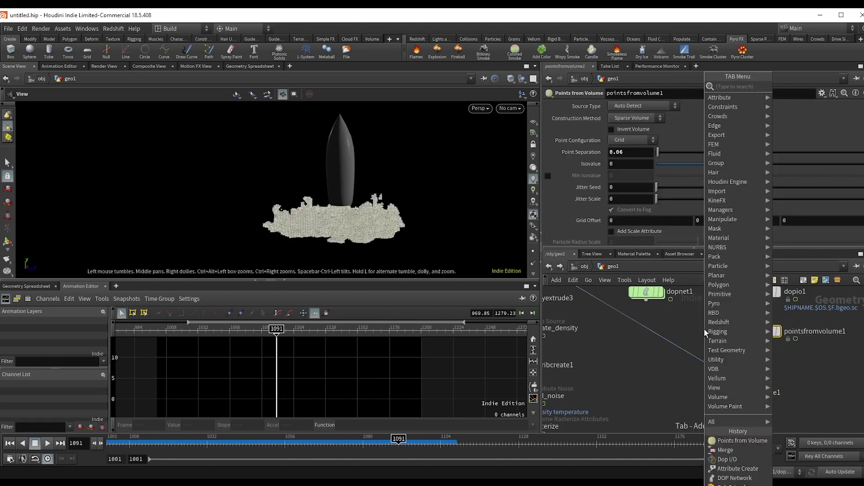
{"action": "key", "text": "Return"}
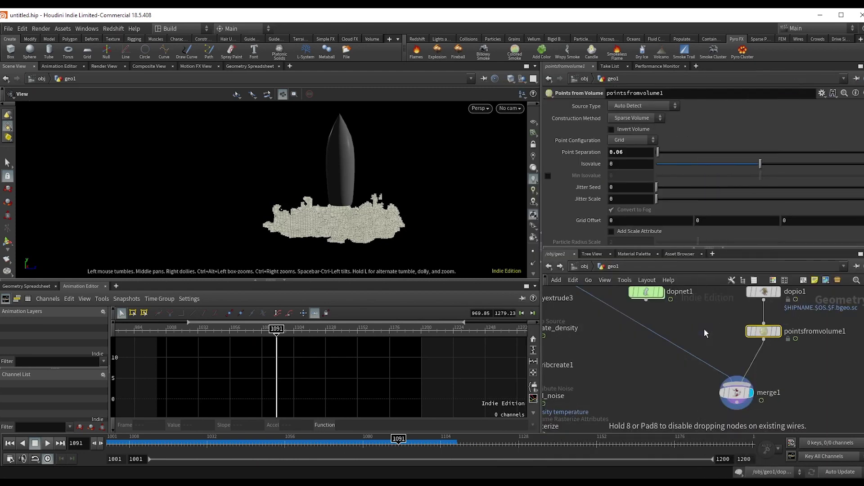
{"action": "left_click", "coordinate": [704, 328]}
{"action": "scroll", "coordinate": [703, 328], "scroll_direction": "down", "scroll_amount": 3}
{"action": "left_click_drag", "start_coordinate": [721, 368], "coordinate": [721, 393]}
{"action": "scroll", "coordinate": [719, 343], "scroll_direction": "up", "scroll_amount": 3}
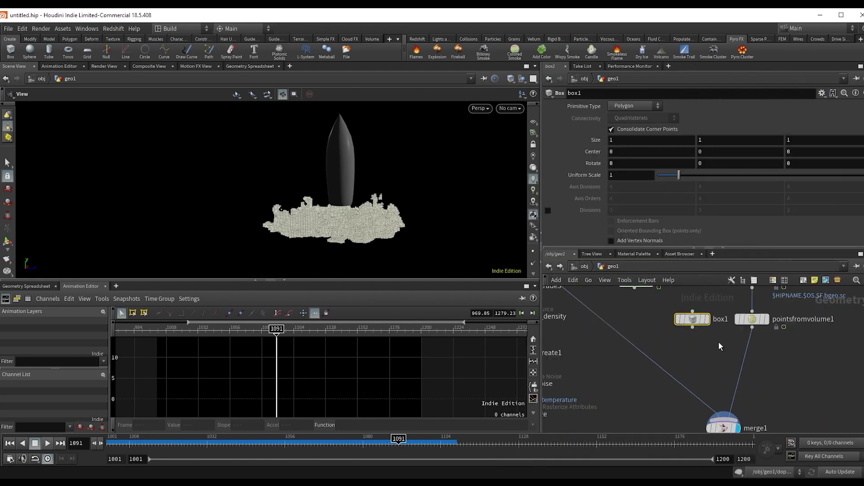
Link box1's Uniform Scale to the Point Separation of pointsfromvolume1 with a relative channel reference
{"action": "left_click", "coordinate": [753, 319]}
{"action": "right_click", "coordinate": [608, 153]}
{"action": "mouse_move", "coordinate": [621, 206]}
{"action": "key", "text": "Escape"}
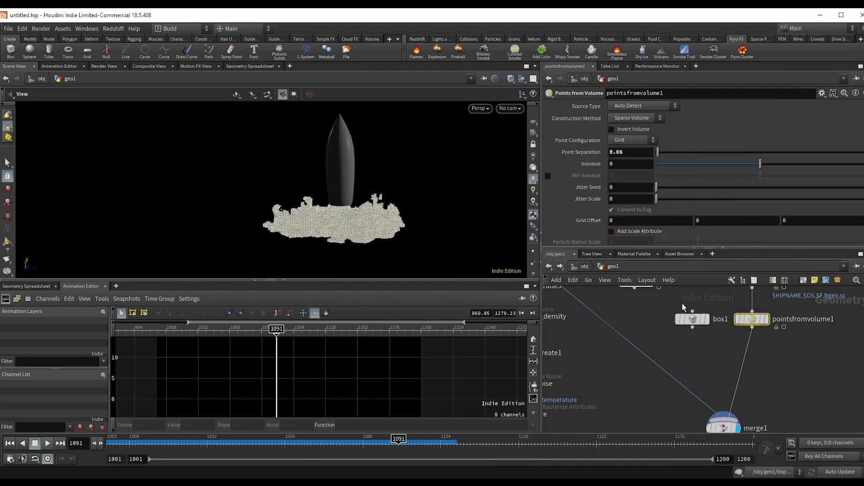
{"action": "left_click", "coordinate": [693, 317]}
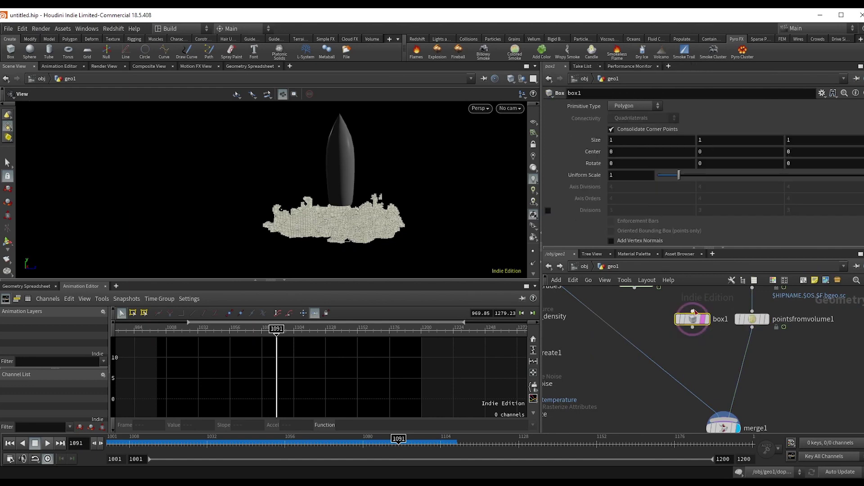
{"action": "right_click", "coordinate": [629, 179]}
{"action": "left_click", "coordinate": [668, 267]}
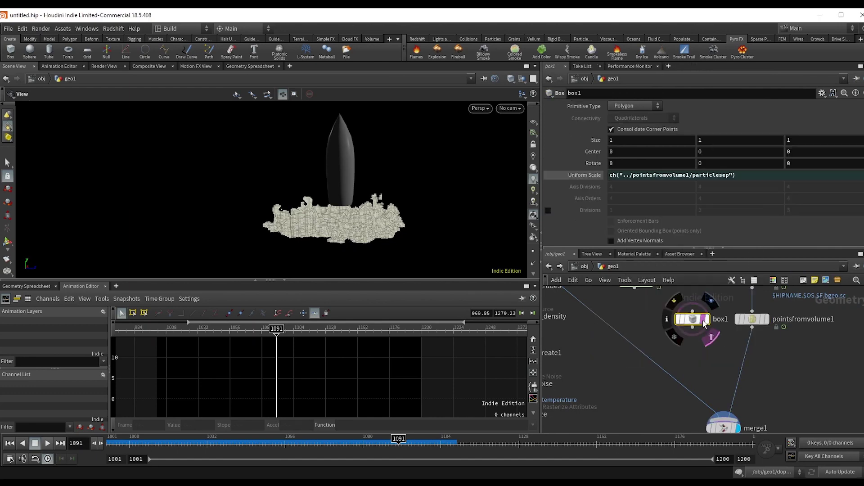
Add a Copy to Points node with box1 as its source geometry and pointsfromvolume1 as its target points
{"action": "key", "text": "Tab"}
{"action": "type", "text": "copytop"}
{"action": "key", "text": "Return"}
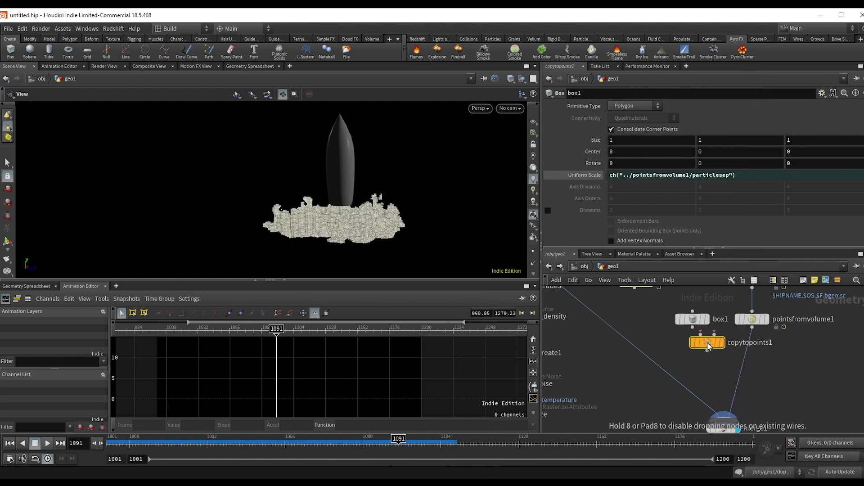
{"action": "left_click", "coordinate": [707, 342]}
{"action": "left_click", "coordinate": [693, 327]}
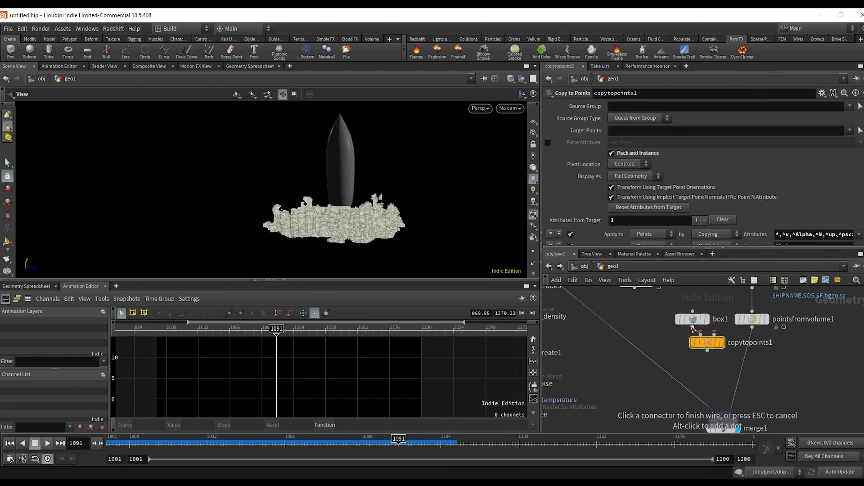
{"action": "left_click", "coordinate": [701, 334]}
{"action": "left_click", "coordinate": [752, 327]}
{"action": "left_click", "coordinate": [719, 334]}
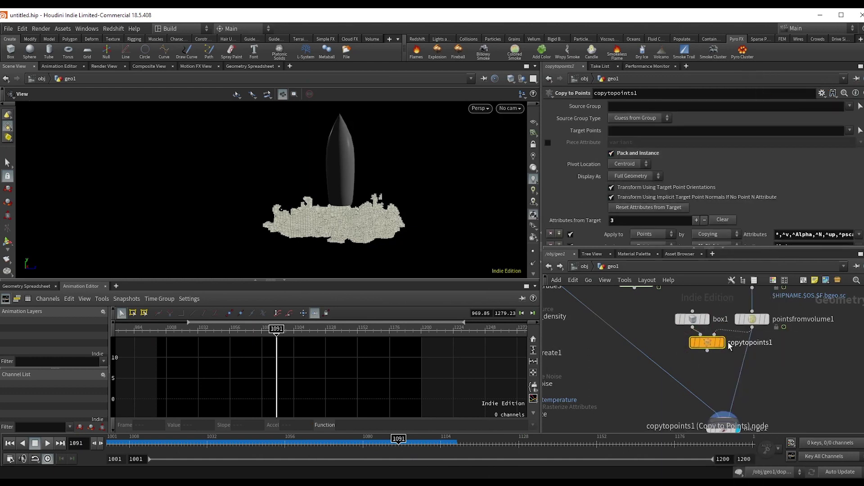
Feed copytopoints1 into merge1 in place of pointsfromvolume1, display the copied boxes, and space out the nodes
{"action": "left_click", "coordinate": [729, 418]}
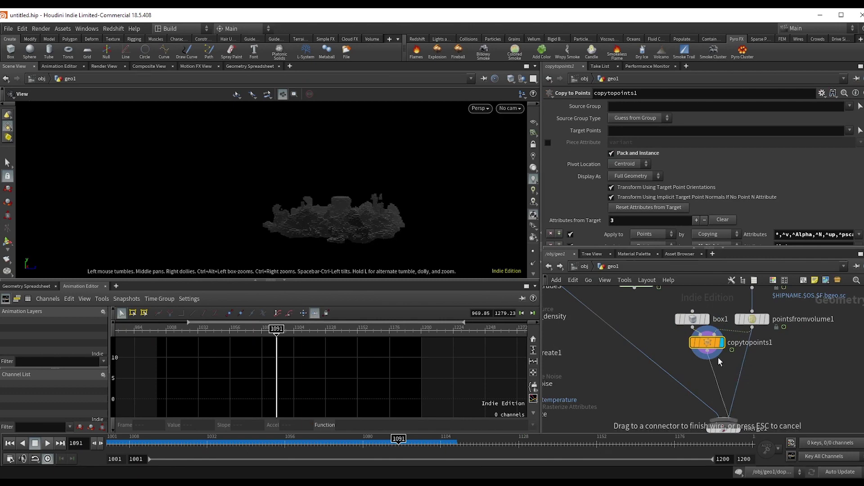
{"action": "left_click", "coordinate": [709, 354]}
{"action": "right_click_drag", "start_coordinate": [347, 217], "coordinate": [471, 213]}
{"action": "left_click_drag", "start_coordinate": [436, 224], "coordinate": [382, 234]}
{"action": "left_click_drag", "start_coordinate": [707, 344], "coordinate": [752, 359]}
{"action": "middle_click_drag", "start_coordinate": [777, 387], "coordinate": [775, 368]}
{"action": "left_click_drag", "start_coordinate": [751, 341], "coordinate": [751, 367]}
Insert a Point VOP node between pointsfromvolume1 and copytopoints1 and open its network
{"action": "key", "text": "Tab"}
{"action": "type", "text": "poinv"}
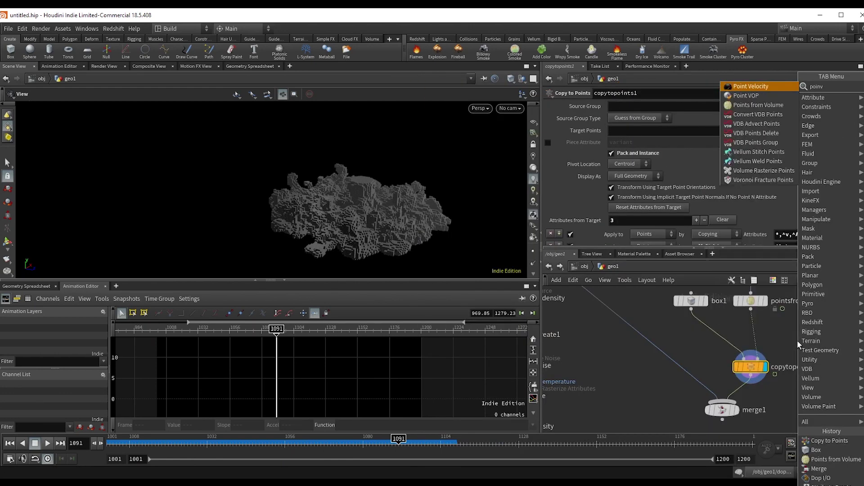
{"action": "key", "text": "Down"}
{"action": "key", "text": "Return"}
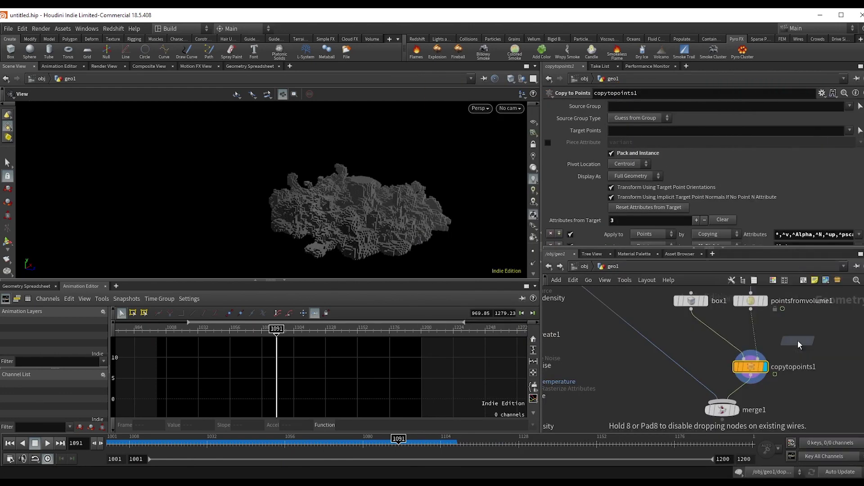
{"action": "left_click", "coordinate": [753, 335]}
{"action": "double_click", "coordinate": [751, 334]}
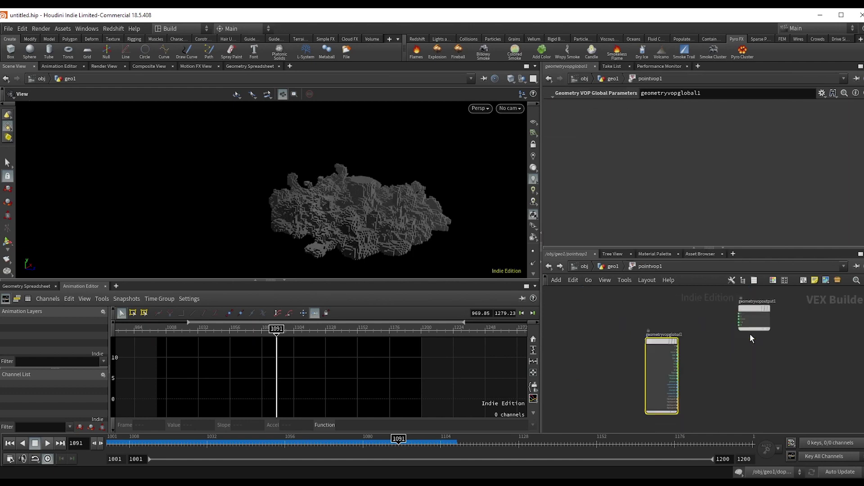
Add a Point Cloud Find node inside pointvop1
{"action": "key", "text": "Tab"}
{"action": "type", "text": "pcf"}
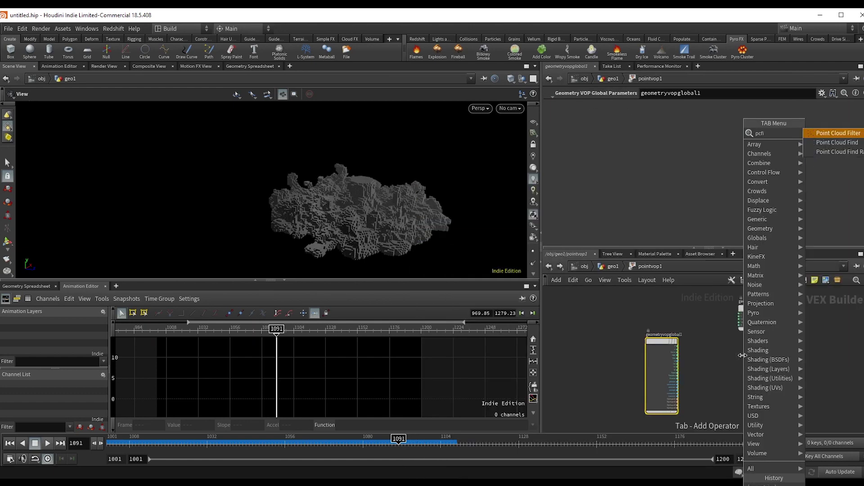
{"action": "type", "text": "i"}
{"action": "key", "text": "Down"}
{"action": "key", "text": "Return"}
{"action": "left_click", "coordinate": [743, 356]}
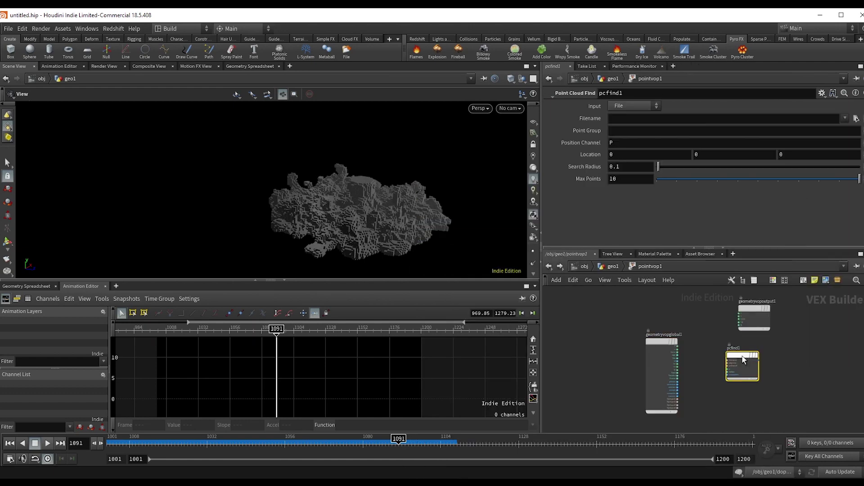
Set pcfind1's input to First Input and wire P from geometryvopglobal1 into its p input
{"action": "left_click", "coordinate": [624, 124]}
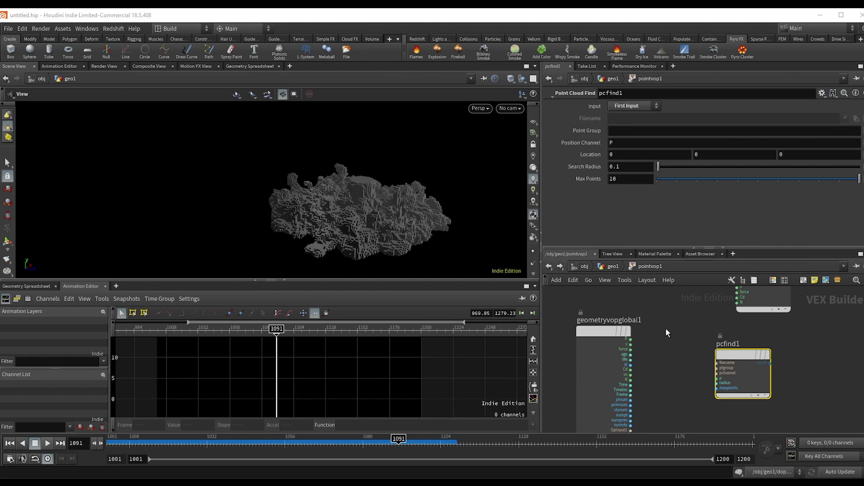
{"action": "left_click", "coordinate": [632, 327]}
{"action": "left_click", "coordinate": [720, 366]}
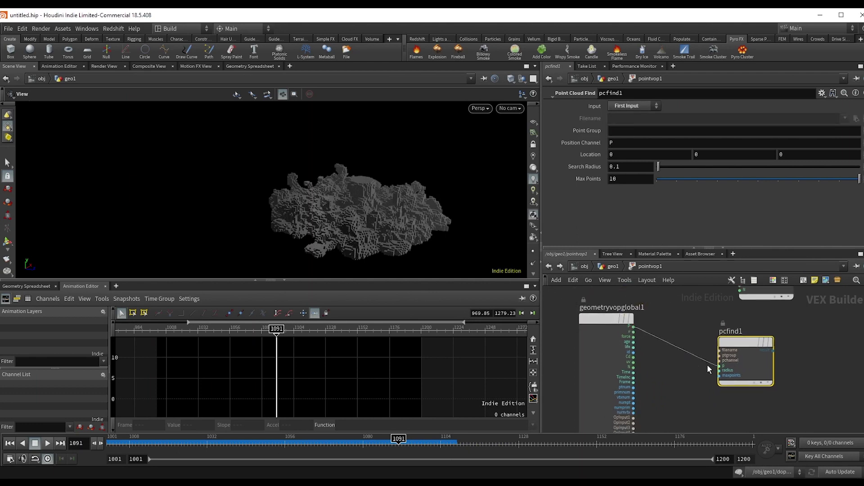
{"action": "left_click_drag", "start_coordinate": [743, 373], "coordinate": [700, 372]}
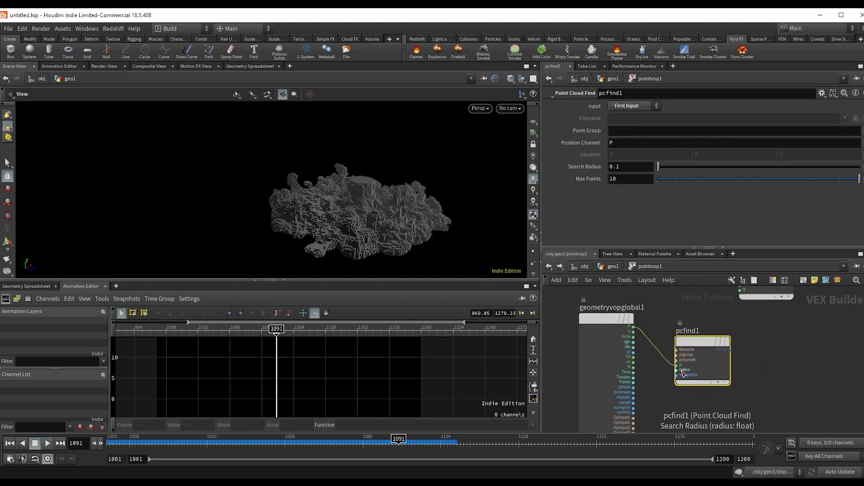
{"action": "scroll", "coordinate": [684, 373], "scroll_direction": "up", "scroll_amount": 3}
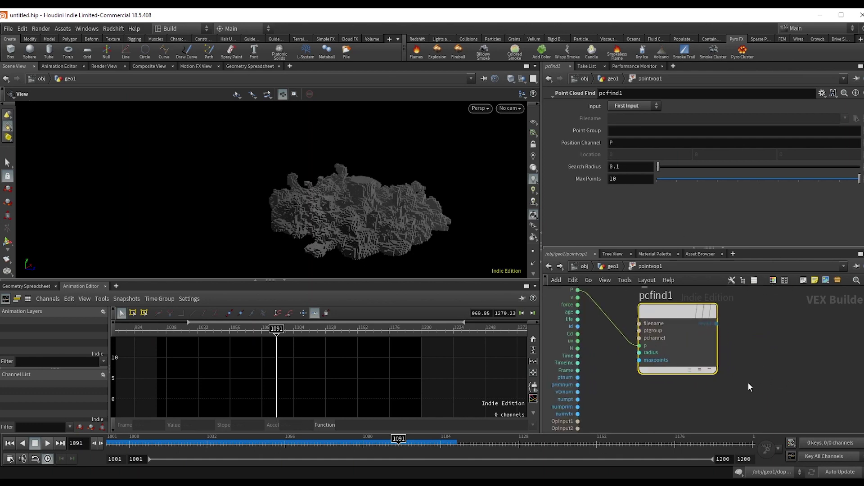
{"action": "scroll", "coordinate": [681, 347], "scroll_direction": "down", "scroll_amount": 3}
{"action": "left_click_drag", "start_coordinate": [682, 347], "coordinate": [679, 356]}
{"action": "scroll", "coordinate": [671, 372], "scroll_direction": "up", "scroll_amount": 3}
Promote pcfind1's radius and maxpoints inputs to parameters, then expose the maxpoints parameter node and place it beside pcfind1
{"action": "middle_click", "coordinate": [641, 349]}
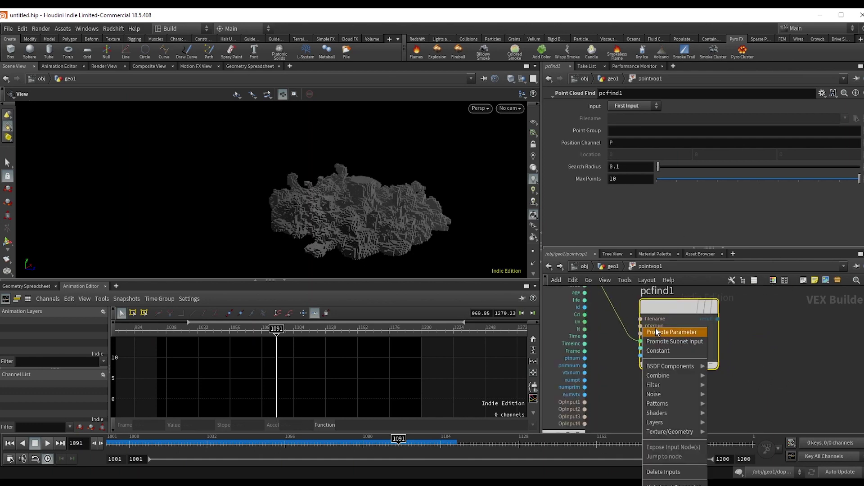
{"action": "left_click", "coordinate": [656, 331]}
{"action": "right_click", "coordinate": [654, 330]}
{"action": "left_click", "coordinate": [655, 331]}
{"action": "left_click_drag", "start_coordinate": [677, 344], "coordinate": [711, 348]}
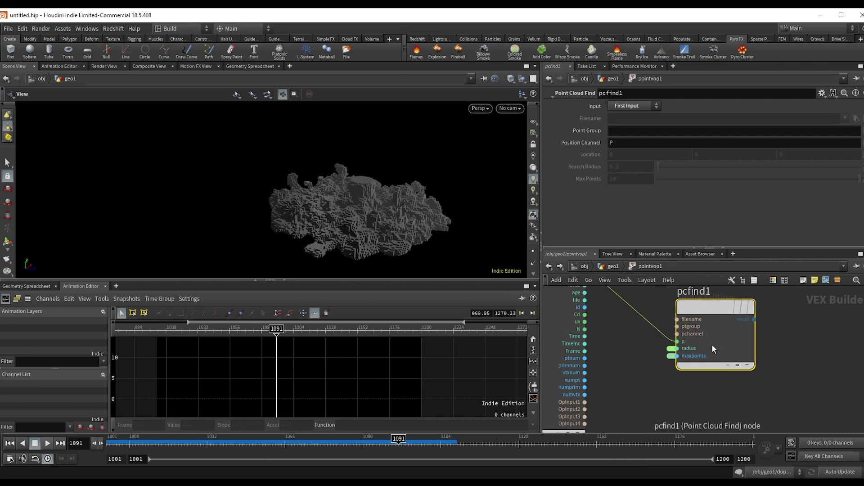
{"action": "double_click", "coordinate": [668, 358]}
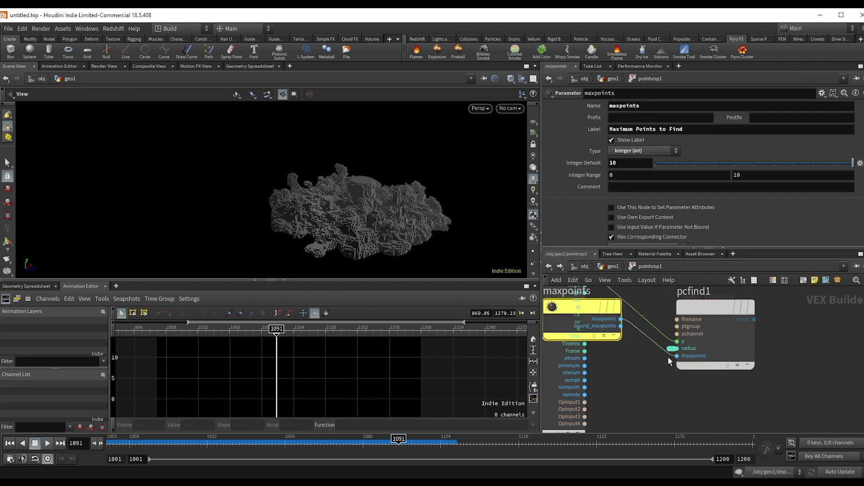
{"action": "left_click_drag", "start_coordinate": [572, 302], "coordinate": [636, 382]}
Add an Array Length node connected to pcfind1's result and return to the pointvop1 network
{"action": "left_click_drag", "start_coordinate": [713, 351], "coordinate": [749, 350]}
{"action": "scroll", "coordinate": [749, 358], "scroll_direction": "down", "scroll_amount": 2}
{"action": "middle_click_drag", "start_coordinate": [806, 384], "coordinate": [743, 393]}
{"action": "scroll", "coordinate": [736, 384], "scroll_direction": "up", "scroll_amount": 1}
{"action": "left_click", "coordinate": [710, 332]}
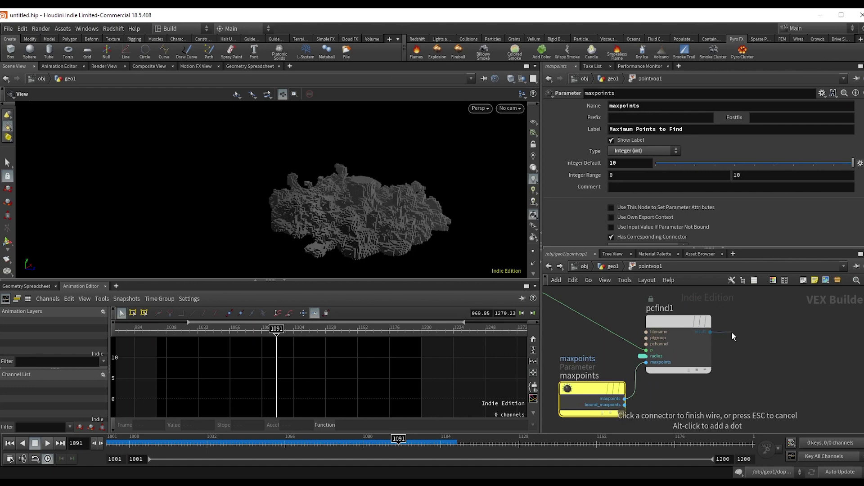
{"action": "key", "text": "Tab"}
{"action": "type", "text": "a"}
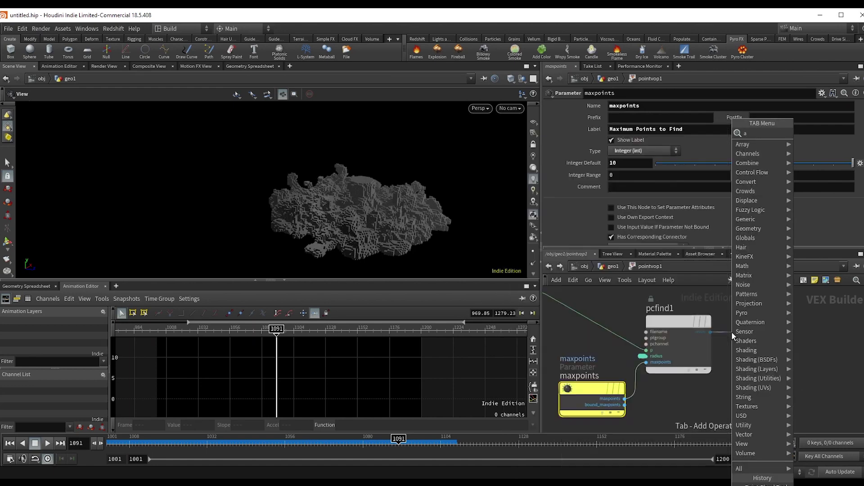
{"action": "type", "text": "rrayl"}
{"action": "key", "text": "Return"}
{"action": "key", "text": "Return"}
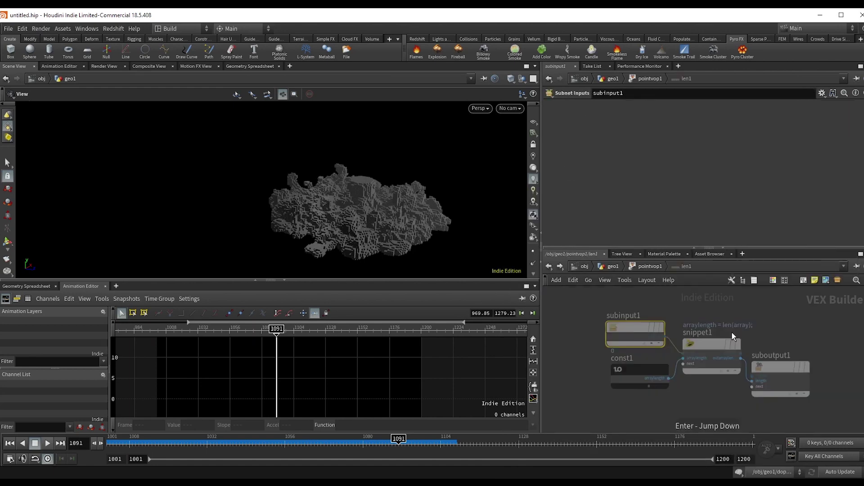
{"action": "left_click", "coordinate": [648, 266]}
{"action": "left_click_drag", "start_coordinate": [797, 346], "coordinate": [770, 328]}
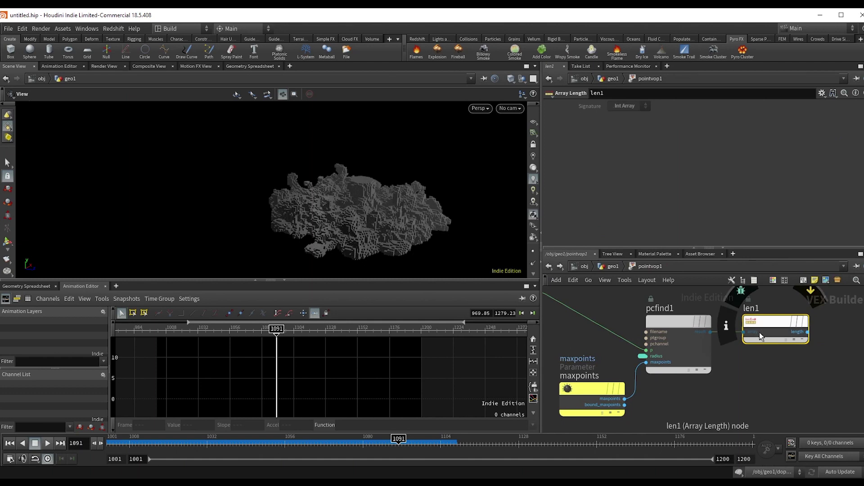
Shift the pcfind1, len1 and maxpoints nodes together slightly lower in the network
{"action": "scroll", "coordinate": [742, 370], "scroll_direction": "down", "scroll_amount": 2}
{"action": "scroll", "coordinate": [769, 375], "scroll_direction": "down", "scroll_amount": 2}
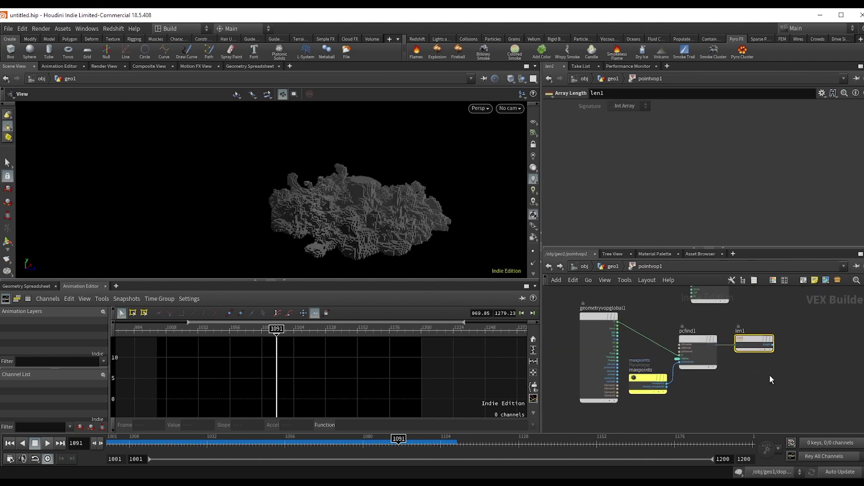
{"action": "left_click_drag", "start_coordinate": [792, 406], "coordinate": [655, 327]}
{"action": "left_click_drag", "start_coordinate": [703, 357], "coordinate": [705, 372]}
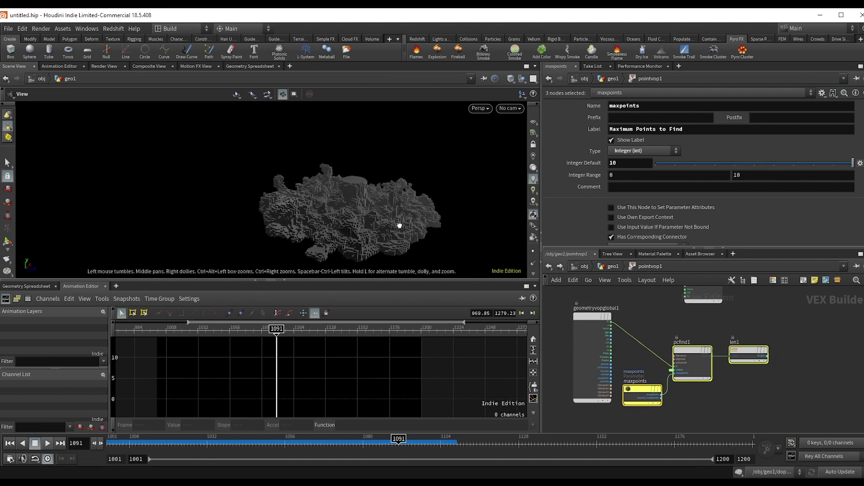
Scrub the timeline to about frame 1111 and back to frame 1092 to examine the boxes' motion
{"action": "left_click", "coordinate": [439, 443]}
{"action": "left_click_drag", "start_coordinate": [439, 445], "coordinate": [471, 446]}
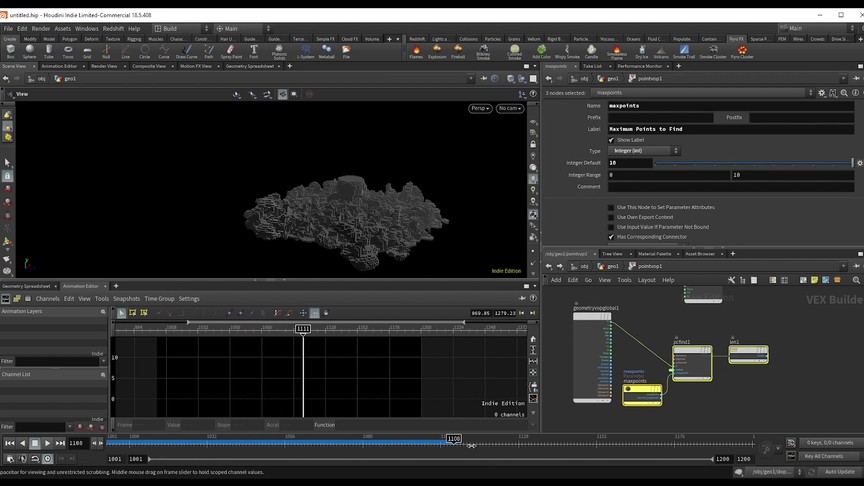
{"action": "mouse_move", "coordinate": [411, 438]}
{"action": "left_mouse_down"}
{"action": "mouse_move", "coordinate": [371, 446]}
{"action": "mouse_move", "coordinate": [478, 455]}
{"action": "mouse_move", "coordinate": [371, 438]}
{"action": "mouse_move", "coordinate": [402, 440]}
{"action": "left_mouse_up"}
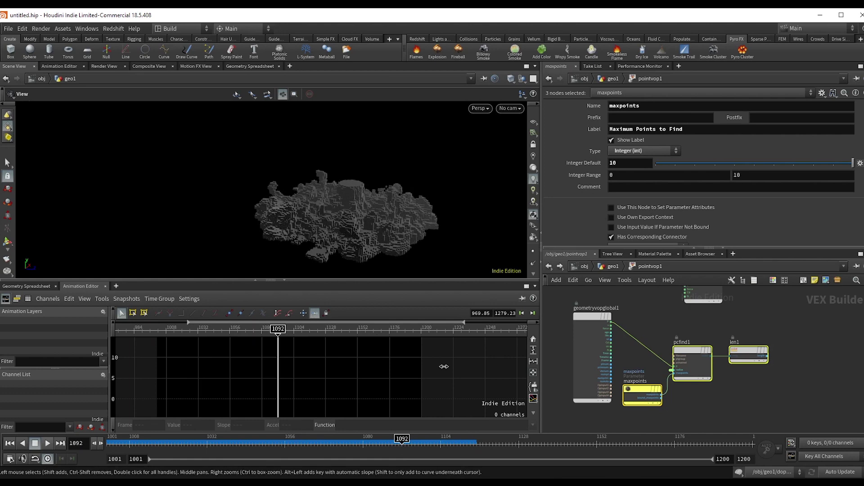
Add an Integer to Float node and connect len1's length output to it
{"action": "middle_click_drag", "start_coordinate": [766, 394], "coordinate": [732, 390]}
{"action": "key", "text": "Tab"}
{"action": "type", "text": "inflo"}
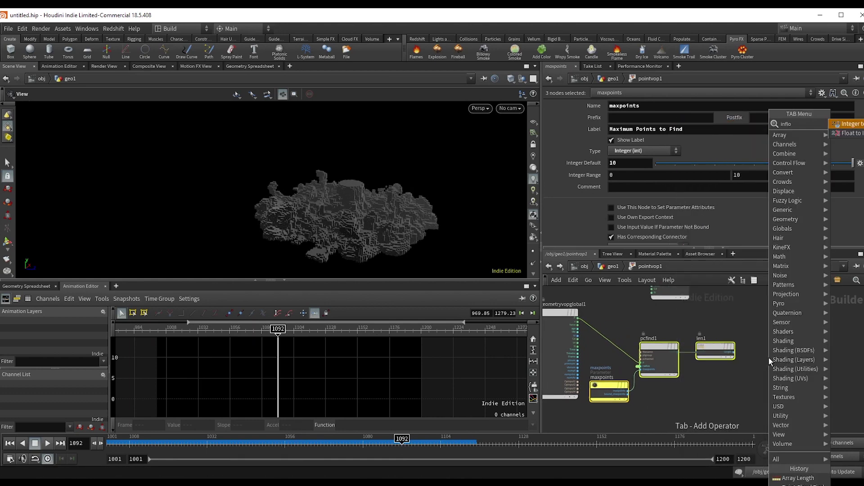
{"action": "key", "text": "Return"}
{"action": "left_click", "coordinate": [771, 355]}
{"action": "scroll", "coordinate": [756, 358], "scroll_direction": "up", "scroll_amount": 2}
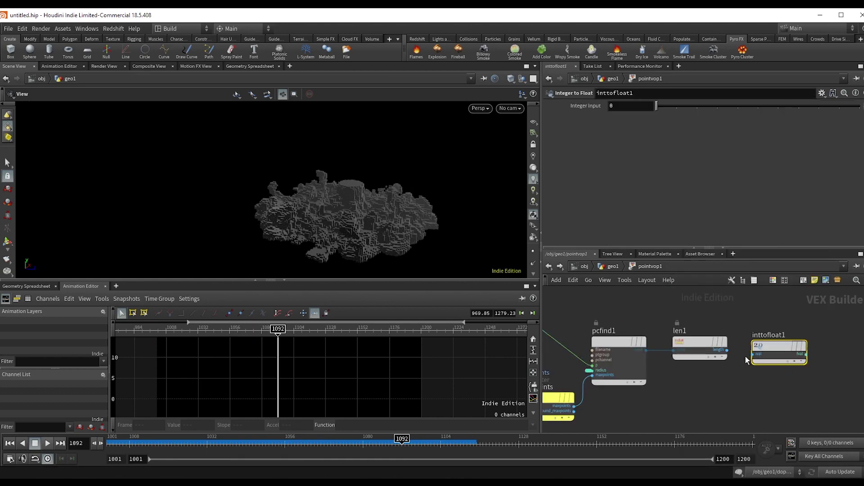
{"action": "left_click", "coordinate": [727, 354]}
{"action": "left_click", "coordinate": [808, 361]}
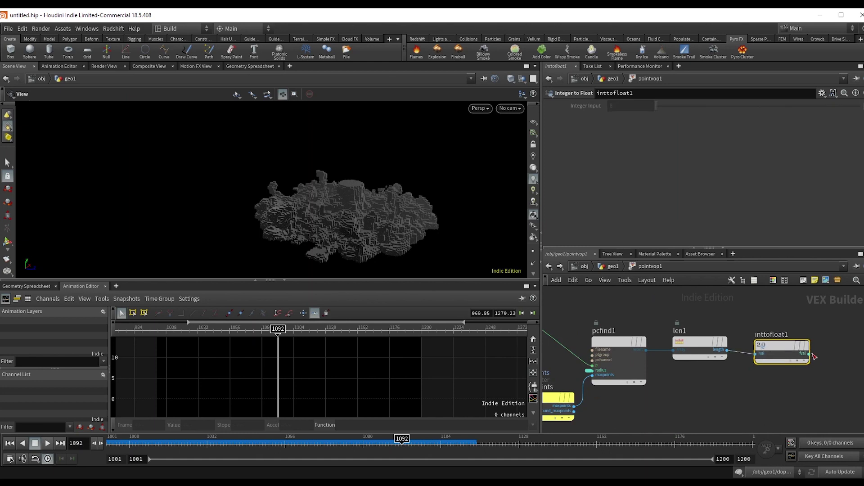
Add a Divide node that divides inttofloat1's output by maxpoints
{"action": "left_click", "coordinate": [809, 354]}
{"action": "key", "text": "Tab"}
{"action": "type", "text": "di"}
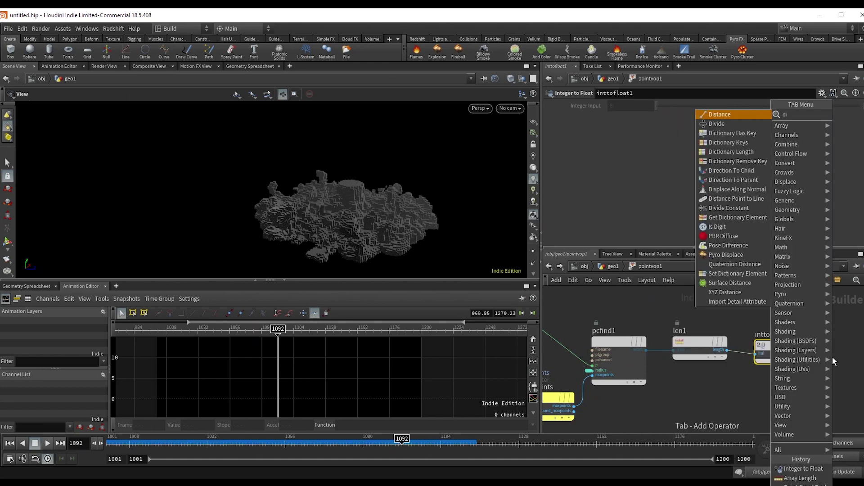
{"action": "type", "text": "v"}
{"action": "key", "text": "Return"}
{"action": "left_click", "coordinate": [837, 361]}
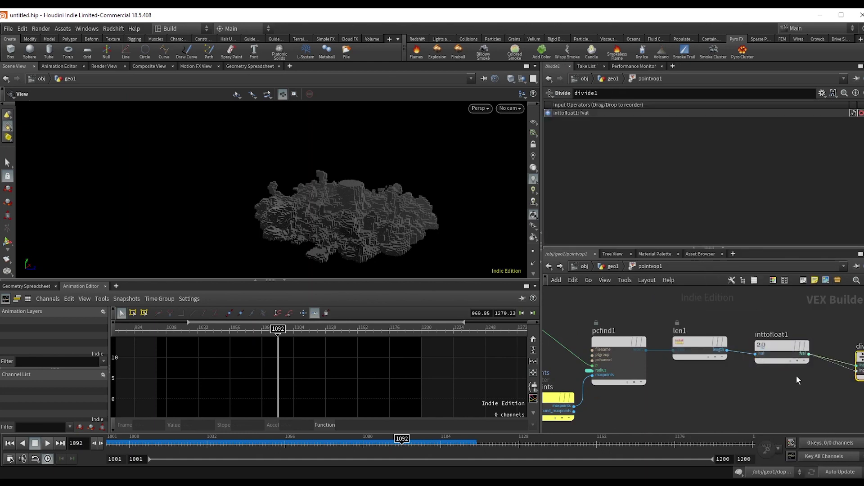
{"action": "left_click", "coordinate": [574, 405]}
{"action": "left_click", "coordinate": [856, 371]}
Move geometryvopoutput1 next to divide1 and wire the division result into its Cd input
{"action": "scroll", "coordinate": [716, 421], "scroll_direction": "down", "scroll_amount": 3}
{"action": "middle_click_drag", "start_coordinate": [716, 421], "coordinate": [679, 431]}
{"action": "left_click_drag", "start_coordinate": [649, 338], "coordinate": [823, 373]}
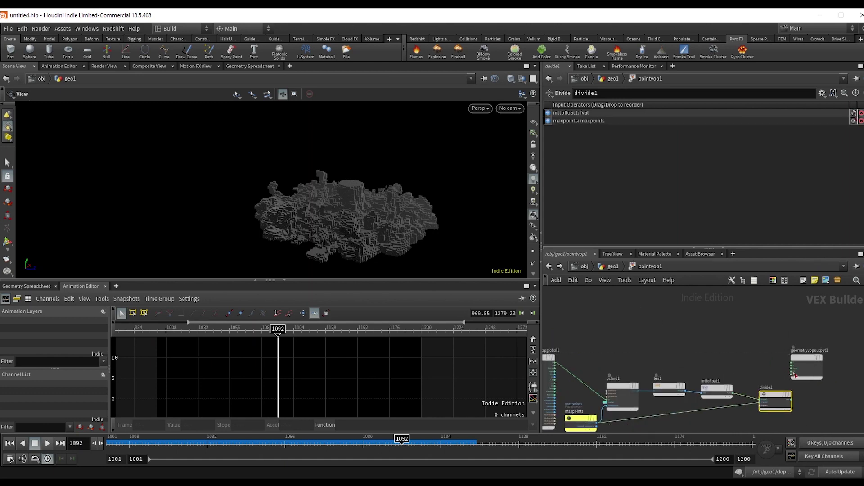
{"action": "scroll", "coordinate": [793, 374], "scroll_direction": "up", "scroll_amount": 3}
{"action": "left_click", "coordinate": [790, 369]}
{"action": "left_click", "coordinate": [791, 417]}
{"action": "middle_click_drag", "start_coordinate": [828, 416], "coordinate": [765, 378]}
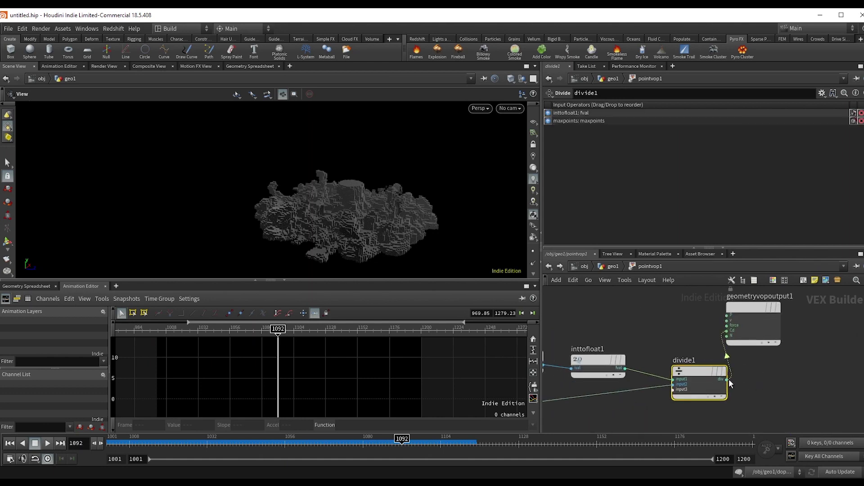
Add a Bind node fed by divide1 and name its parameter pscale
{"action": "key", "text": "Tab"}
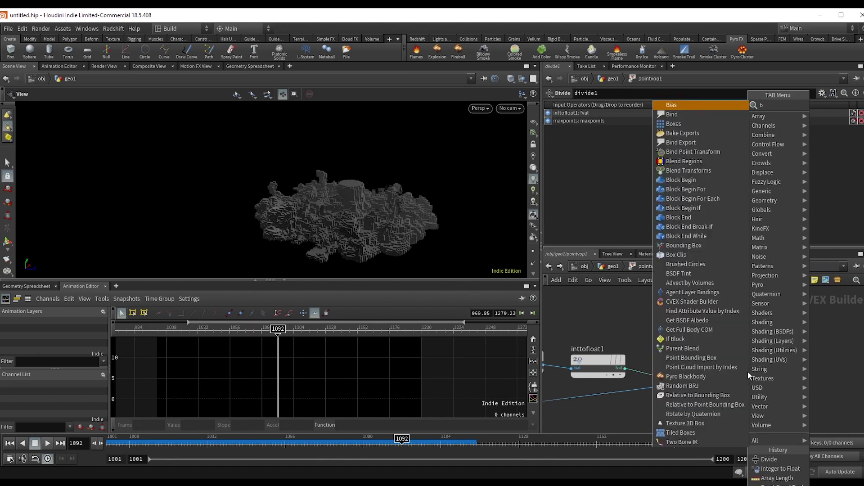
{"action": "key", "text": "Escape"}
{"action": "left_click", "coordinate": [747, 371]}
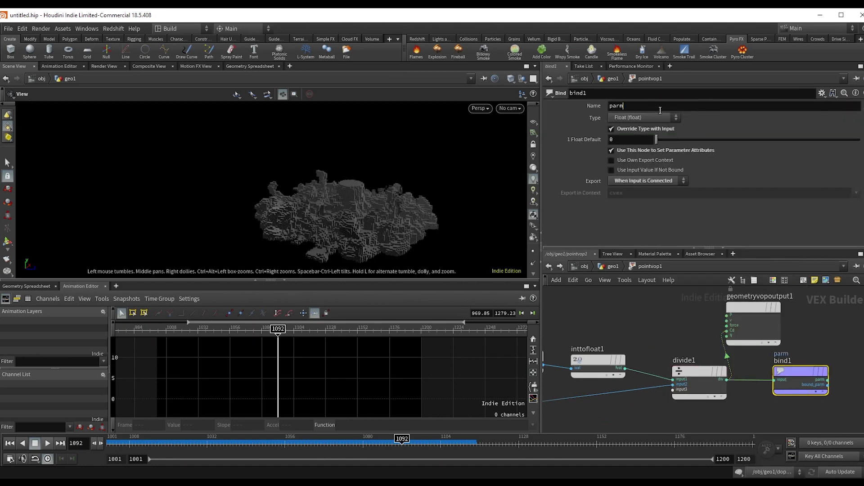
{"action": "left_click_drag", "start_coordinate": [661, 110], "coordinate": [555, 105]}
{"action": "type", "text": "pscale"}
{"action": "key", "text": "Return"}
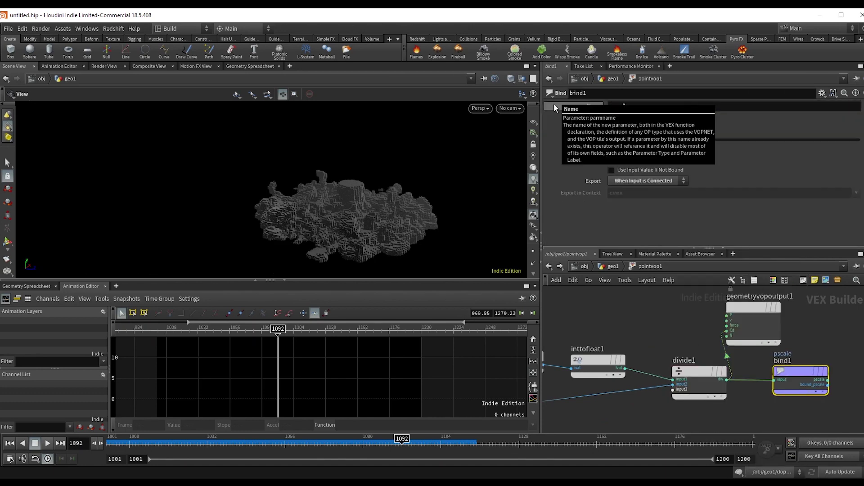
Return to geo1 and set pointvop1's Search Radius to 0.12 and Maximum Points to Find to 18
{"action": "left_click", "coordinate": [613, 266]}
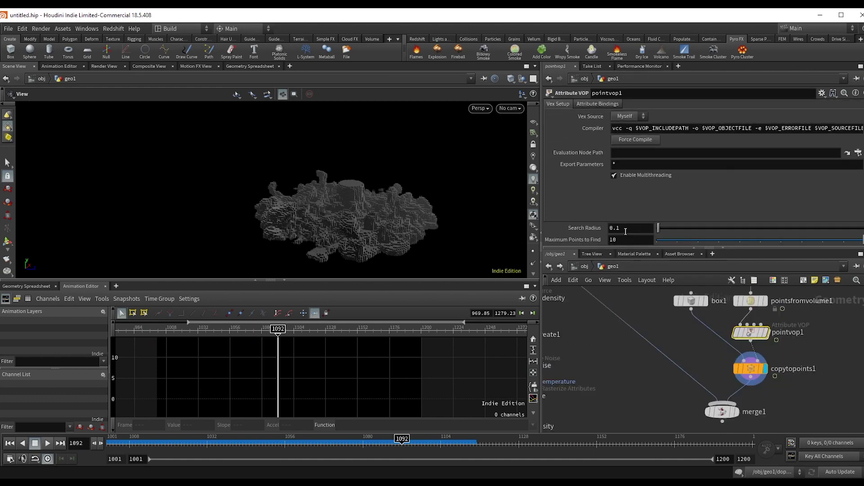
{"action": "type", "text": "1"}
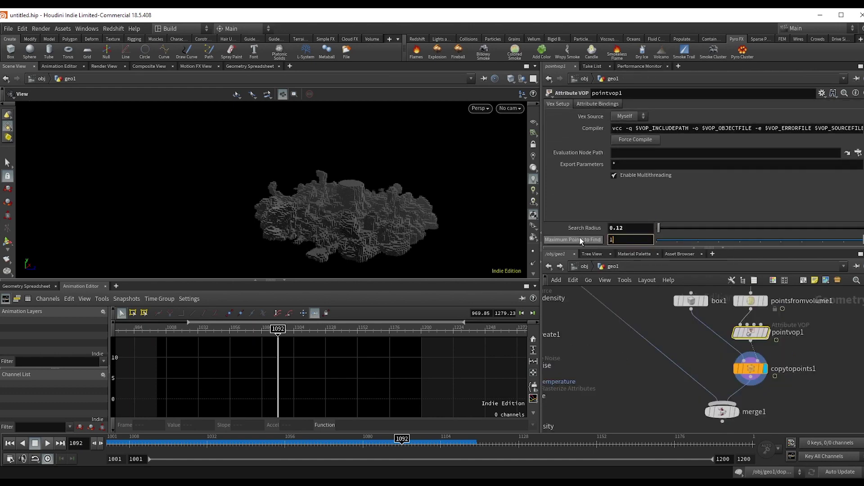
{"action": "type", "text": "8"}
{"action": "key", "text": "Return"}
Inspect the scaled boxes up close and set pointvop1's Search Radius to 0.11
{"action": "right_click_drag", "start_coordinate": [328, 227], "coordinate": [313, 213]}
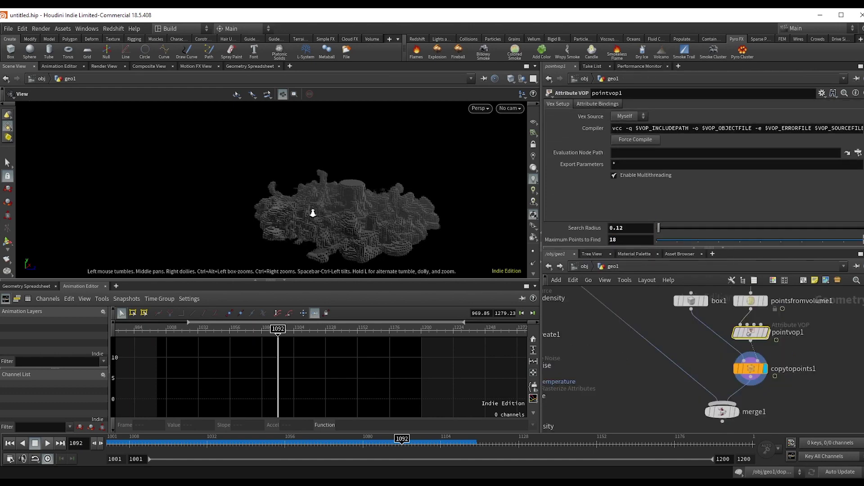
{"action": "left_click_drag", "start_coordinate": [313, 213], "coordinate": [432, 194]}
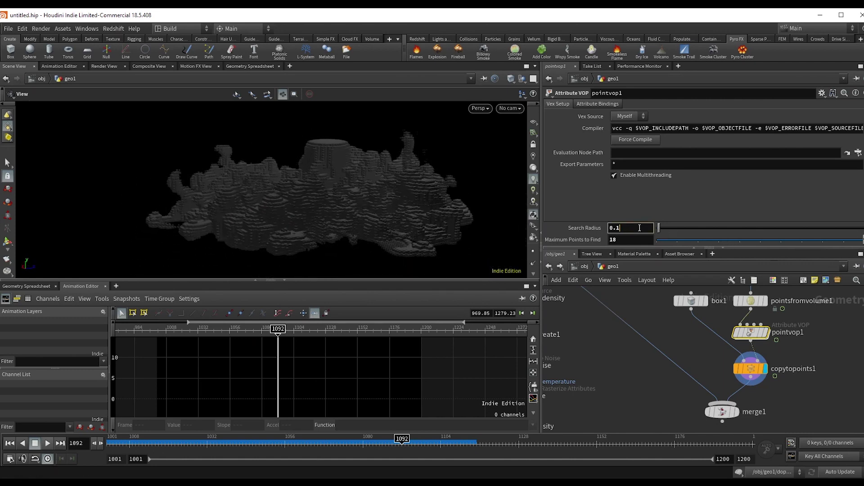
{"action": "left_click_drag", "start_coordinate": [401, 212], "coordinate": [430, 192]}
{"action": "right_click_drag", "start_coordinate": [430, 191], "coordinate": [379, 210]}
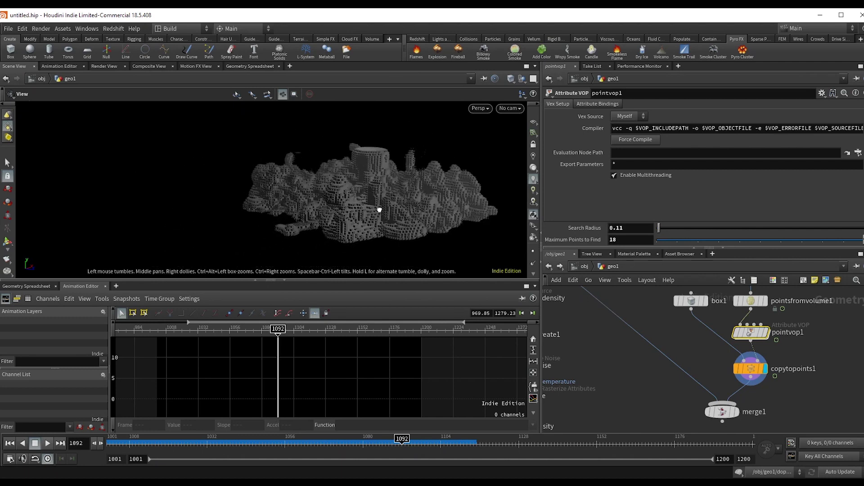
Scrub the animation from frame 1041 to frame 1116 and display merge1 to view the rocket with the boxes
{"action": "left_click", "coordinate": [239, 444]}
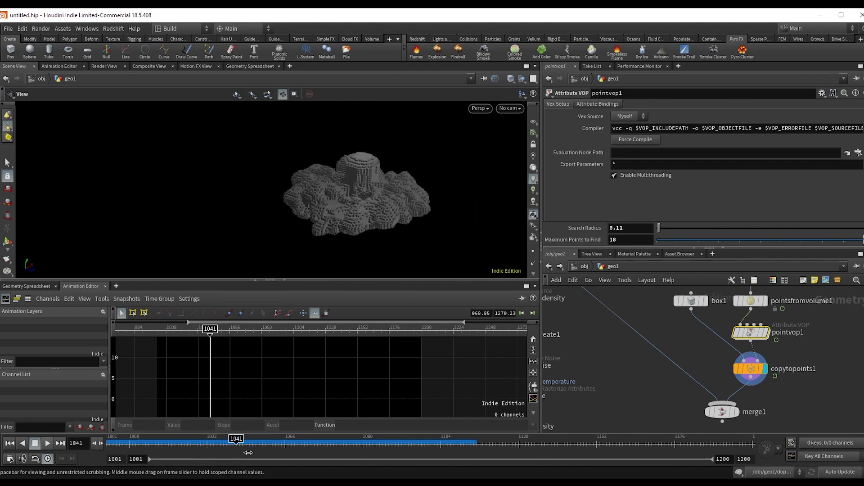
{"action": "left_click_drag", "start_coordinate": [304, 454], "coordinate": [482, 446]}
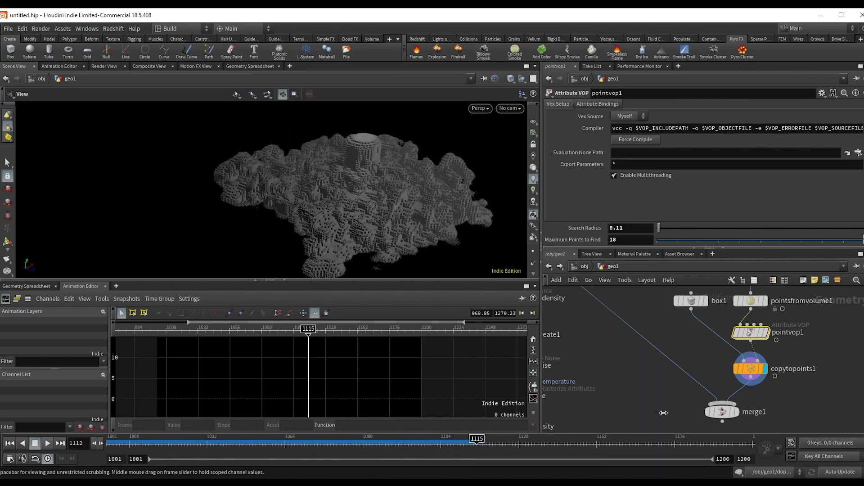
{"action": "left_click", "coordinate": [735, 411]}
{"action": "right_click_drag", "start_coordinate": [414, 196], "coordinate": [343, 213]}
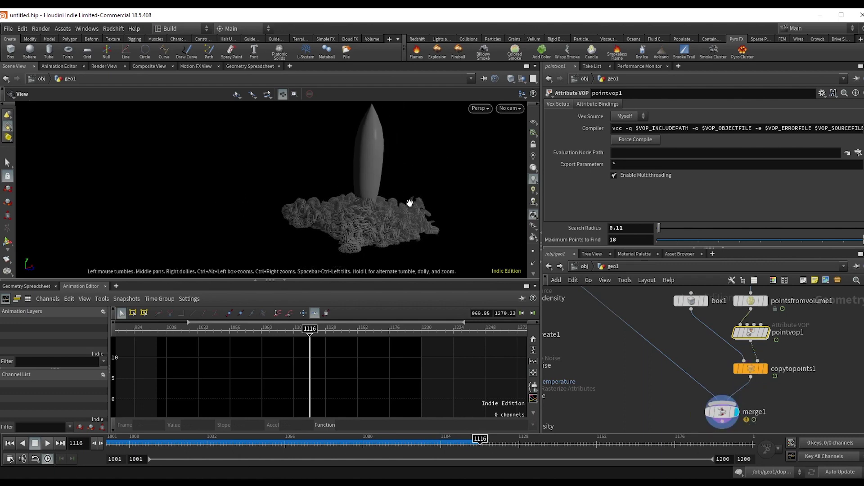